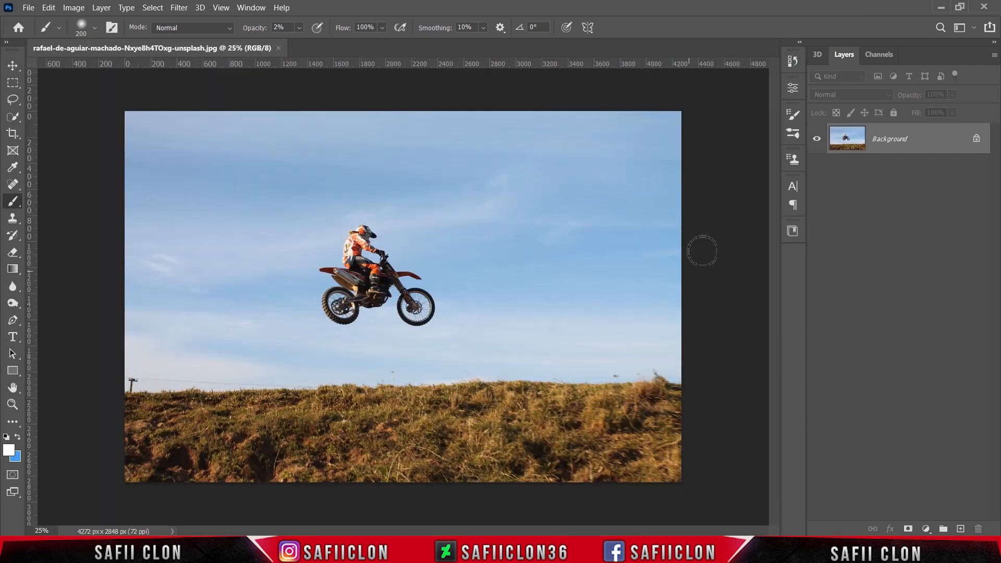
- Unlock the Background layer and duplicate it
click(977, 139)
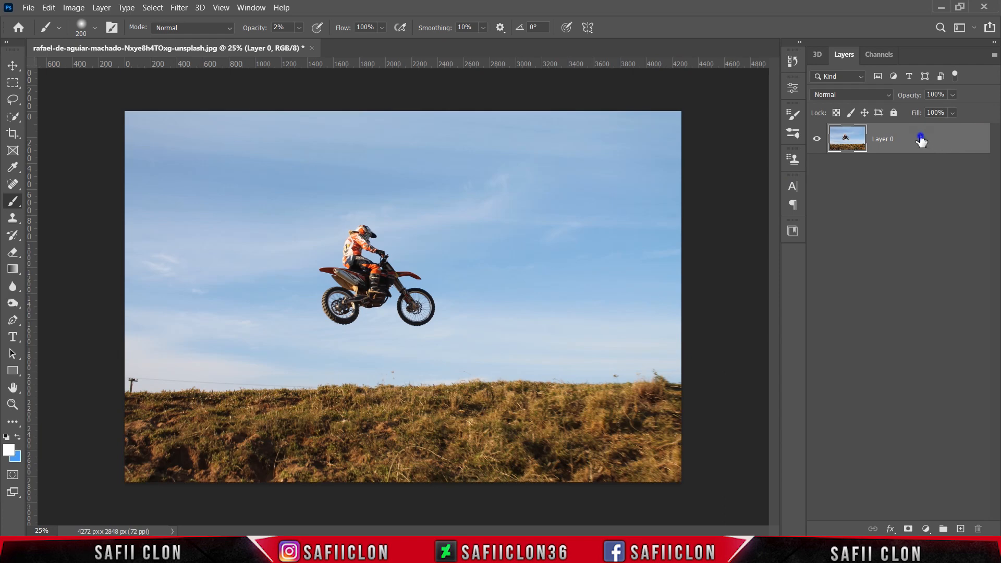
right_click(921, 140)
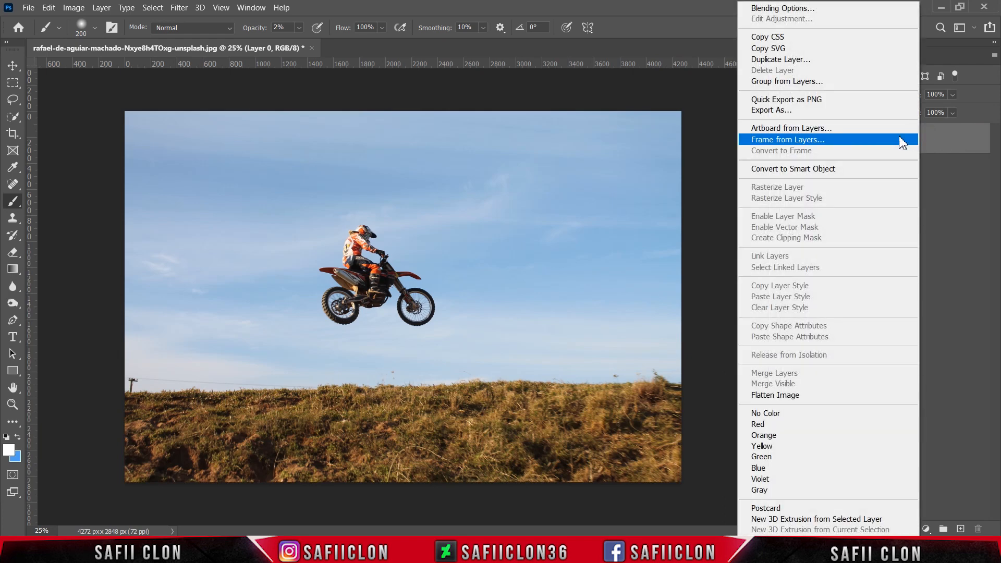
click(777, 60)
click(609, 148)
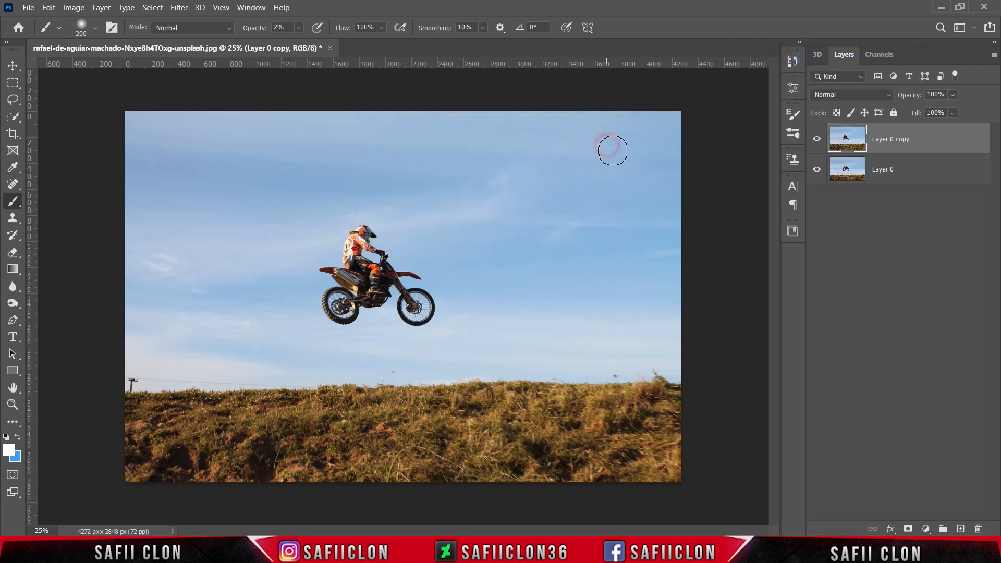
- Rename the duplicated layer as MODEL
double_click(903, 139)
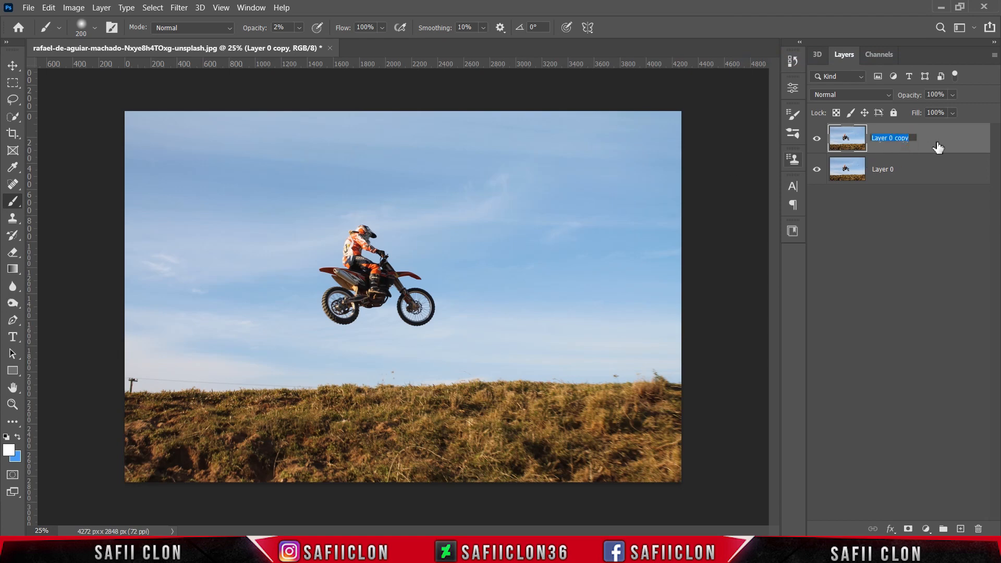
text(MODEL)
key(Return)
- Rename the lower photo layer as ORIGINAL and hide it
click(884, 174)
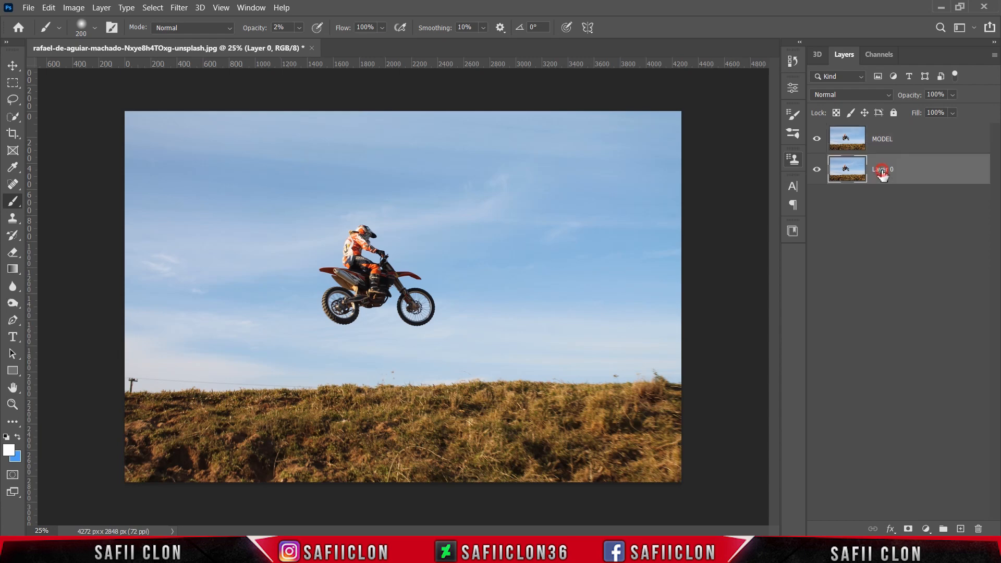
double_click(881, 169)
text(ORIGINAL)
click(940, 172)
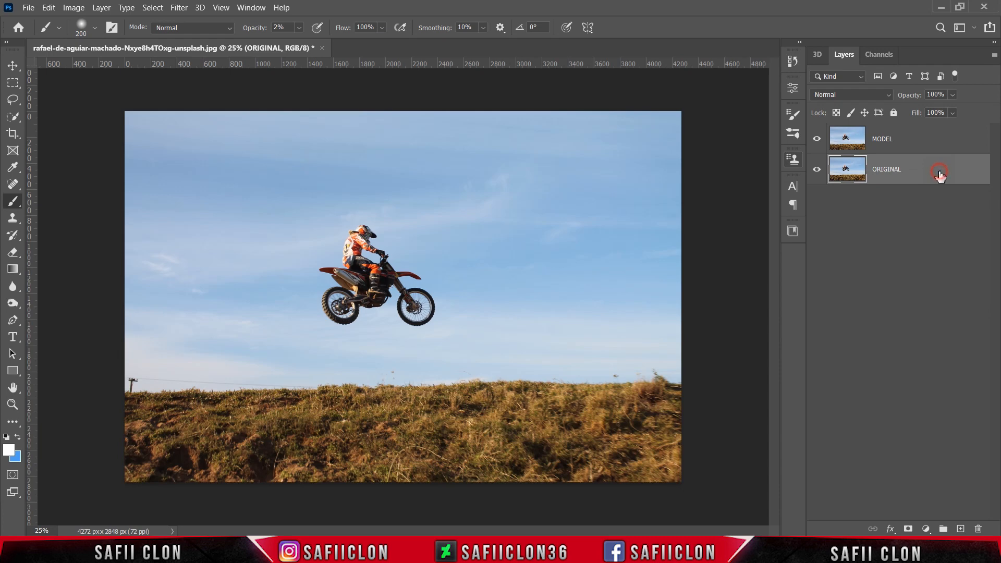
click(818, 171)
- Select the rider and the whole motorcycle on the MODEL layer using the Quick Selection tool in add mode with a 23 px brush
click(939, 141)
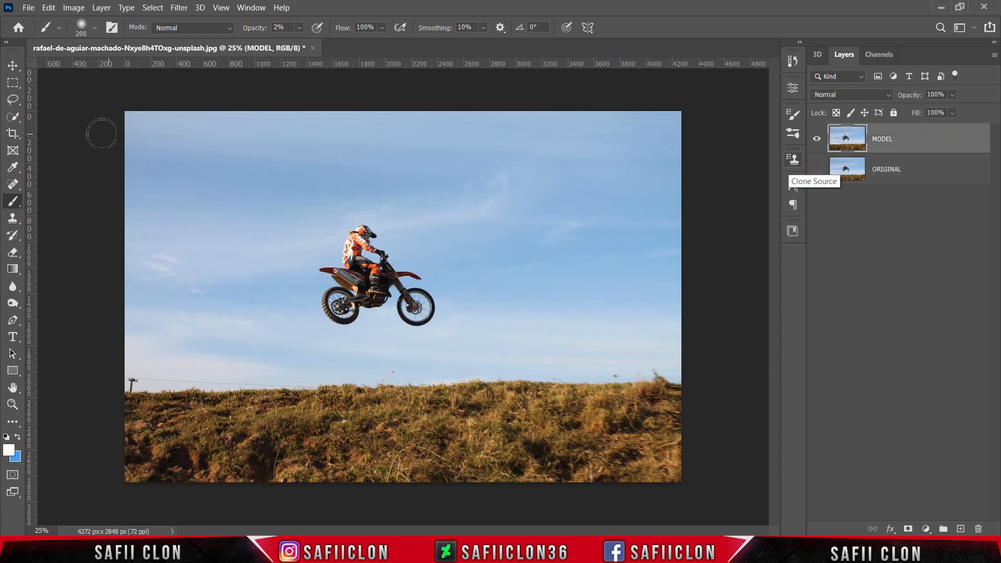
click(16, 115)
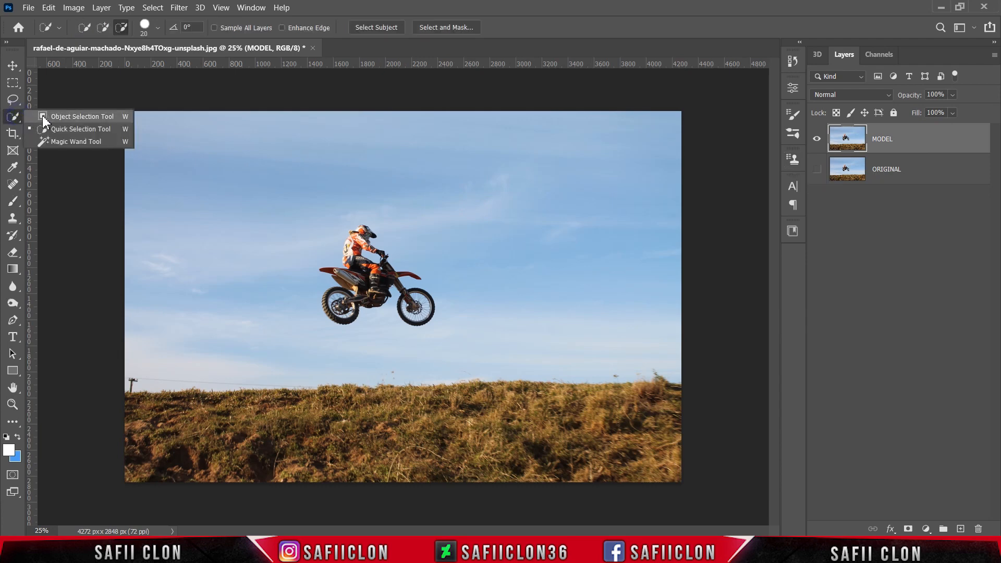
click(69, 129)
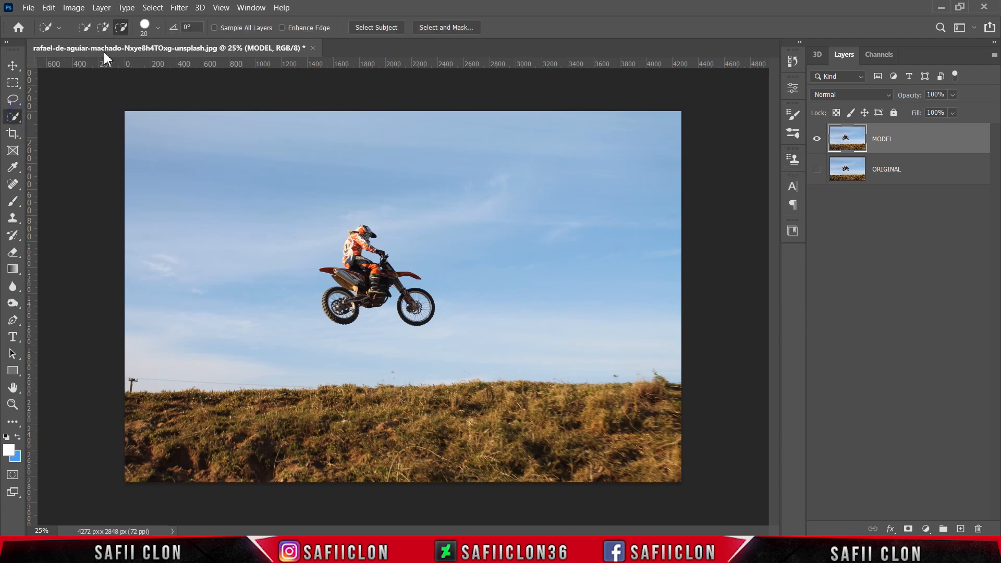
click(158, 29)
drag(103, 68, 101, 68)
click(158, 28)
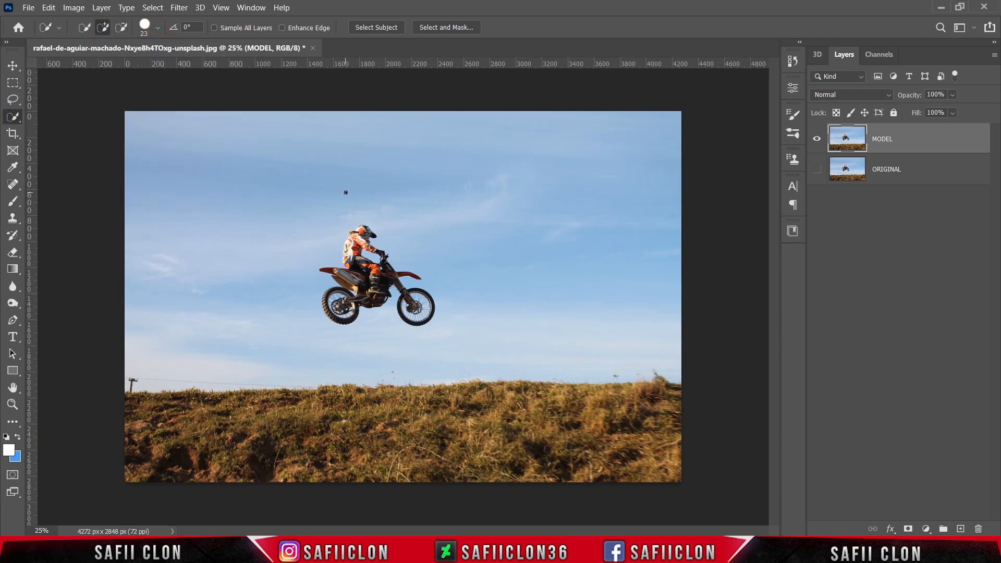
key(ctrl+plus)
key(ctrl+plus)
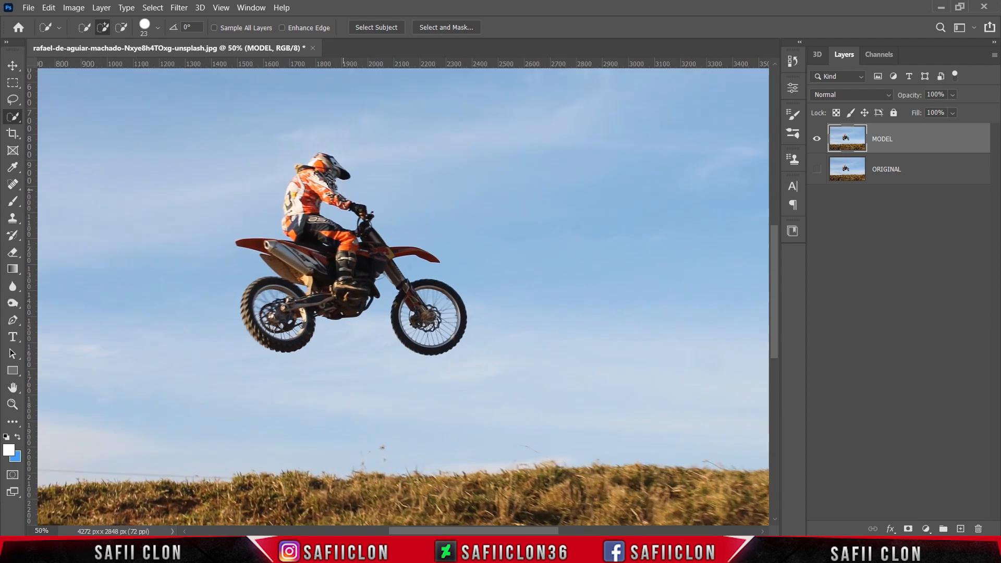
mouse_move(303, 230)
mouse_down()
mouse_move(331, 251)
mouse_move(336, 278)
mouse_move(372, 247)
mouse_move(322, 163)
mouse_up()
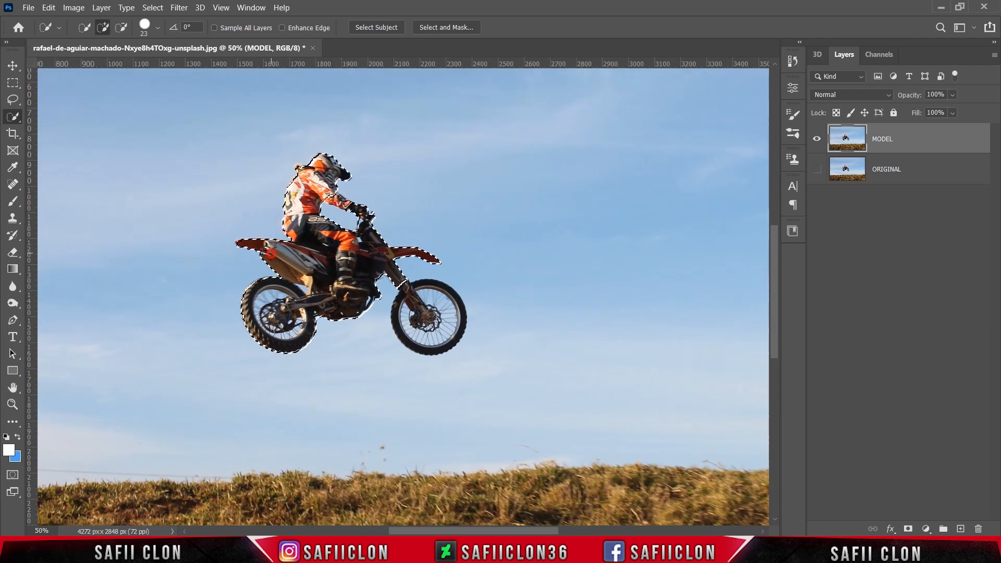
click(404, 289)
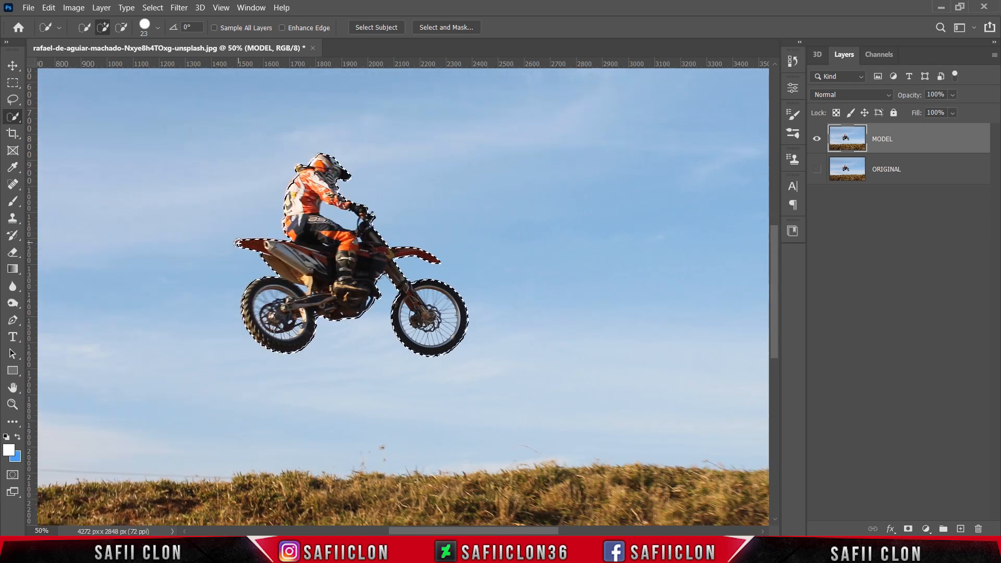
- Reduce the selection brush to 15 px and add a layer mask to MODEL from the rider and motorcycle selection
key(bracketleft)
key(bracketleft)
scroll(269, 251, up, 2)
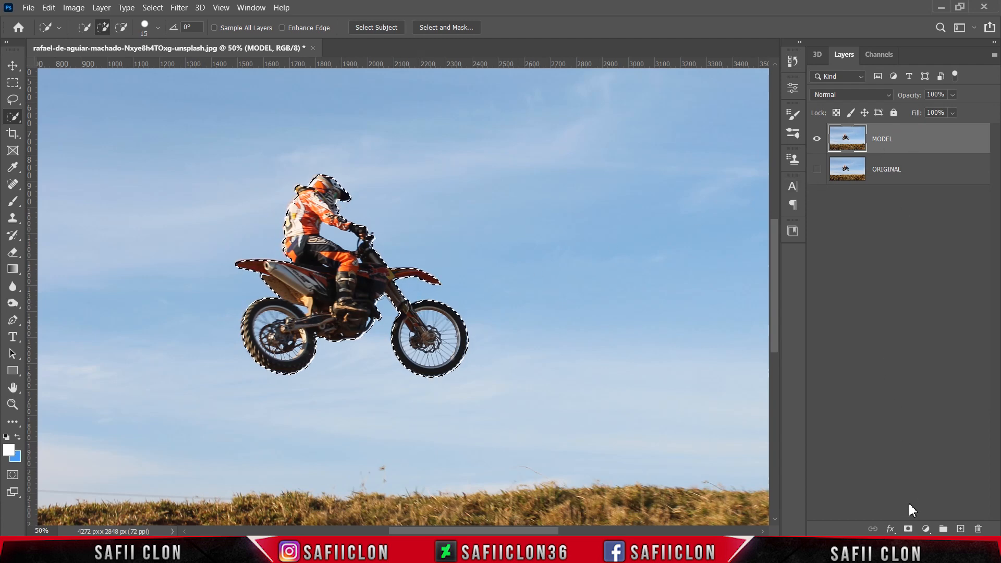
click(908, 529)
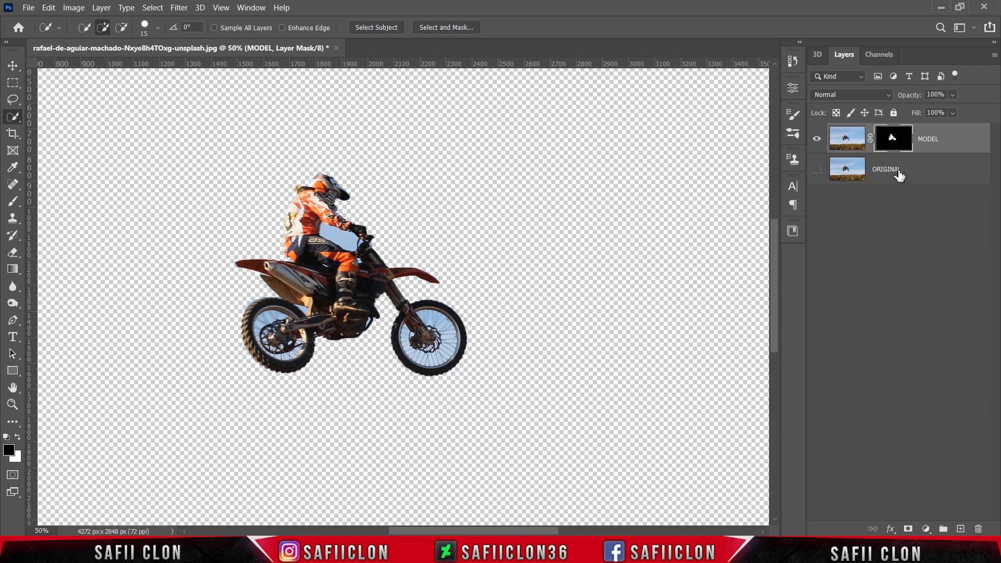
- Add a Gradient fill layer directly above ORIGINAL using the Black, White preset from the Basics group
click(915, 172)
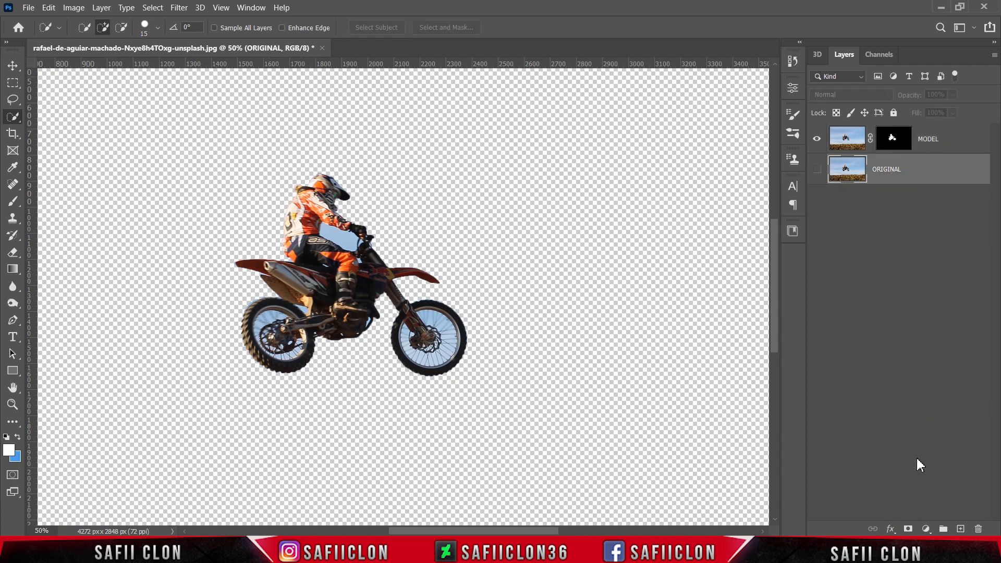
click(928, 530)
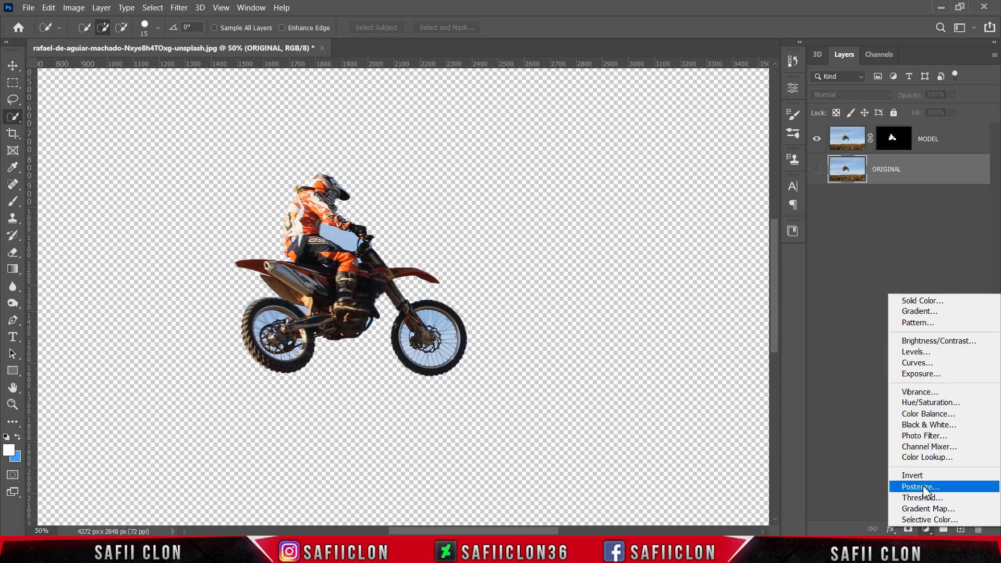
click(919, 312)
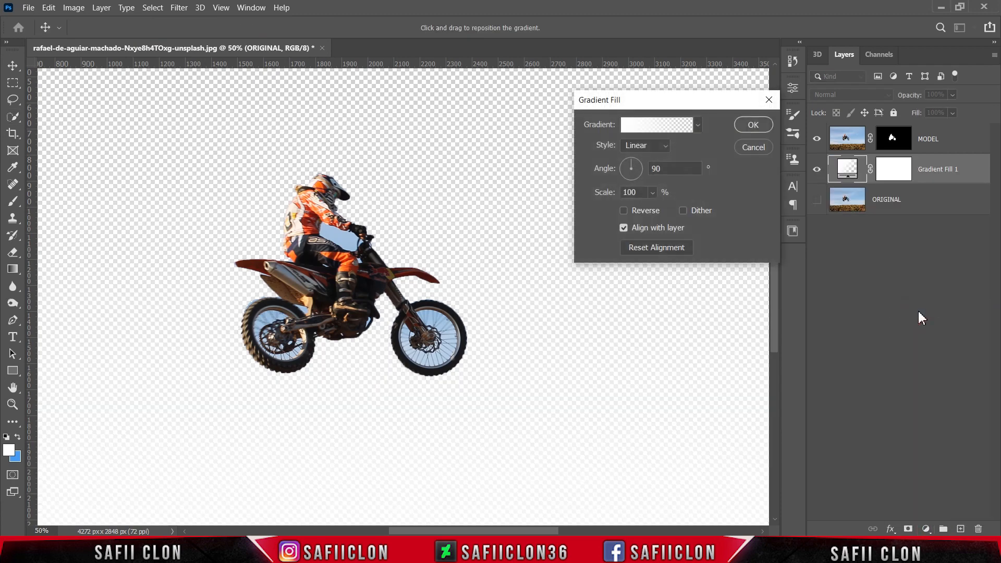
key(ctrl+minus)
key(ctrl+minus)
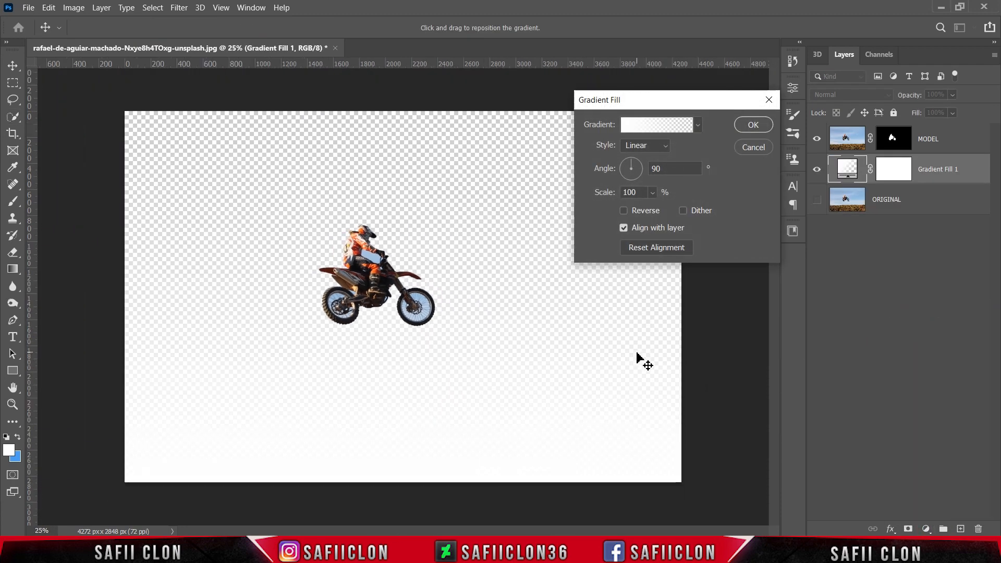
click(659, 126)
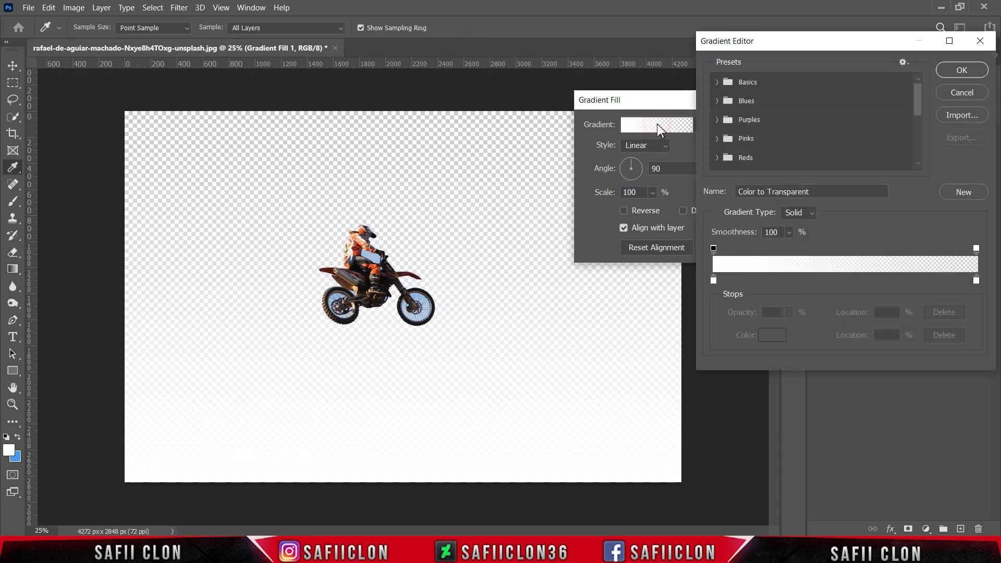
click(720, 83)
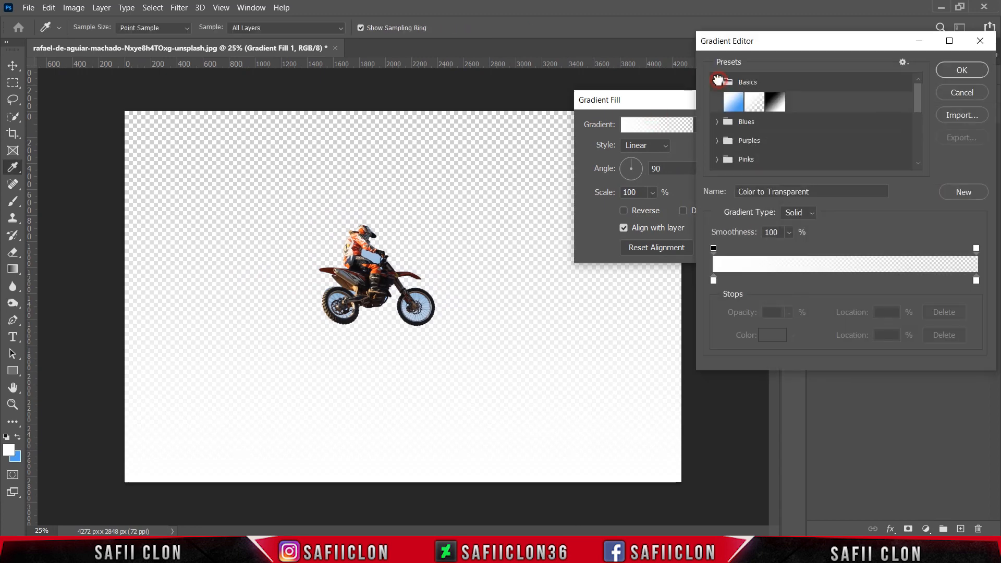
click(776, 103)
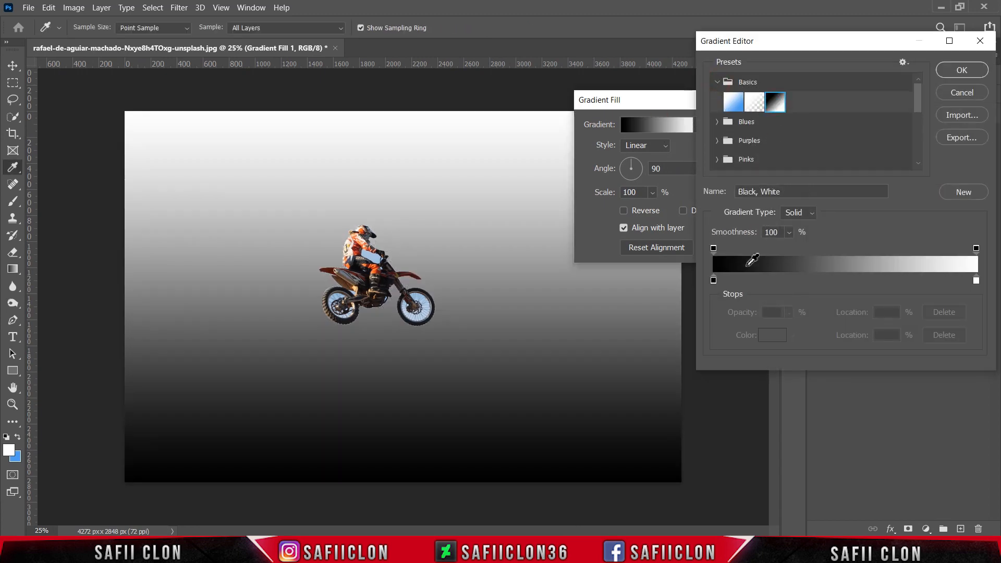
- Set the gradient's black color stop at 0% to dark red 600b0c
click(714, 280)
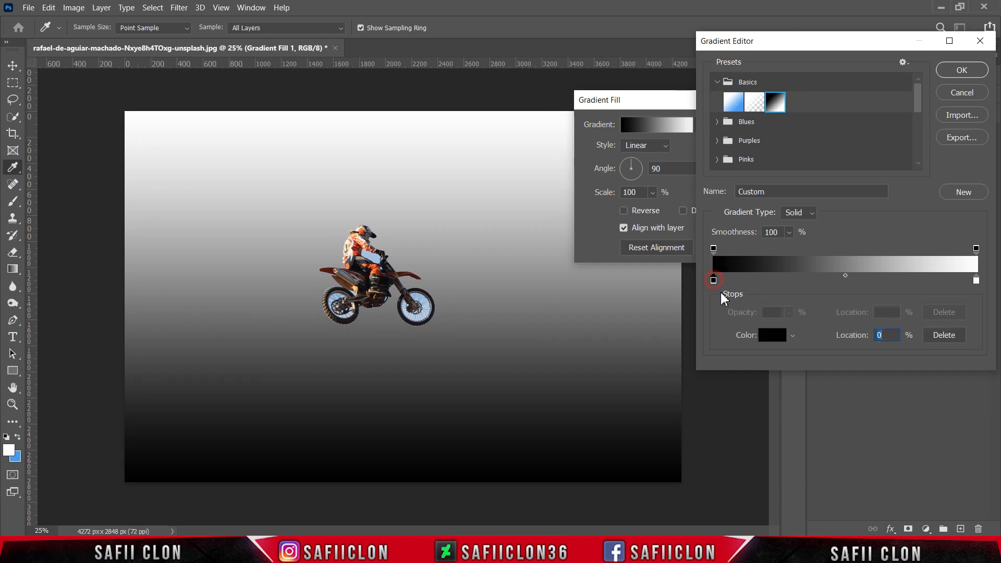
click(772, 335)
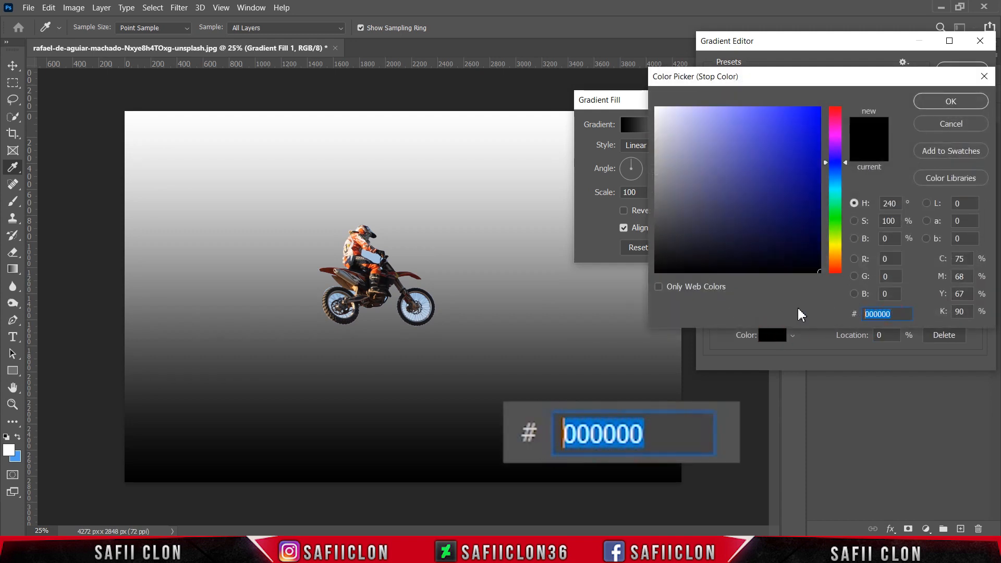
text(600b0c)
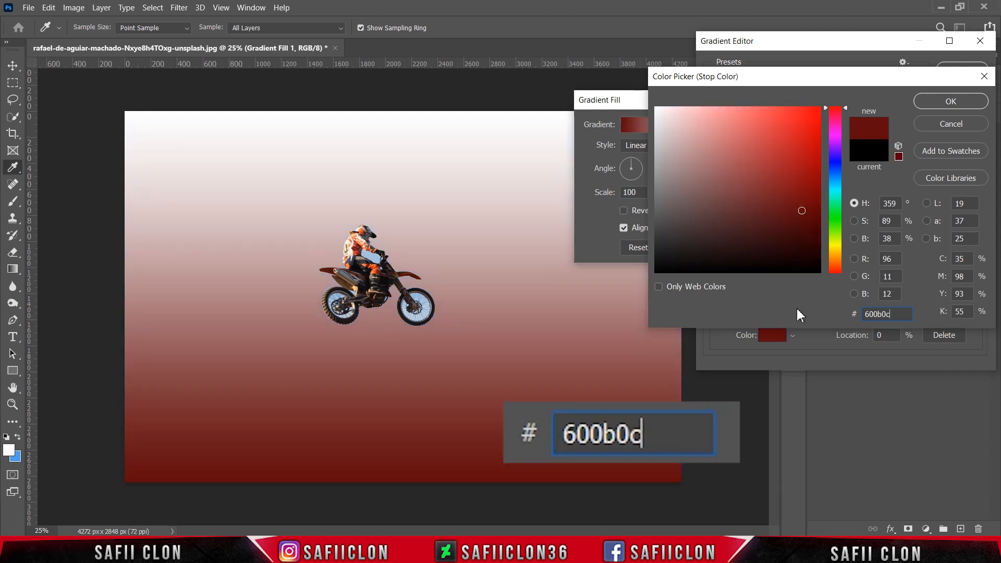
click(937, 103)
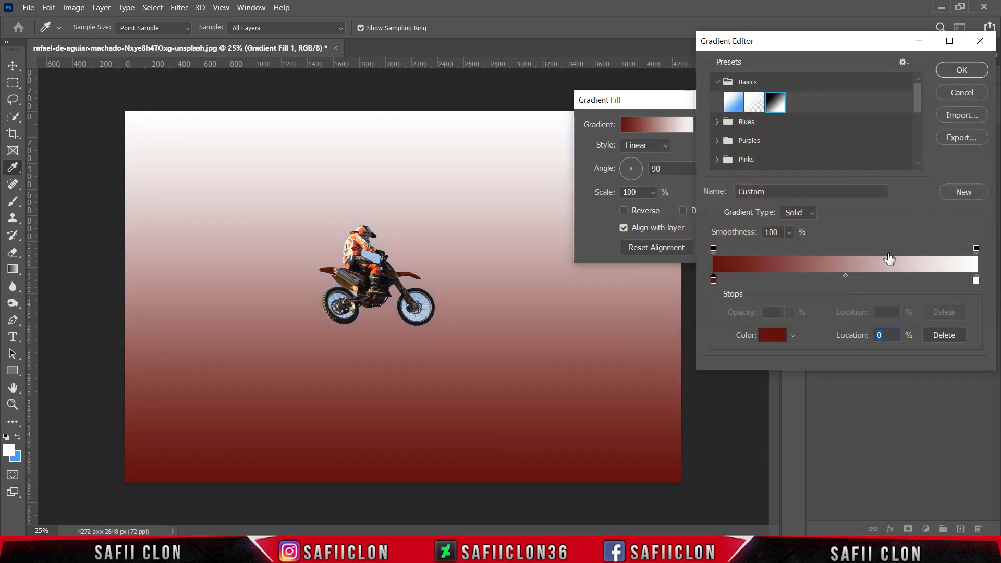
- Set the gradient's white color stop at 100% to orange f8630f and accept the edited gradient
click(978, 281)
click(774, 336)
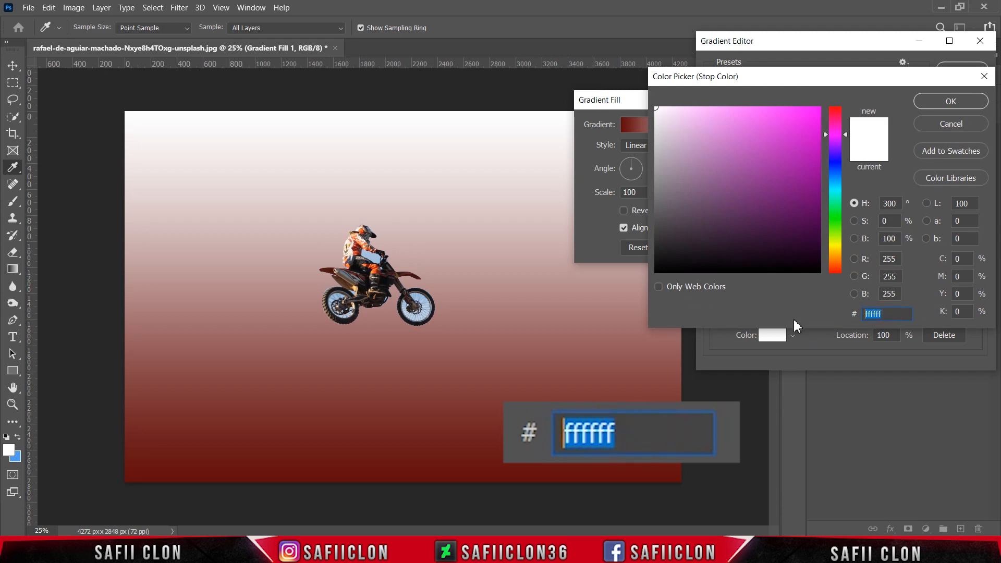
text(f86)
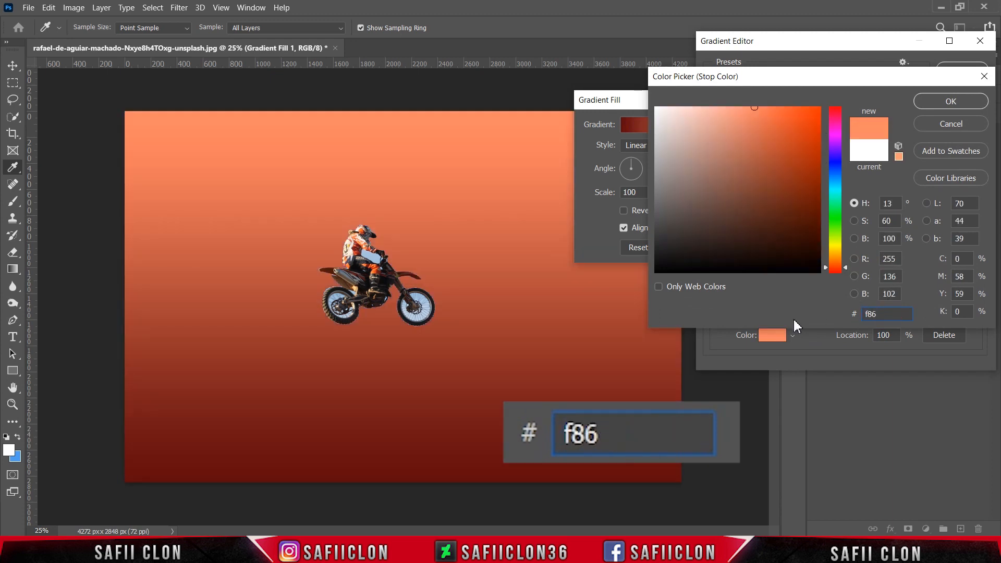
text(30f)
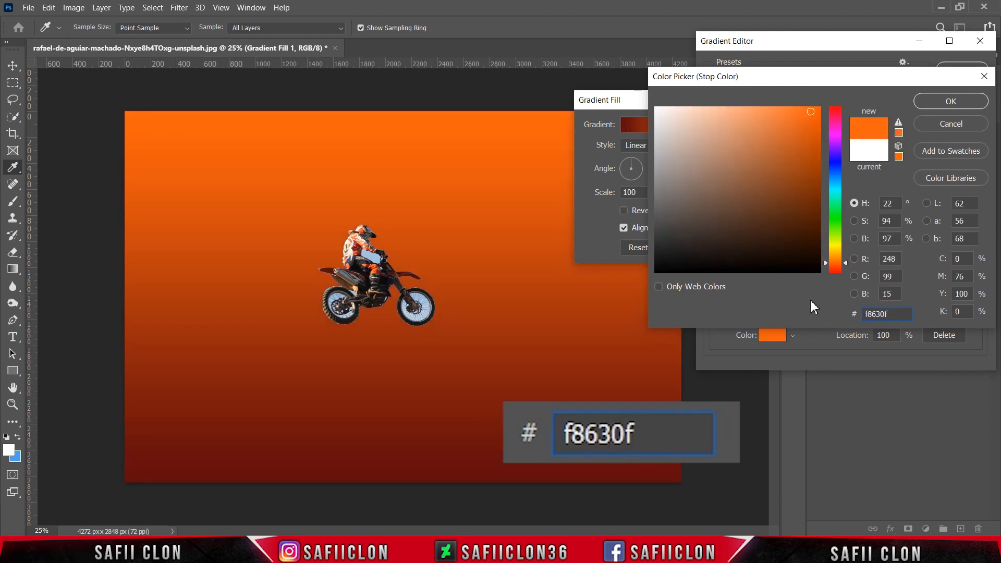
click(951, 101)
drag(862, 41, 720, 66)
click(820, 94)
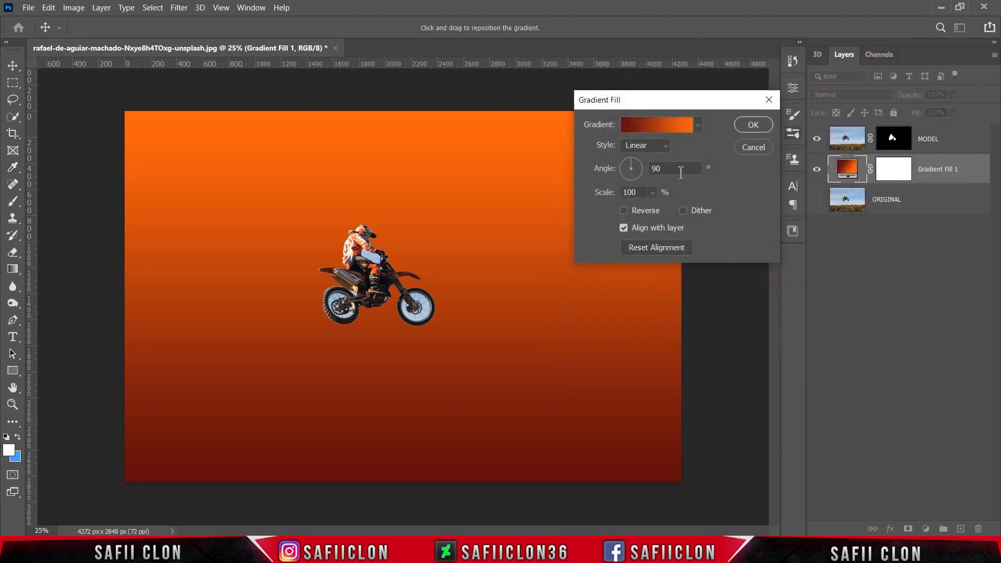
- Make the gradient fill Radial and reversed with a scale of 264%, and apply it
click(668, 148)
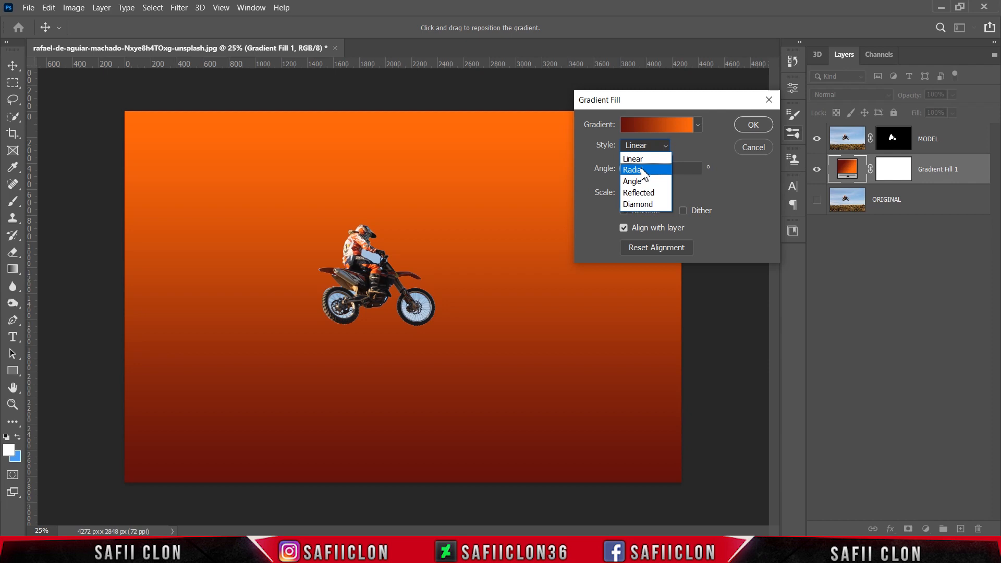
click(643, 170)
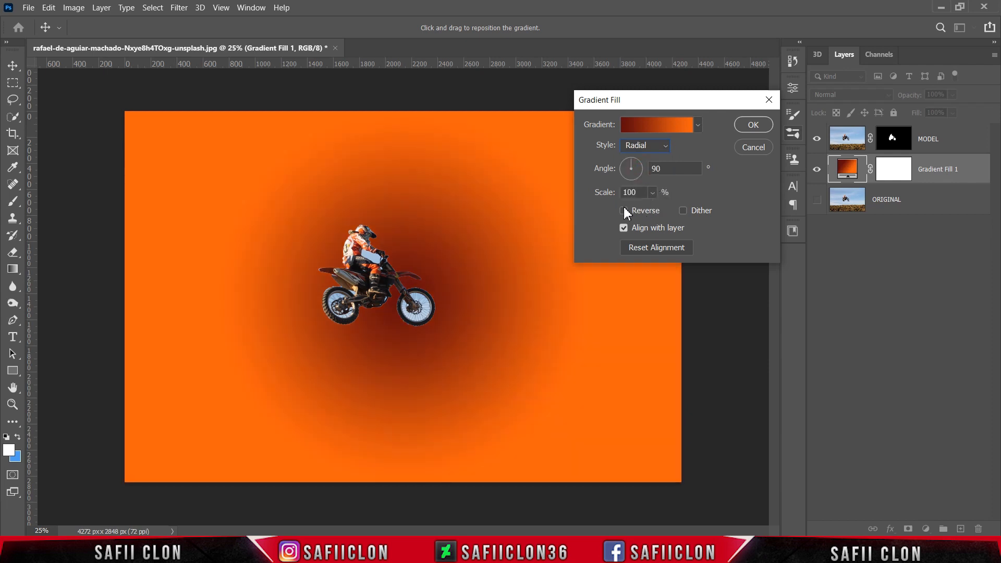
click(624, 211)
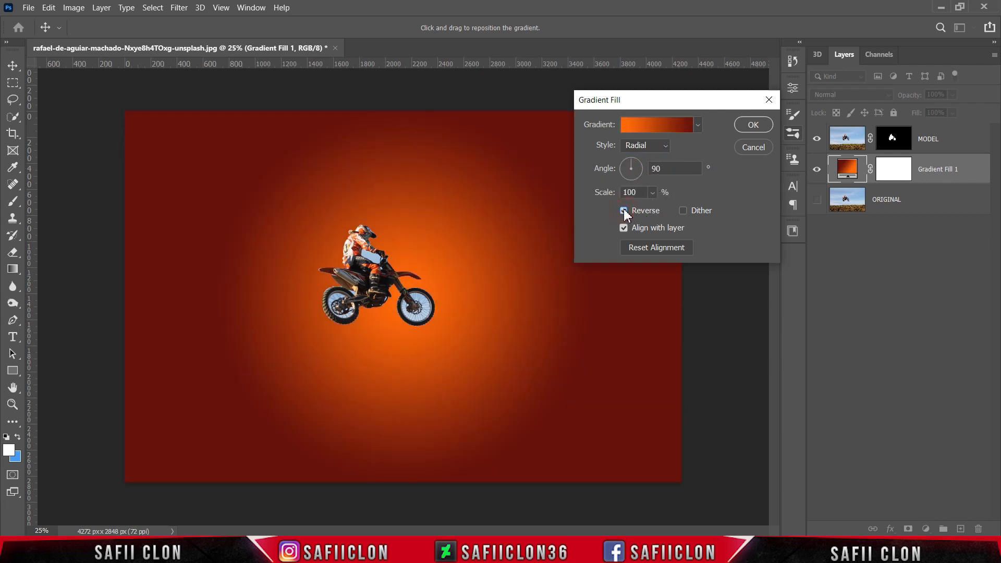
click(652, 193)
drag(655, 208, 665, 209)
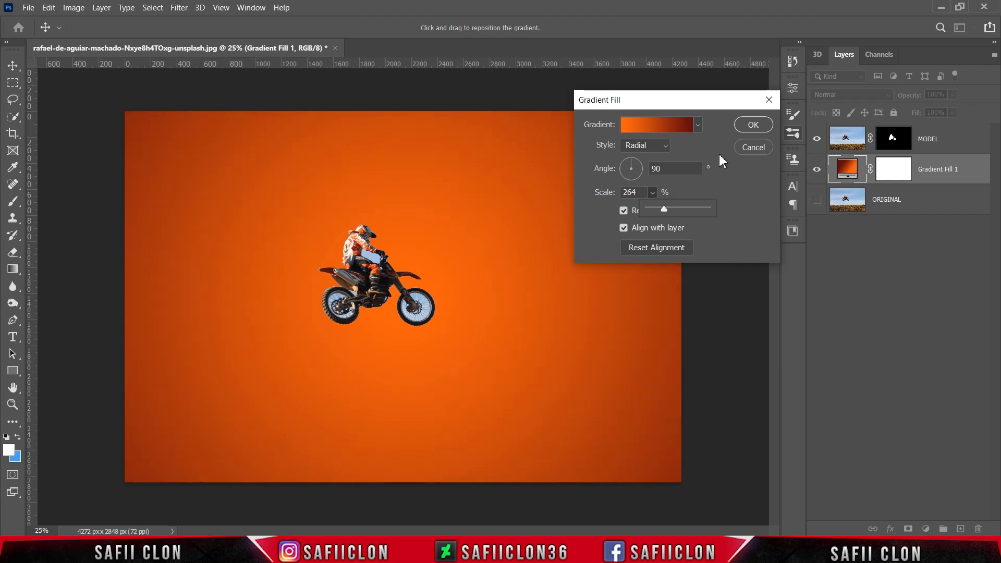
click(751, 126)
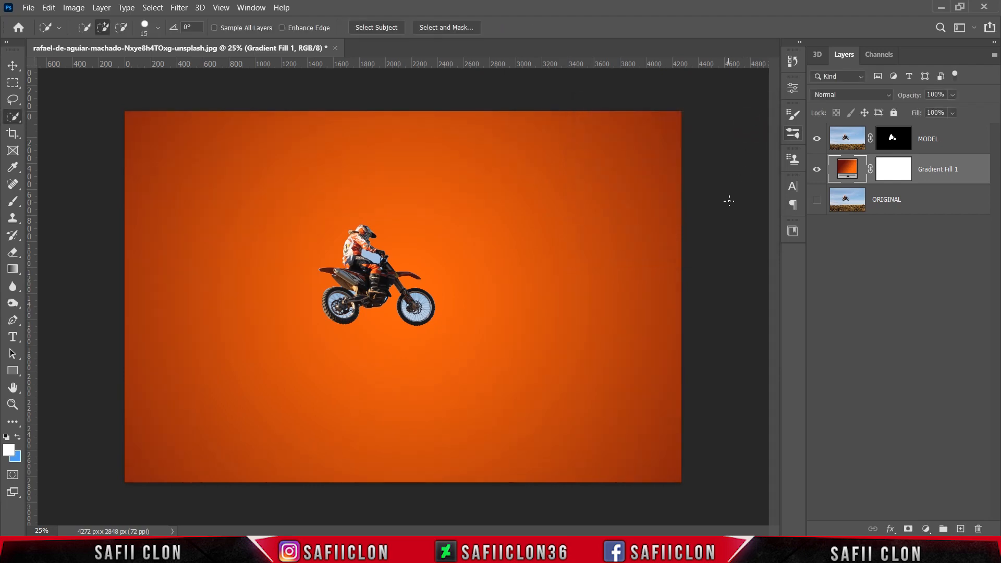
- Group the gradient fill layer into a new group named BACKGROUND and collapse the group
click(817, 169)
click(818, 169)
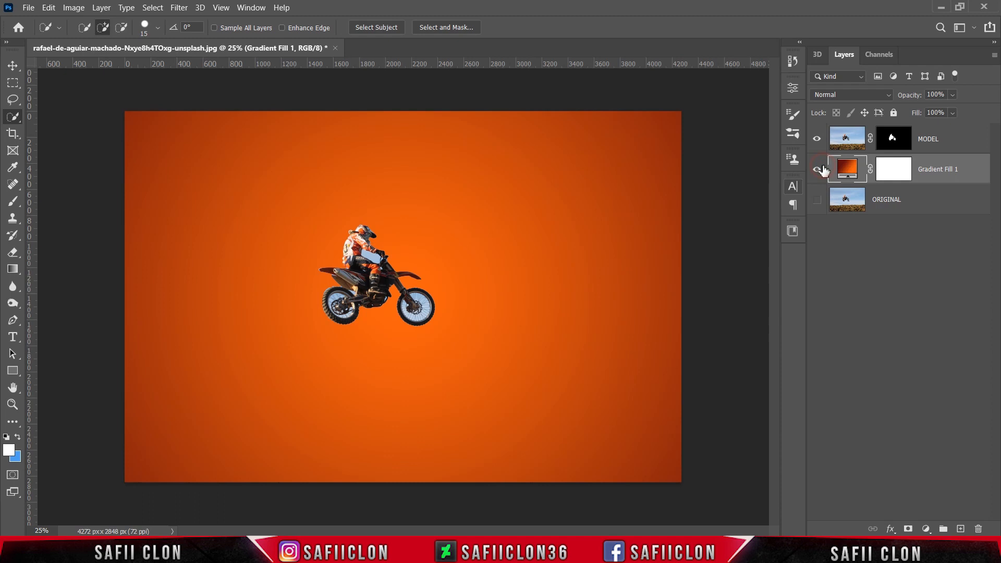
right_click(928, 166)
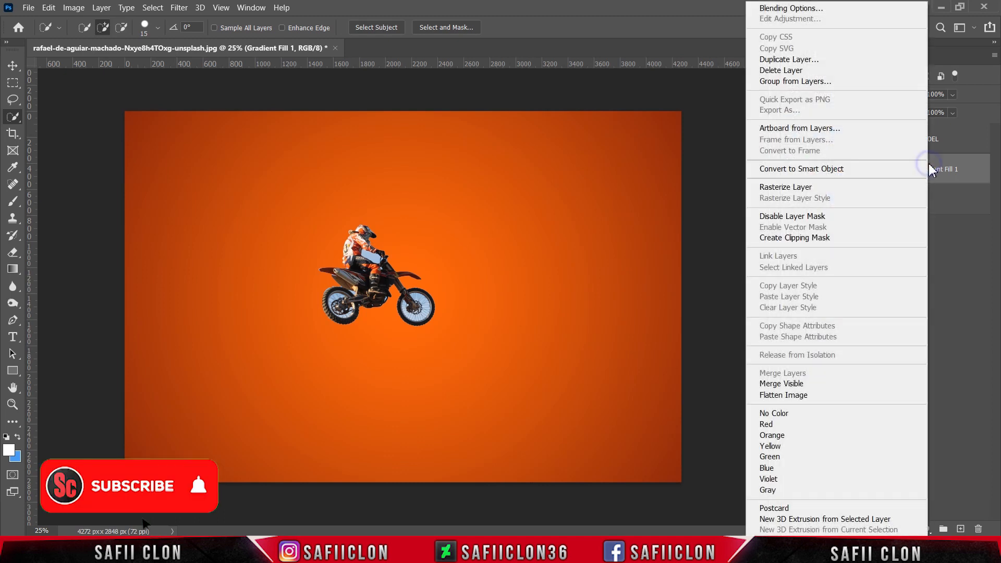
click(789, 81)
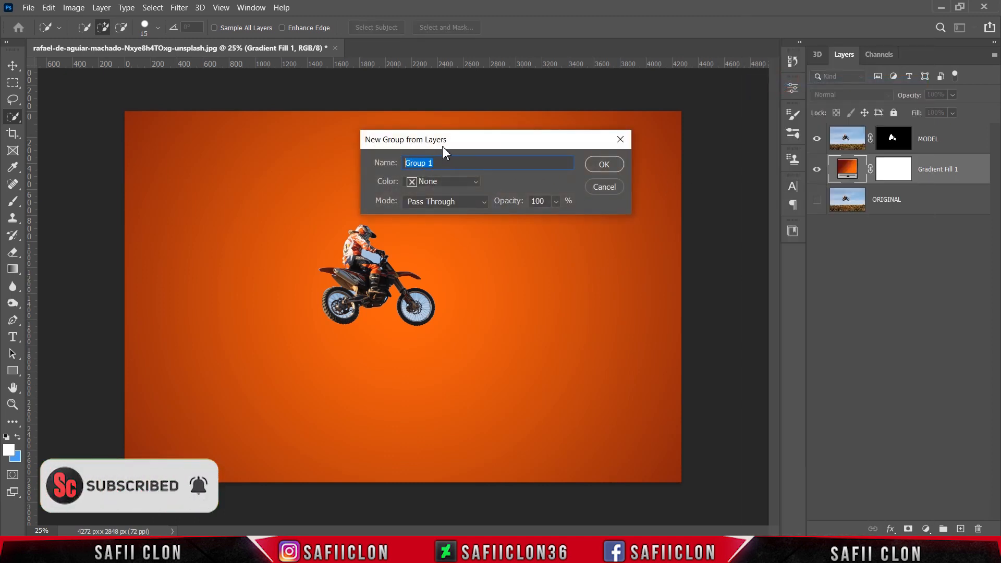
text(BACKGROUND)
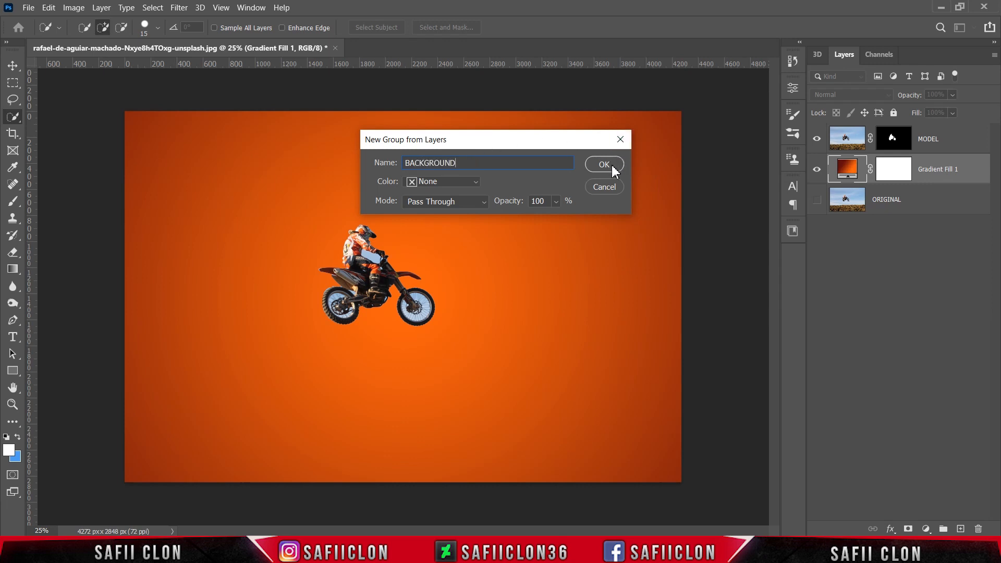
click(612, 164)
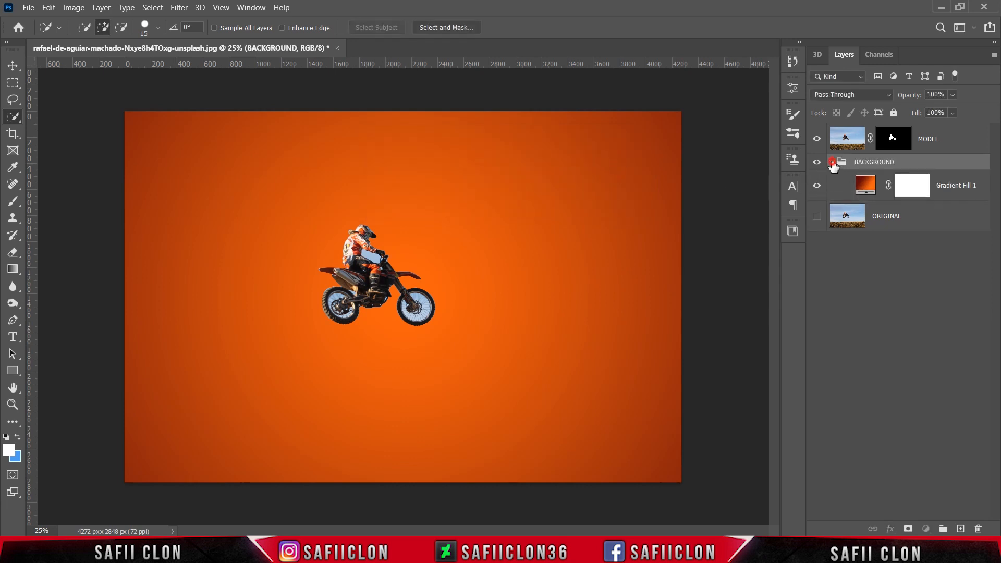
click(832, 162)
- Group the rider cutout layer into a new group named MODEL and collapse the group
click(948, 139)
right_click(948, 138)
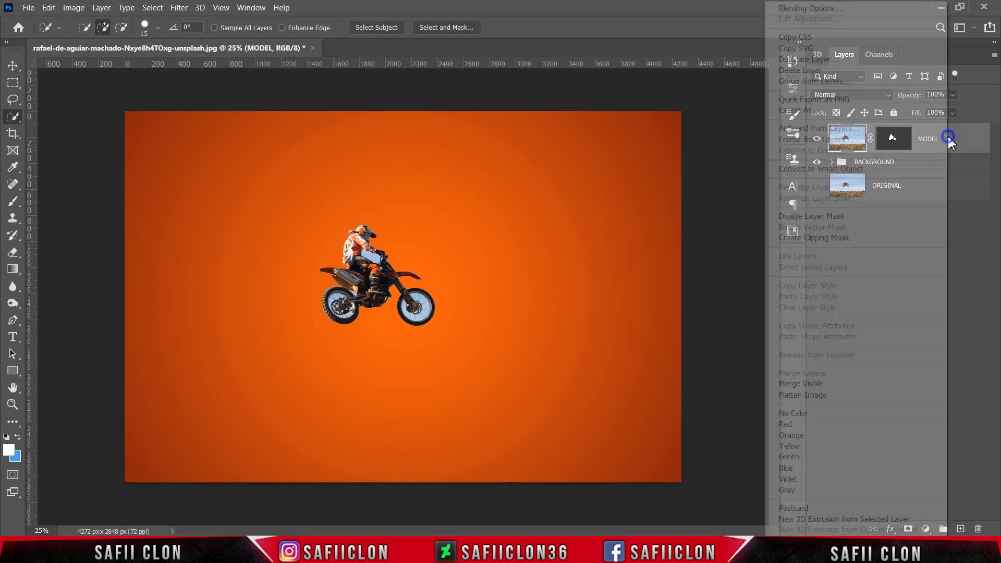
click(806, 80)
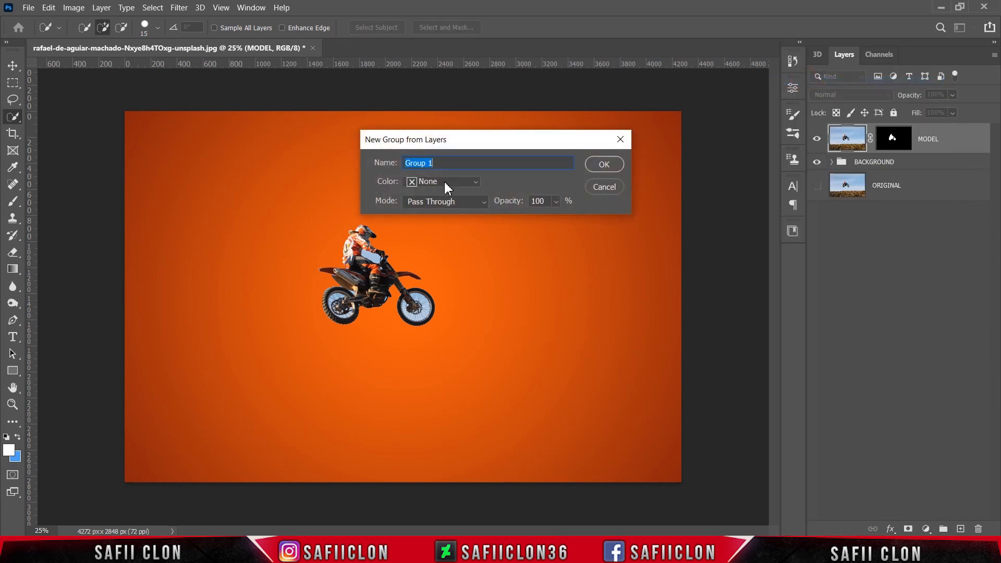
click(440, 163)
text(MODEL)
click(604, 165)
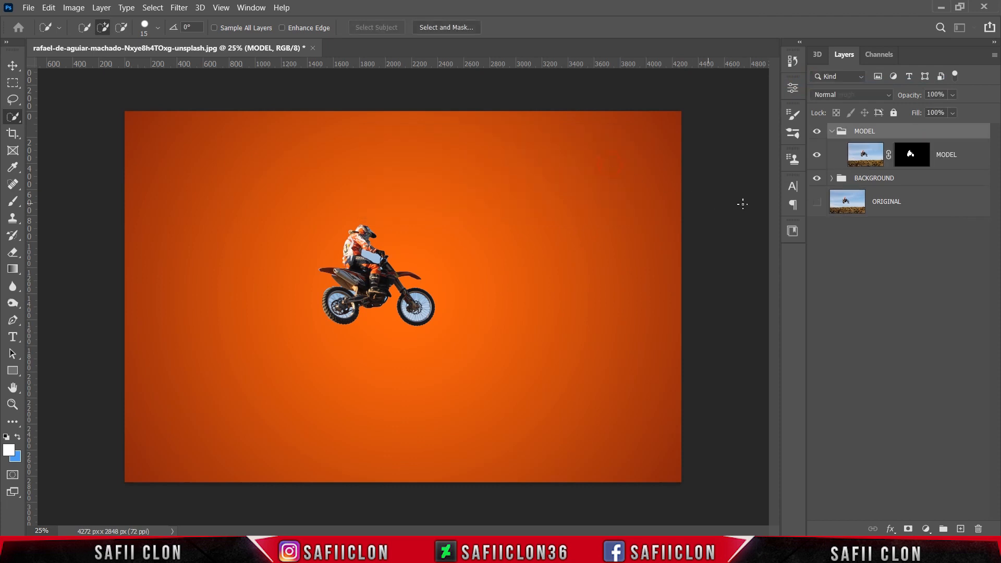
click(833, 132)
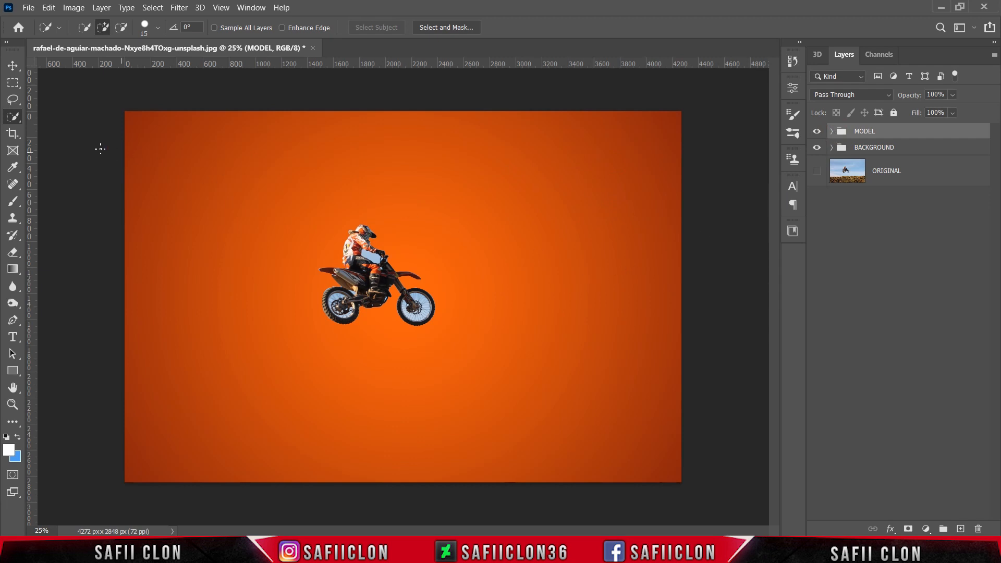
- Crop the canvas on all sides around the rider to about 2534 x 2256 px, keeping the cropped pixels
click(15, 134)
click(60, 136)
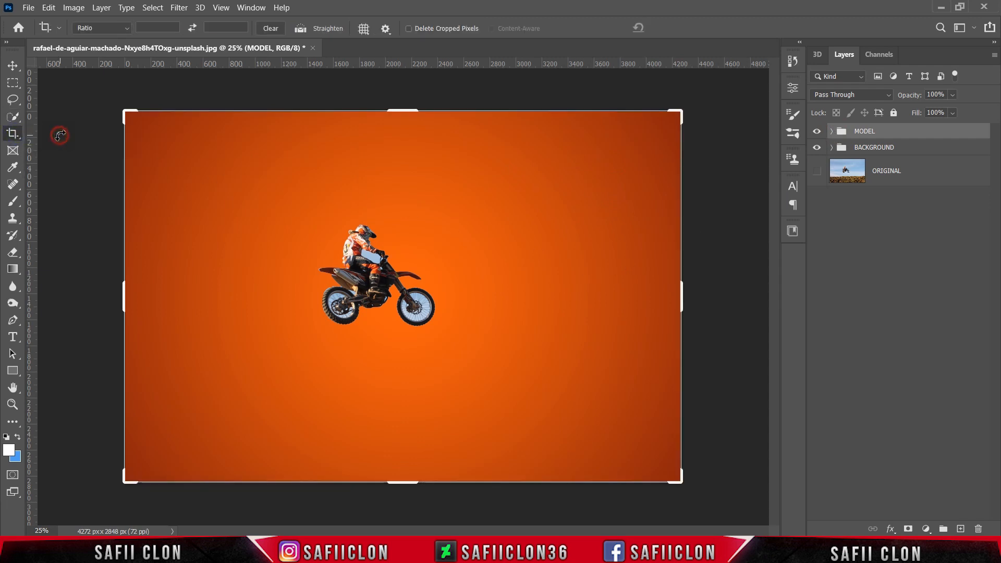
drag(125, 290, 156, 286)
drag(649, 295, 561, 310)
drag(244, 299, 241, 294)
drag(558, 298, 561, 303)
drag(405, 482, 407, 461)
drag(407, 135, 407, 155)
key(ctrl+plus)
drag(414, 487, 416, 483)
drag(615, 290, 625, 288)
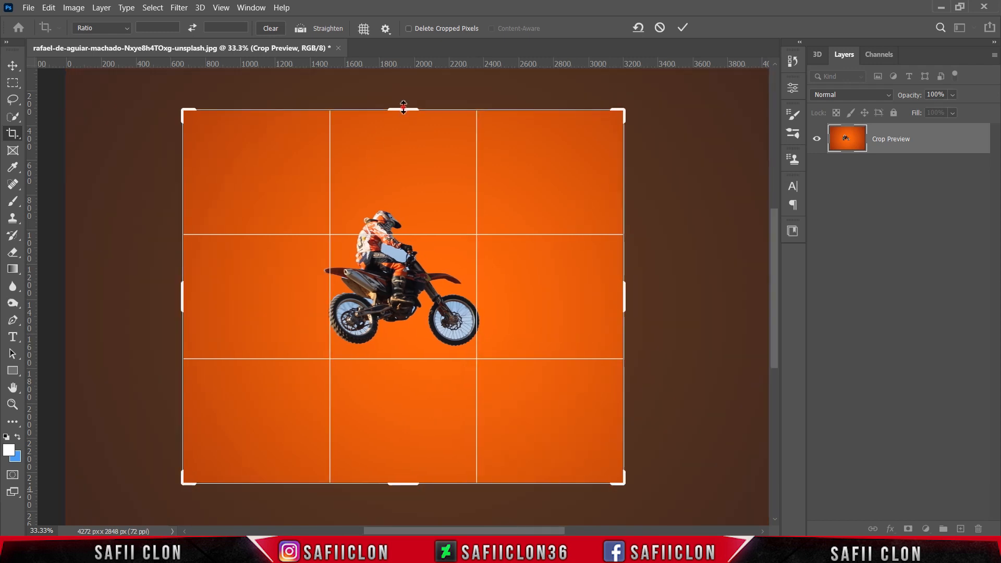
drag(402, 107, 402, 99)
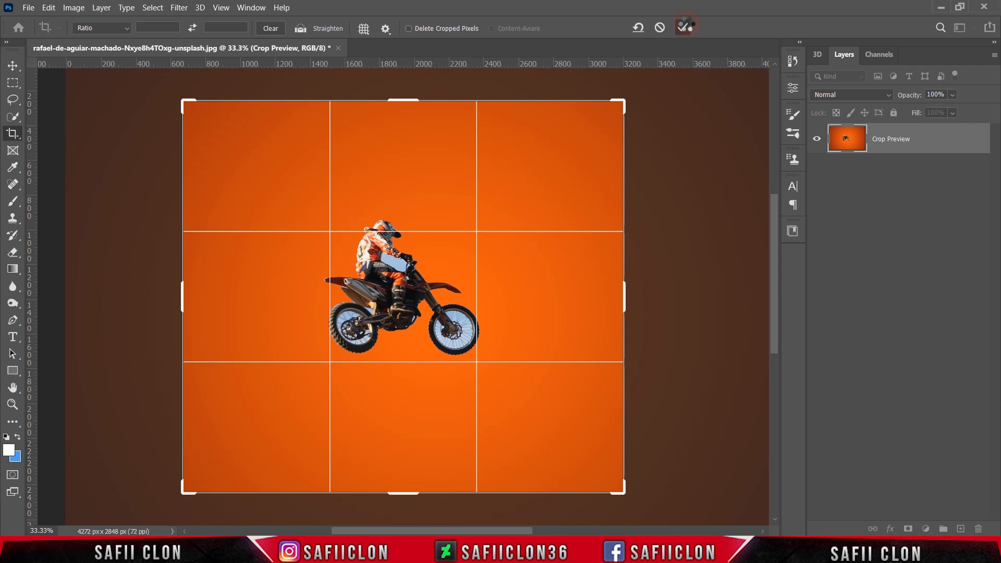
click(684, 28)
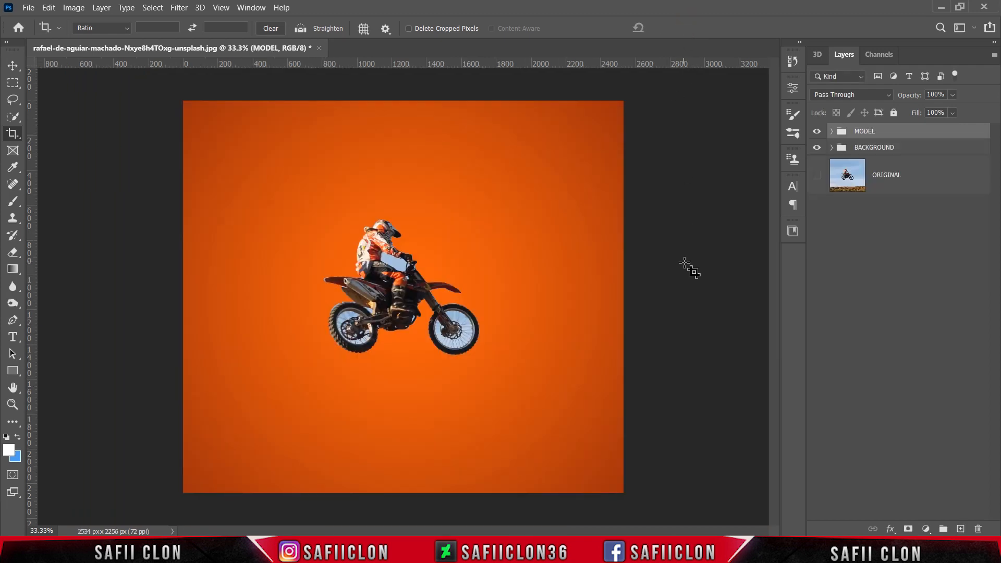
- Expand the MODEL group and open the rider layer's mask in Select and Mask, keeping the On Layers view
click(832, 132)
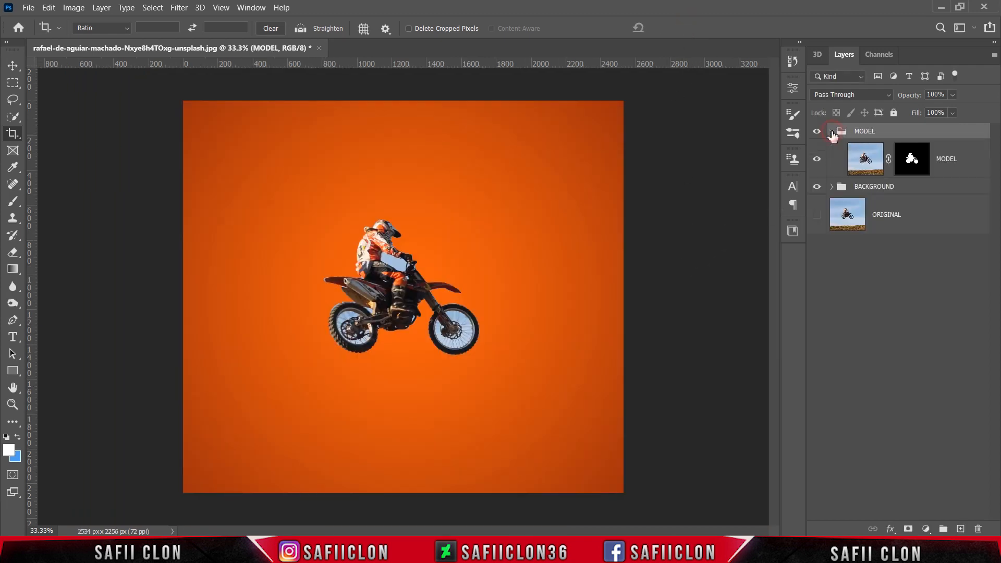
click(913, 161)
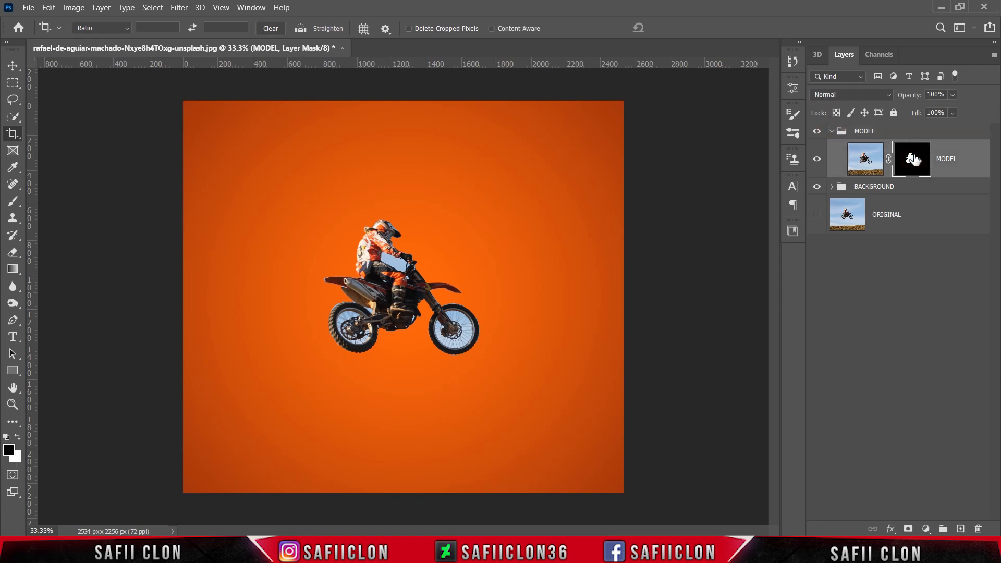
right_click(913, 158)
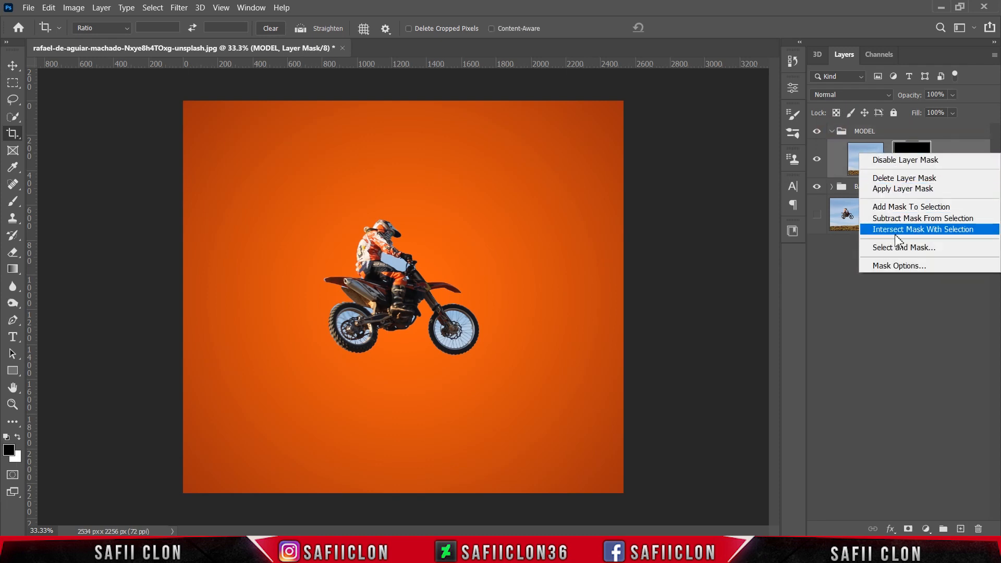
click(914, 249)
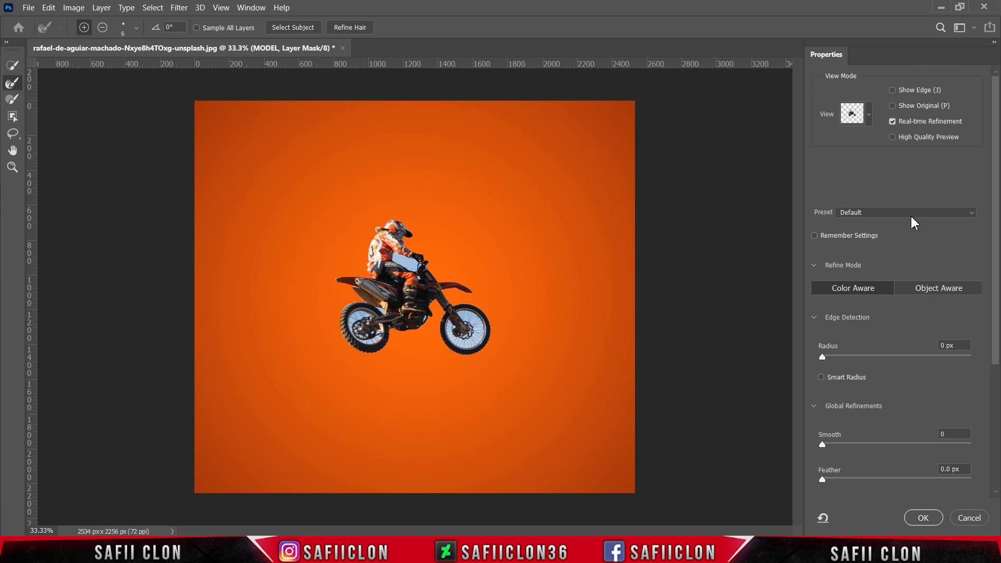
click(870, 116)
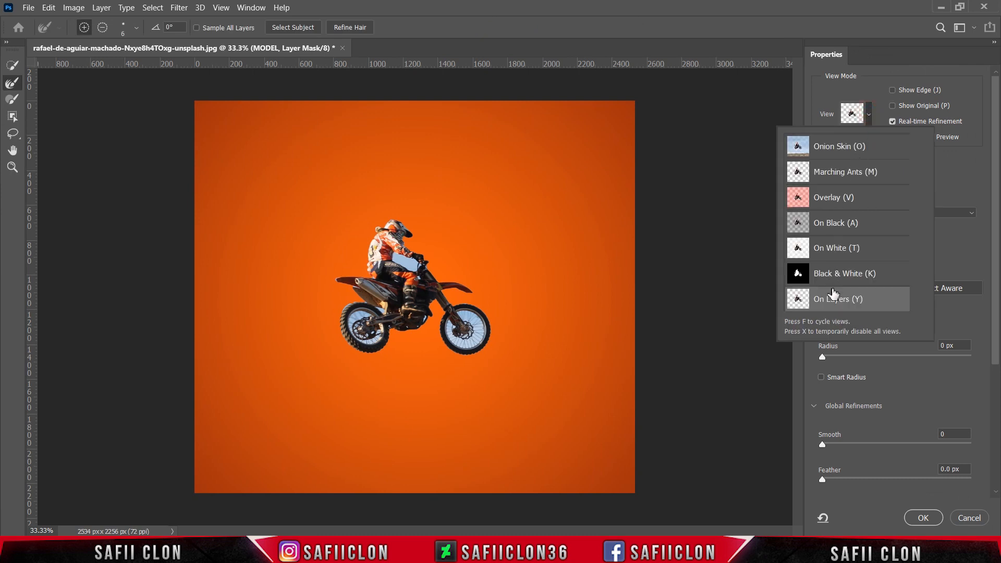
click(870, 117)
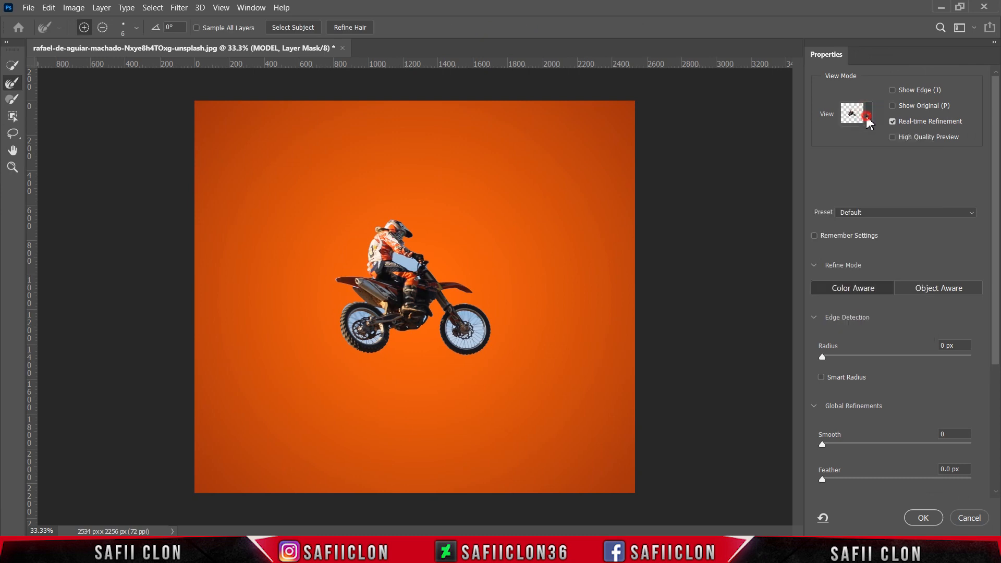
- Brush away the leftover sky between the rider's arm and leg with the Refine Edge Brush in add mode
click(10, 84)
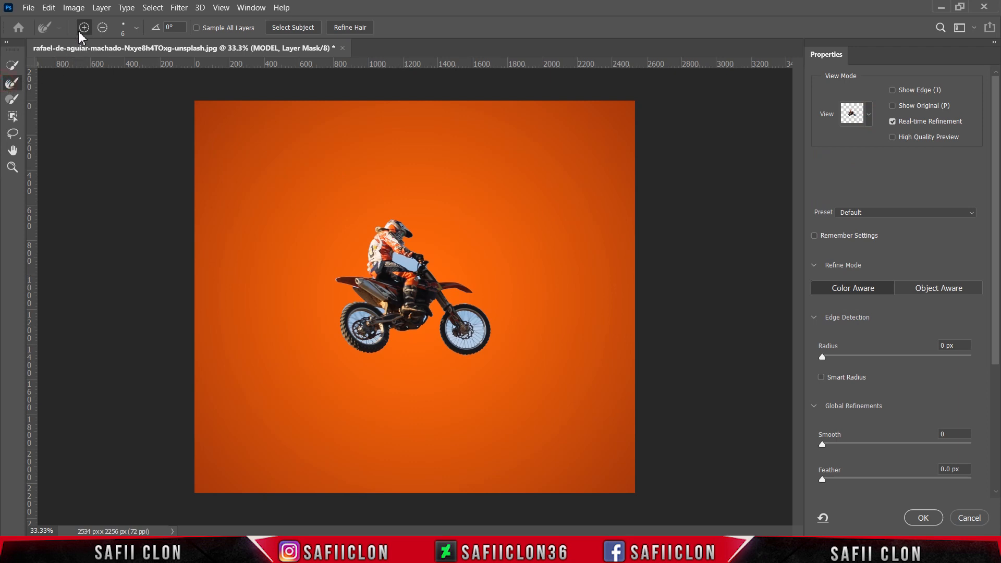
click(136, 28)
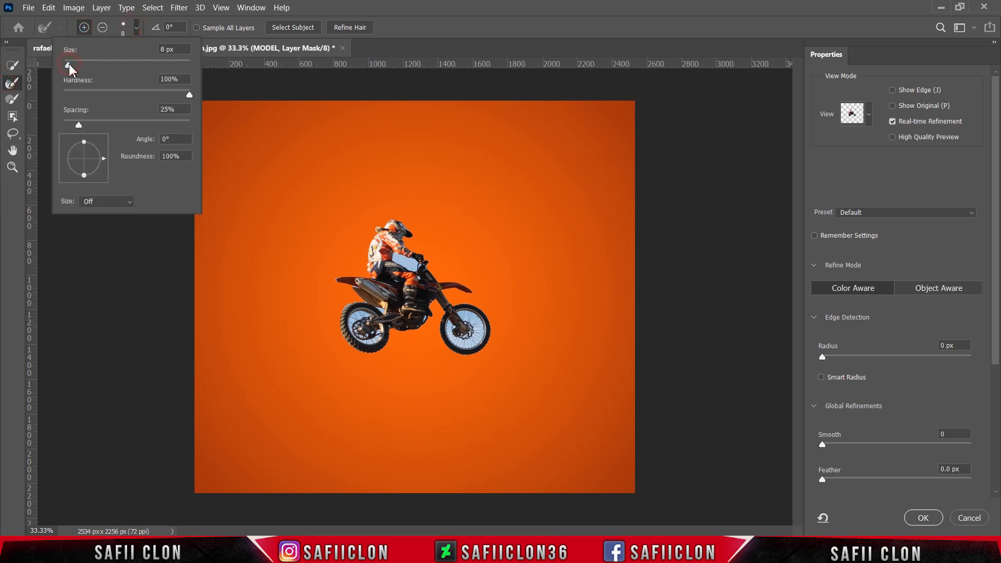
drag(71, 68, 79, 68)
click(137, 29)
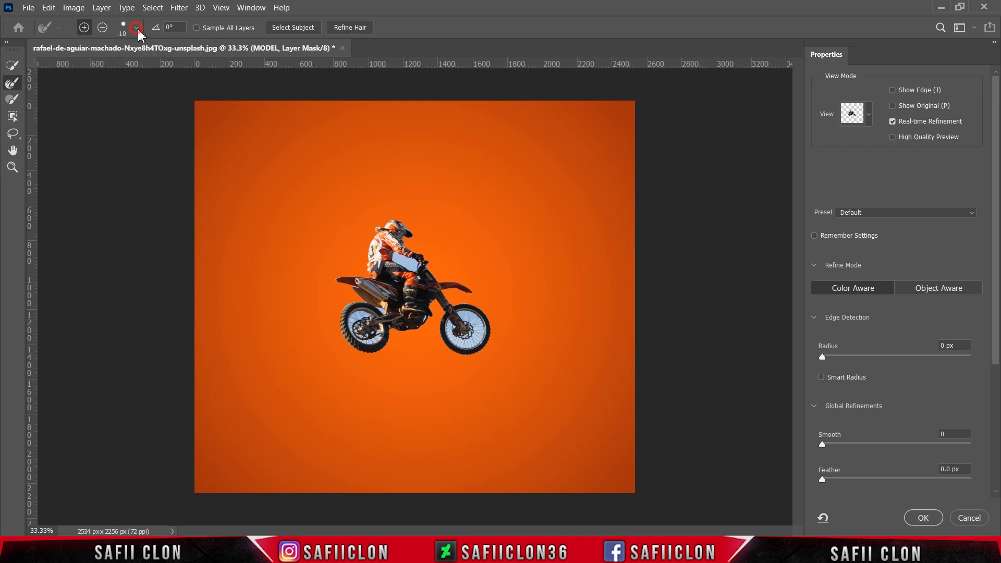
key(ctrl+plus)
key(ctrl+plus)
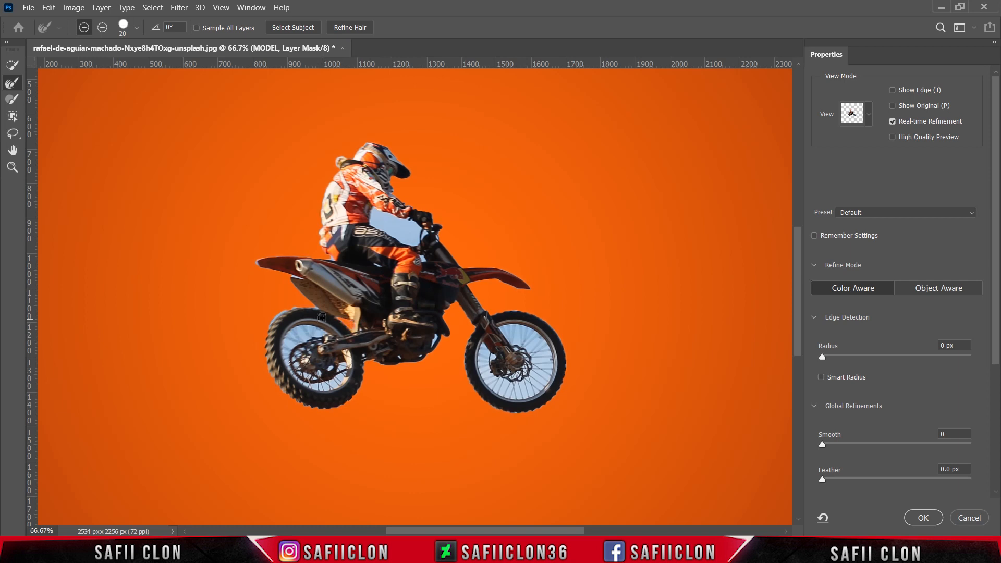
key(bracketleft)
key(bracketright)
key(bracketright)
mouse_move(399, 230)
mouse_down()
mouse_move(377, 211)
mouse_move(383, 227)
mouse_move(420, 232)
mouse_move(415, 242)
mouse_move(423, 234)
mouse_move(410, 250)
mouse_move(379, 228)
mouse_move(379, 208)
mouse_move(399, 225)
mouse_move(392, 195)
mouse_move(443, 258)
mouse_move(422, 255)
mouse_up()
- Brush away the sky between the spokes of the front and rear wheels with the Refine Edge Brush at about 20 to 25 px
key(bracketleft)
key(bracketleft)
key(bracketleft)
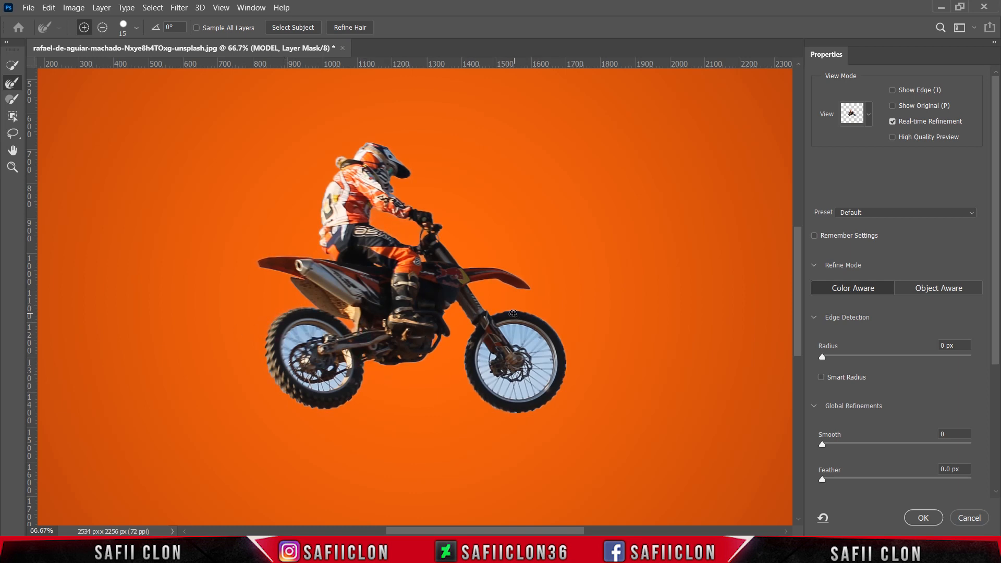
key(])
mouse_move(530, 393)
mouse_down()
mouse_move(517, 389)
mouse_move(541, 368)
mouse_move(542, 377)
mouse_move(540, 359)
mouse_move(517, 391)
mouse_move(487, 376)
mouse_up()
key(])
mouse_move(491, 378)
mouse_down()
mouse_move(486, 349)
mouse_move(491, 382)
mouse_move(484, 354)
mouse_move(509, 381)
mouse_move(529, 360)
mouse_move(524, 376)
mouse_move(547, 380)
mouse_move(544, 351)
mouse_move(527, 333)
mouse_up()
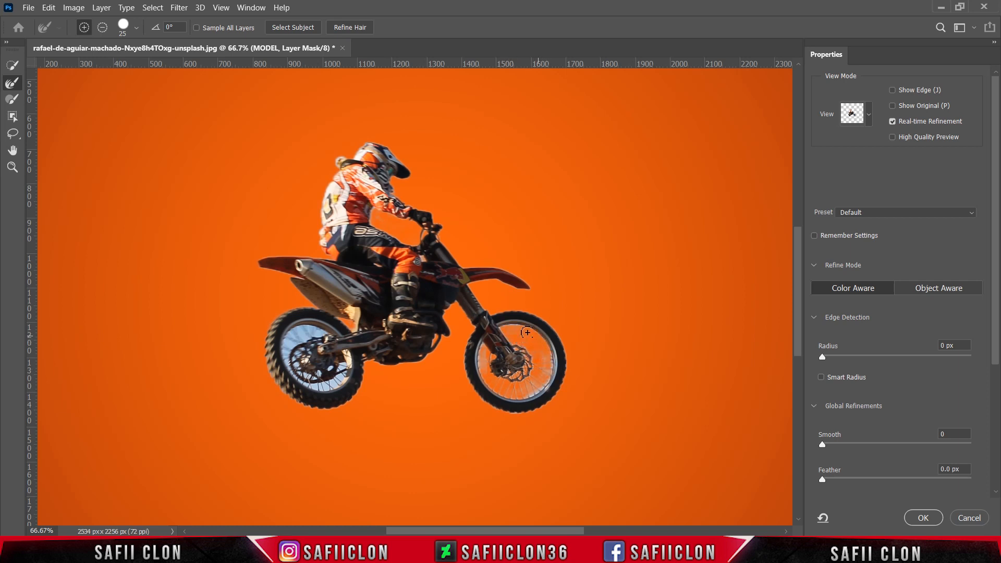
mouse_move(540, 382)
mouse_down()
mouse_move(510, 365)
mouse_move(491, 383)
mouse_move(482, 358)
mouse_move(514, 350)
mouse_move(483, 369)
mouse_up()
key([)
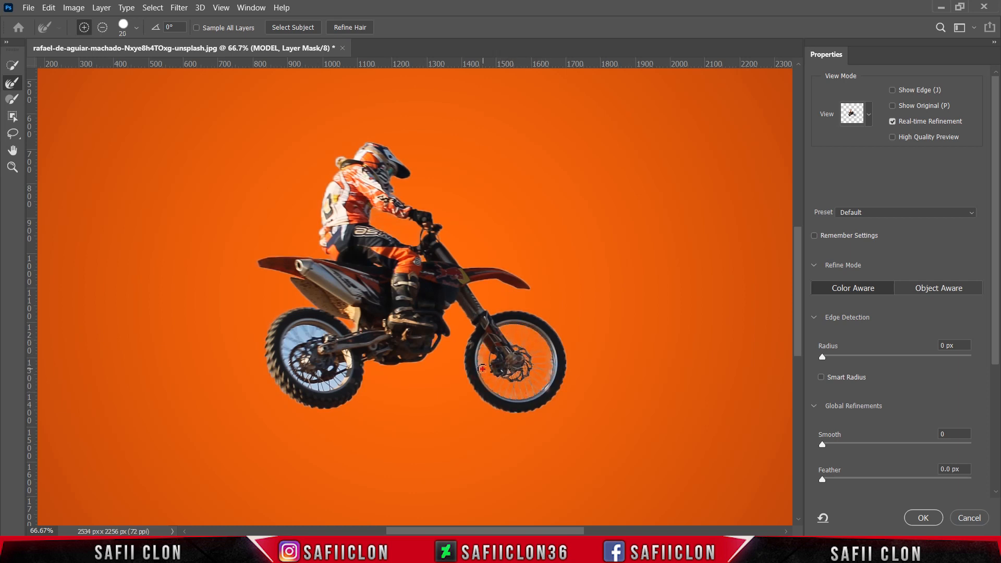
drag(552, 362, 548, 371)
mouse_move(350, 384)
mouse_down()
mouse_move(341, 371)
mouse_move(308, 386)
mouse_move(314, 379)
mouse_move(292, 365)
mouse_move(296, 338)
mouse_move(307, 338)
mouse_up()
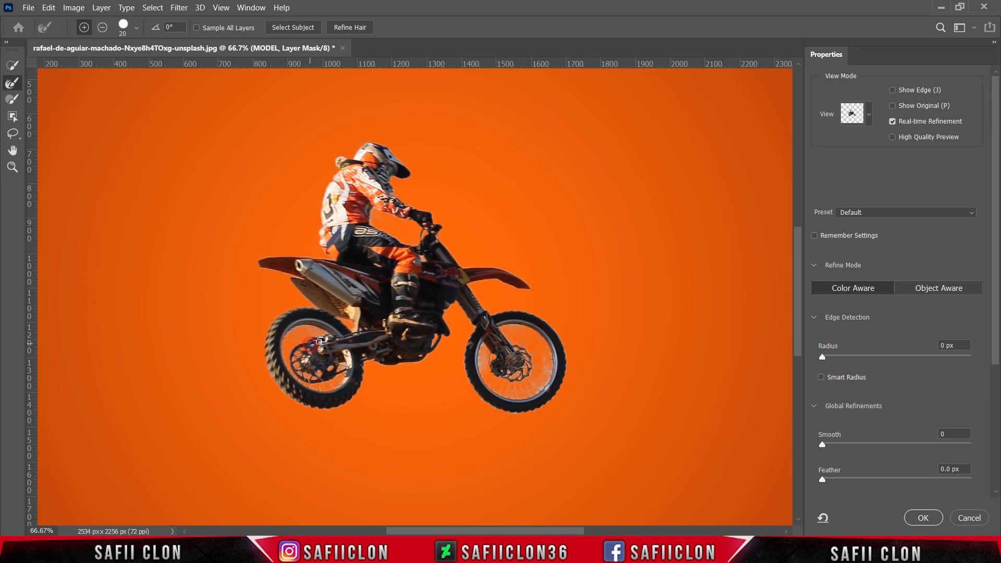
drag(511, 379, 529, 381)
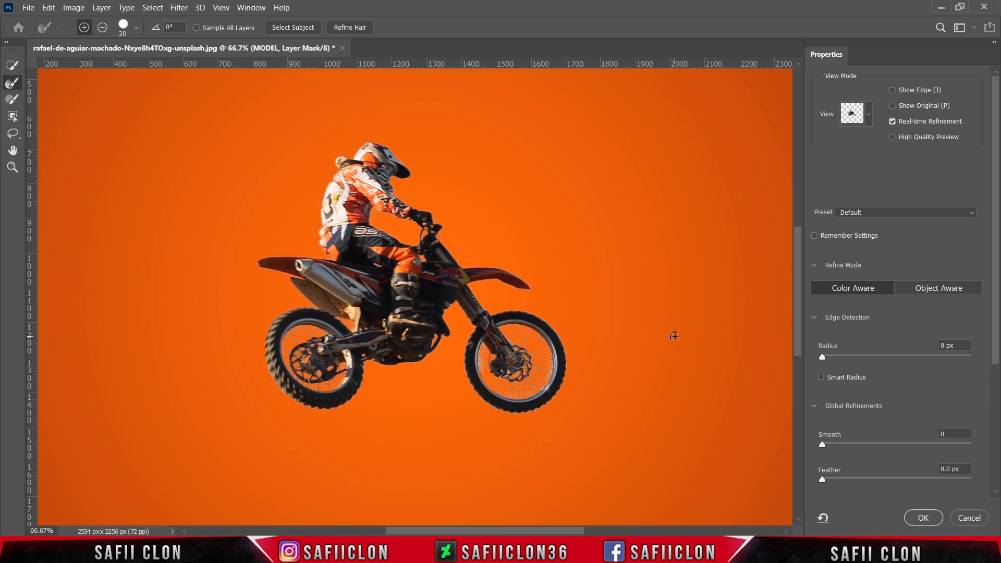
- Shift the mask edge slightly inward, add a little contrast and feather, and apply the refinement to the rider's mask
drag(998, 309, 997, 409)
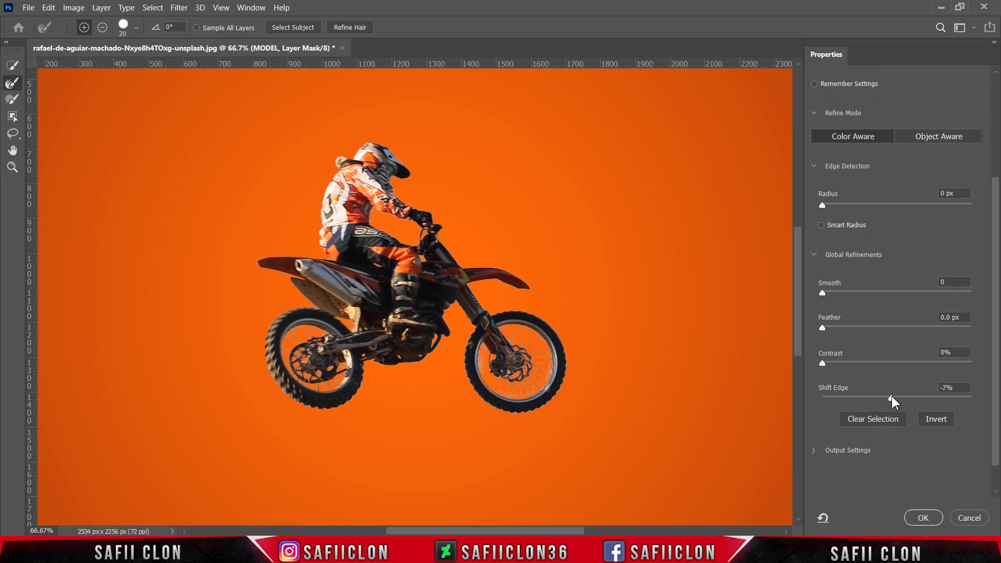
drag(893, 399, 889, 396)
drag(823, 363, 830, 363)
click(825, 329)
click(923, 518)
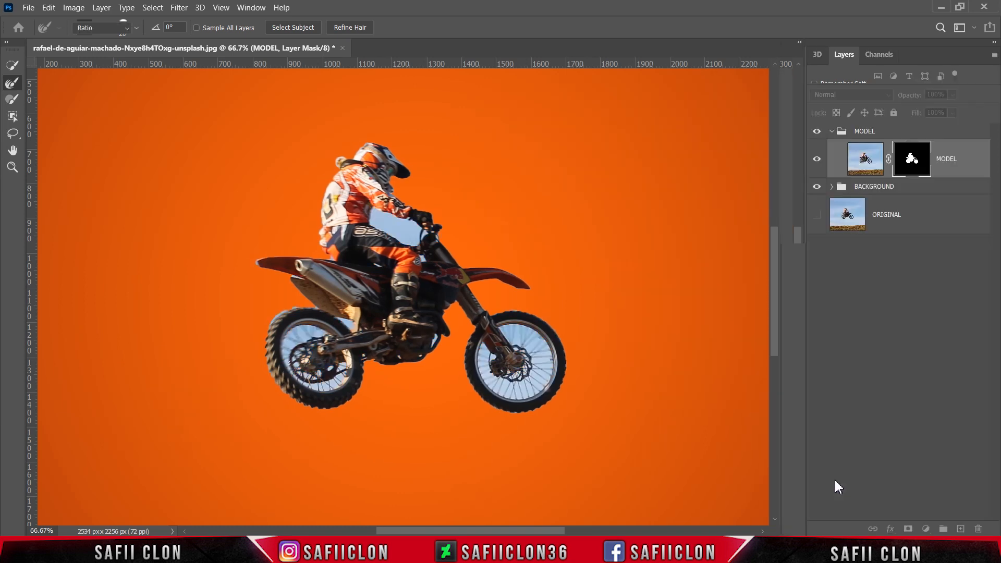
- Select the MODEL group and collapse it
key(c)
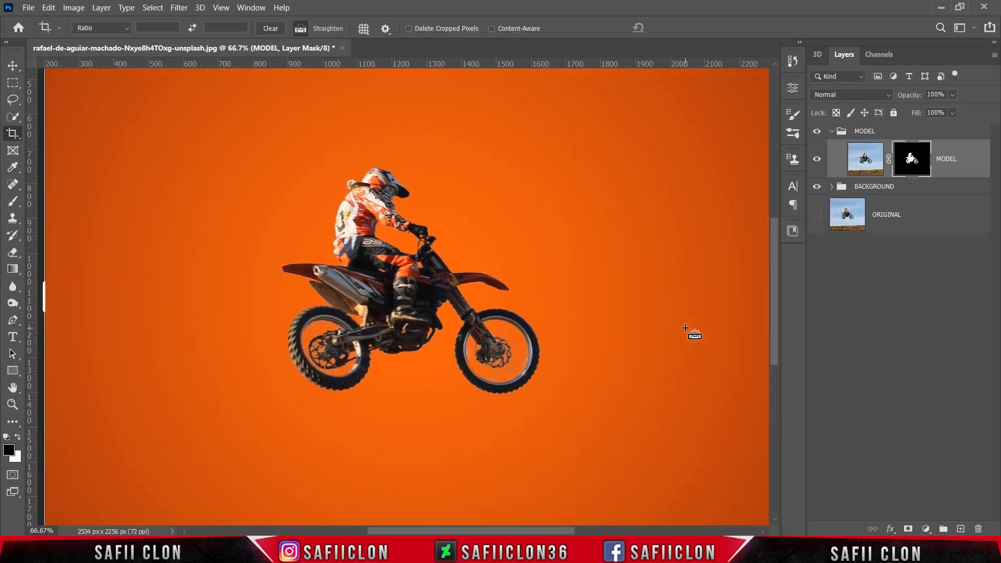
key(ctrl+minus)
key(ctrl+minus)
key(ctrl+minus)
key(ctrl+minus)
key(ctrl+plus)
key(ctrl+plus)
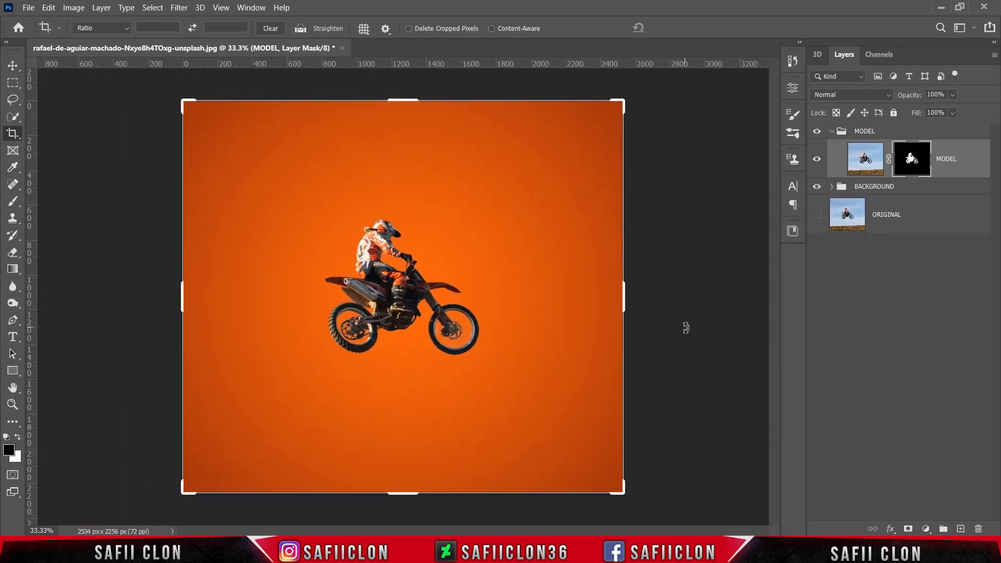
click(839, 134)
click(832, 132)
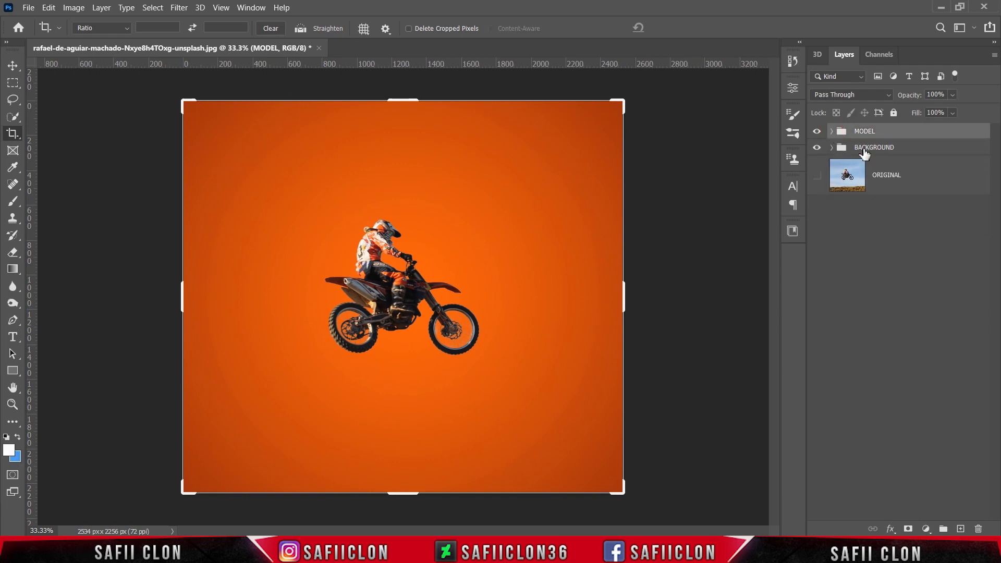
- Set up the Horizontal Type tool with the Akira Expanded font, Super Bold style and white (ffffff) text color
click(13, 337)
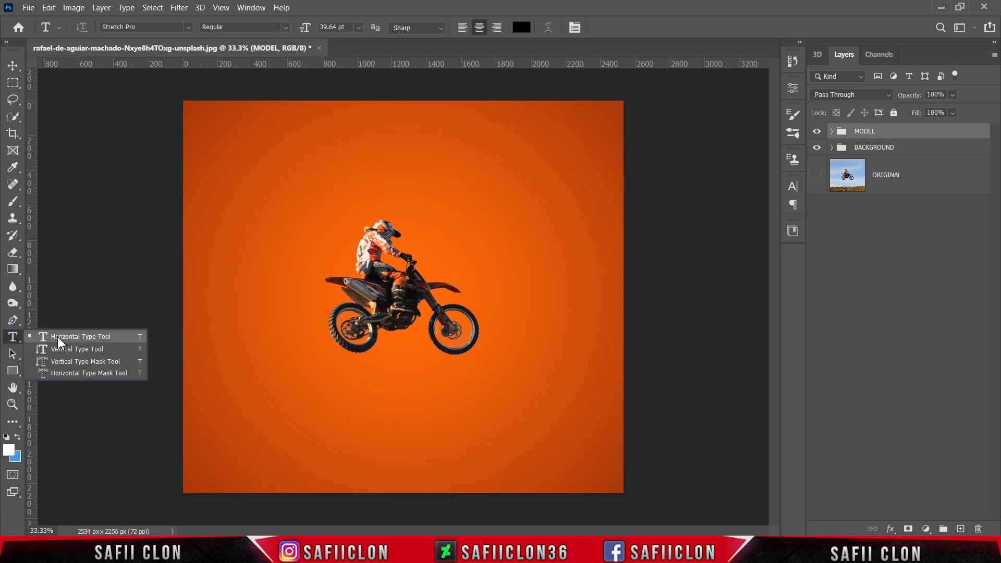
click(60, 338)
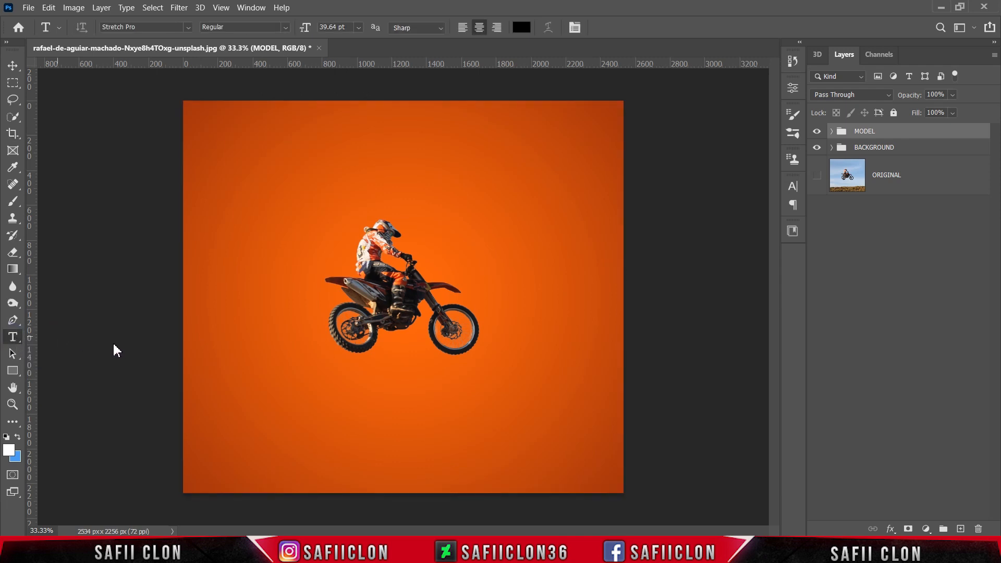
click(186, 27)
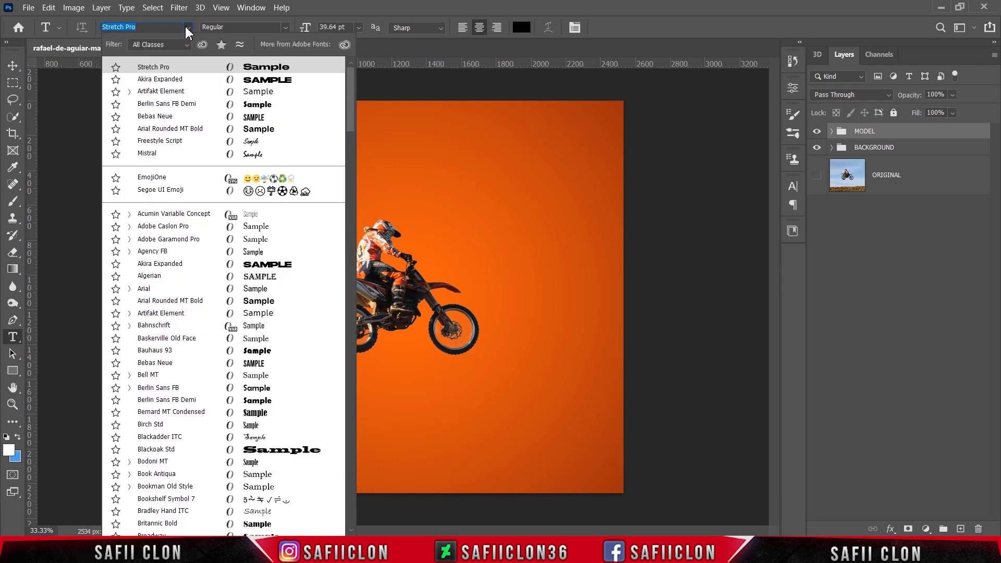
click(180, 80)
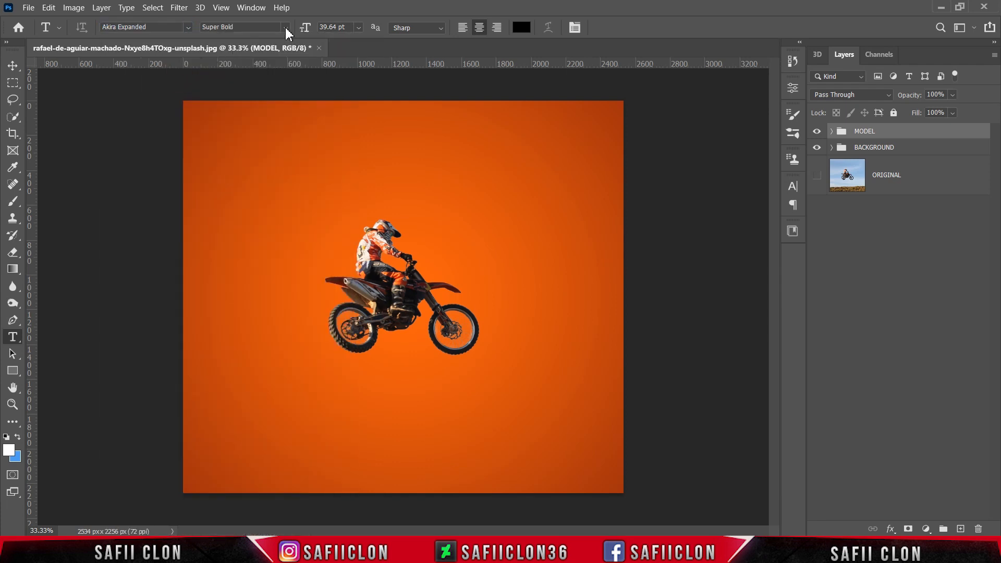
click(285, 27)
click(274, 42)
click(522, 28)
drag(735, 140, 645, 99)
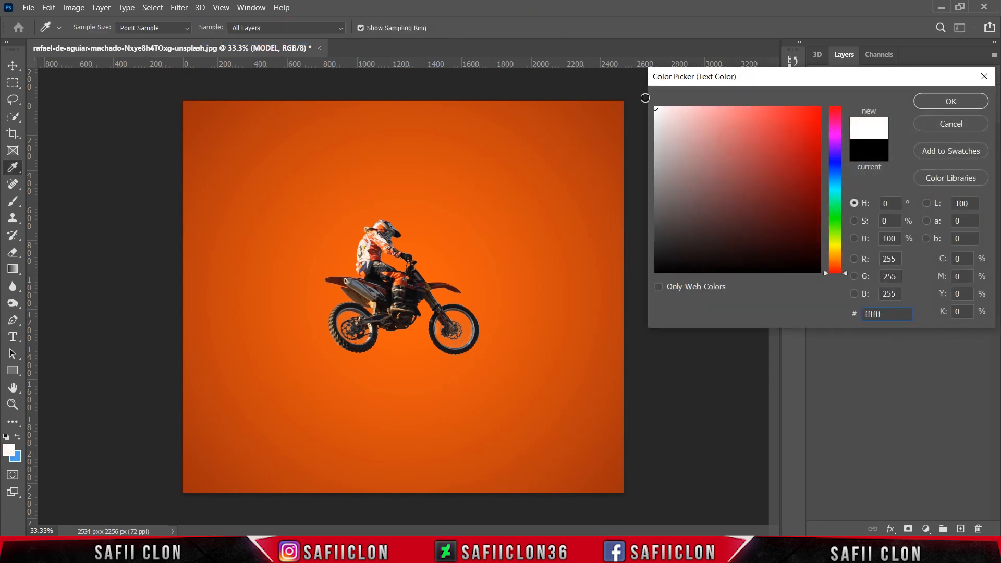
click(934, 101)
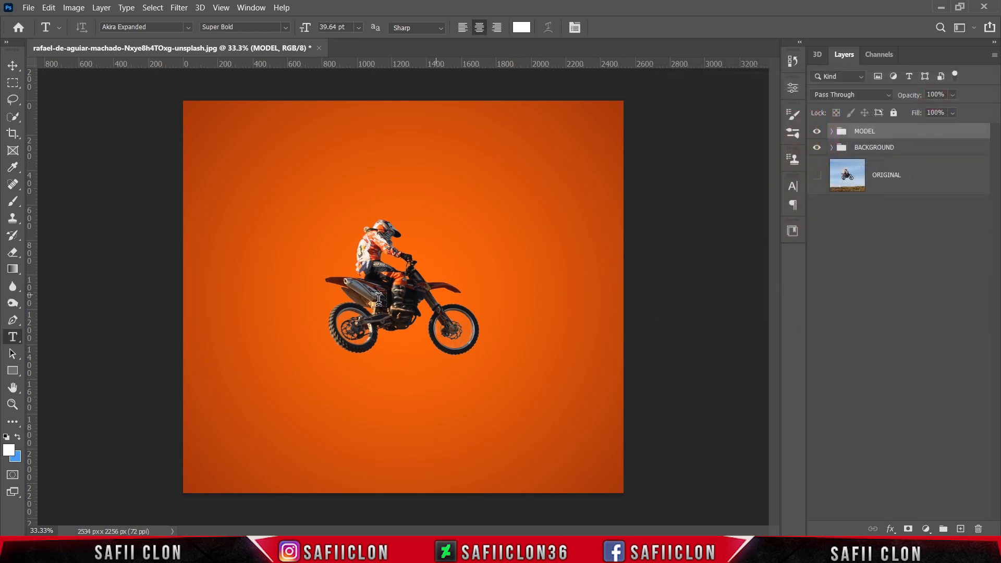
- Add a text layer beside the rider reading MOTO on one line and CROSS on the line below
click(261, 254)
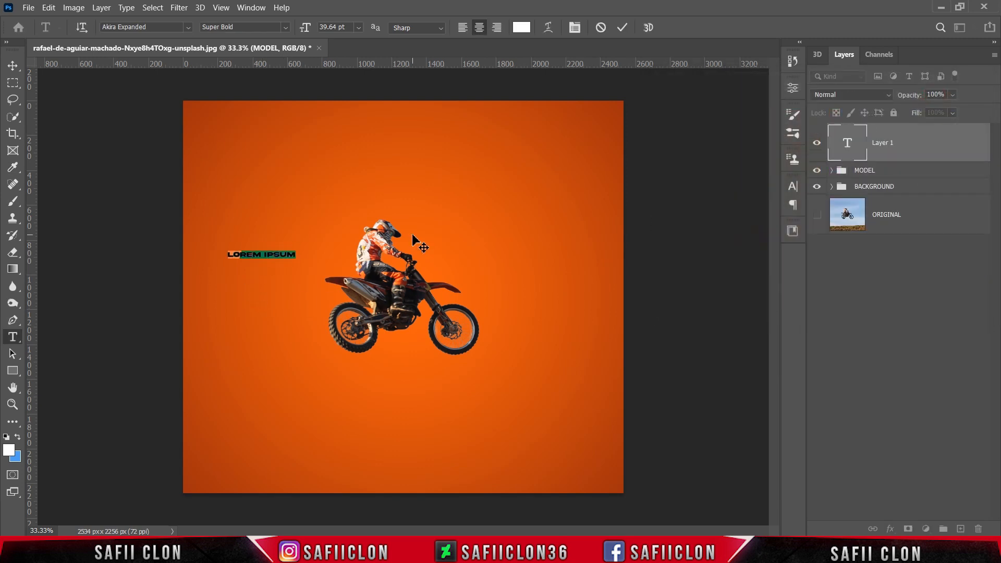
key(ctrl+plus)
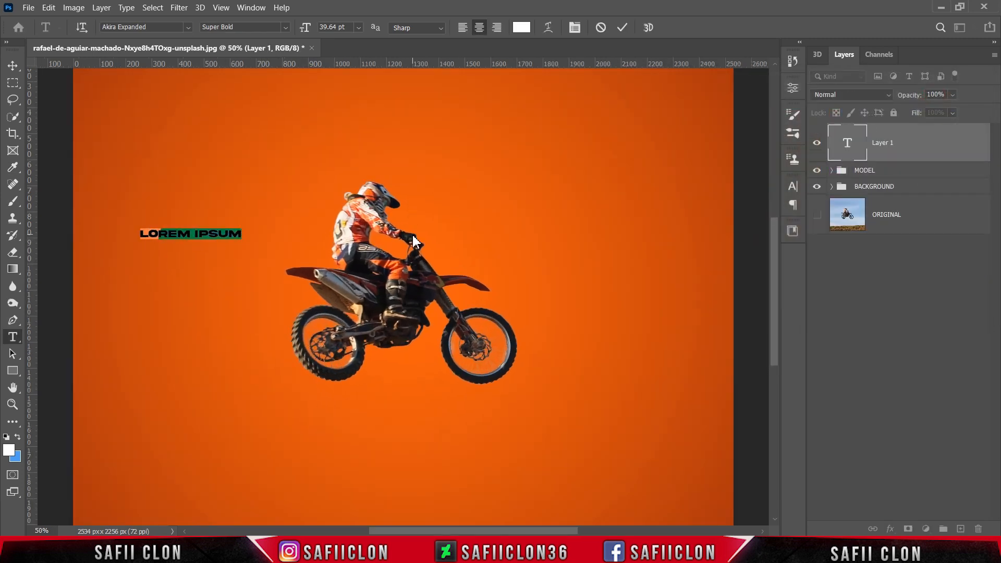
text(MOT)
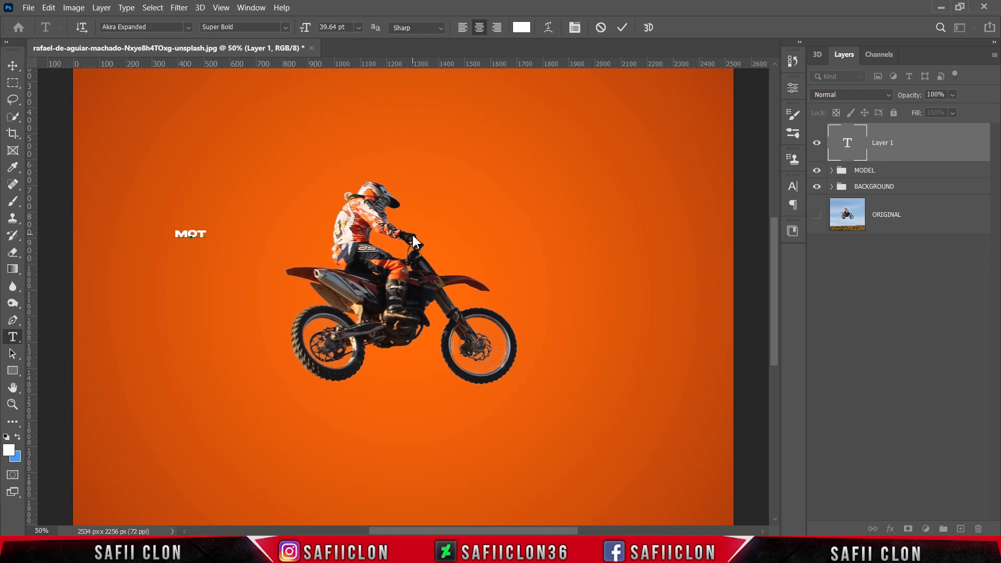
text(O )
text(CRO)
text(SS)
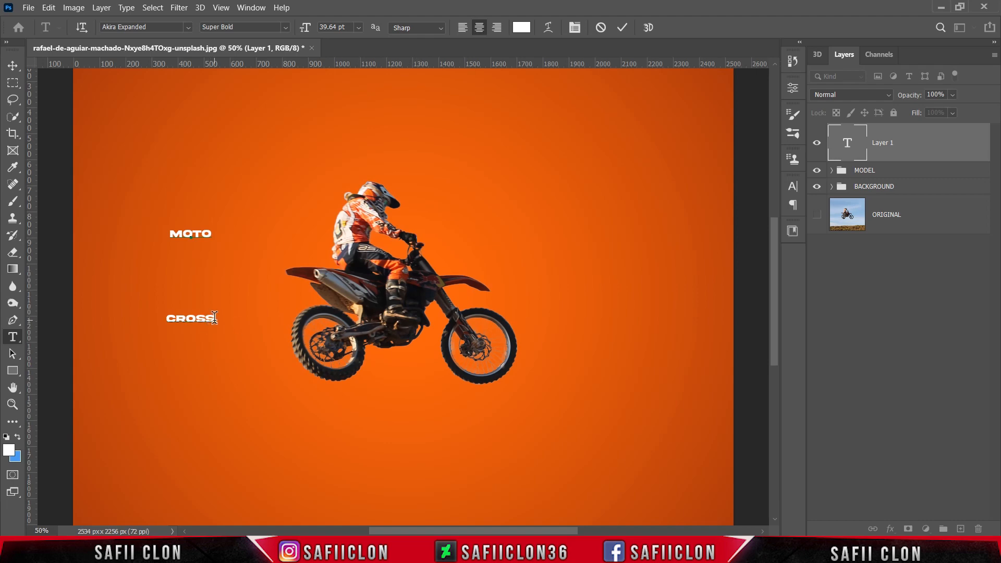
- Tighten the leading of the whole MOTO CROSS text to about 32 pt and commit the text
key(ctrl+a)
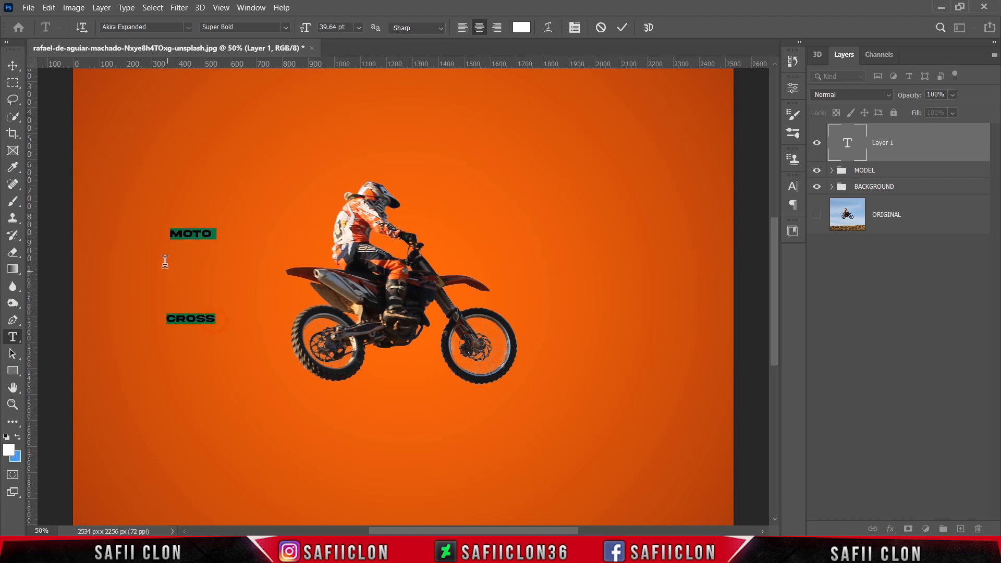
click(252, 8)
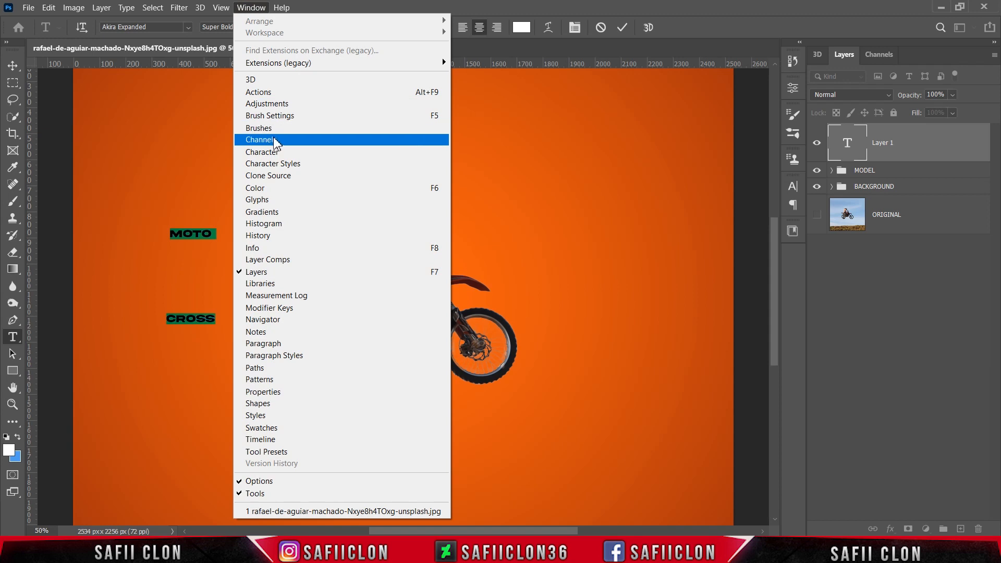
click(281, 152)
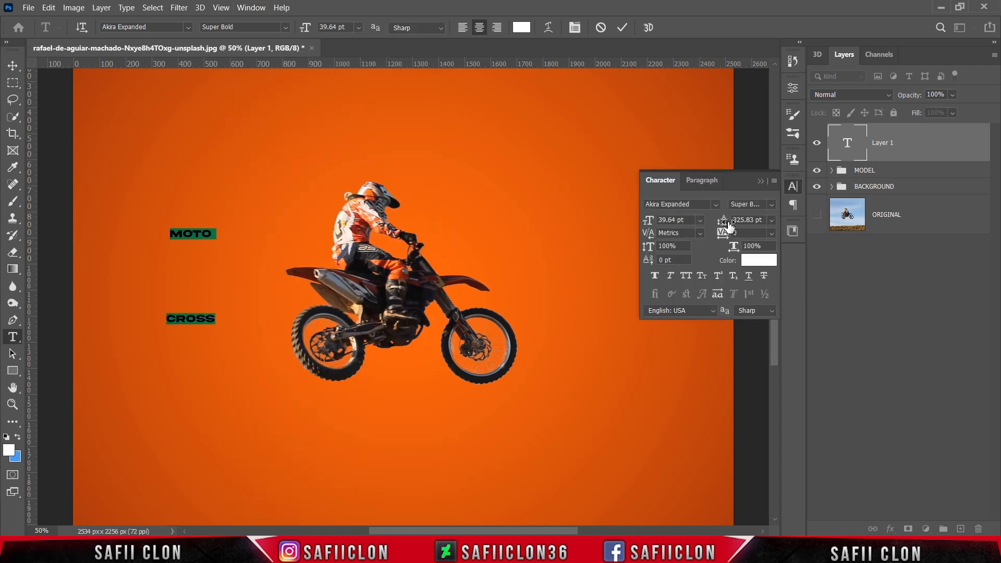
drag(729, 226, 537, 246)
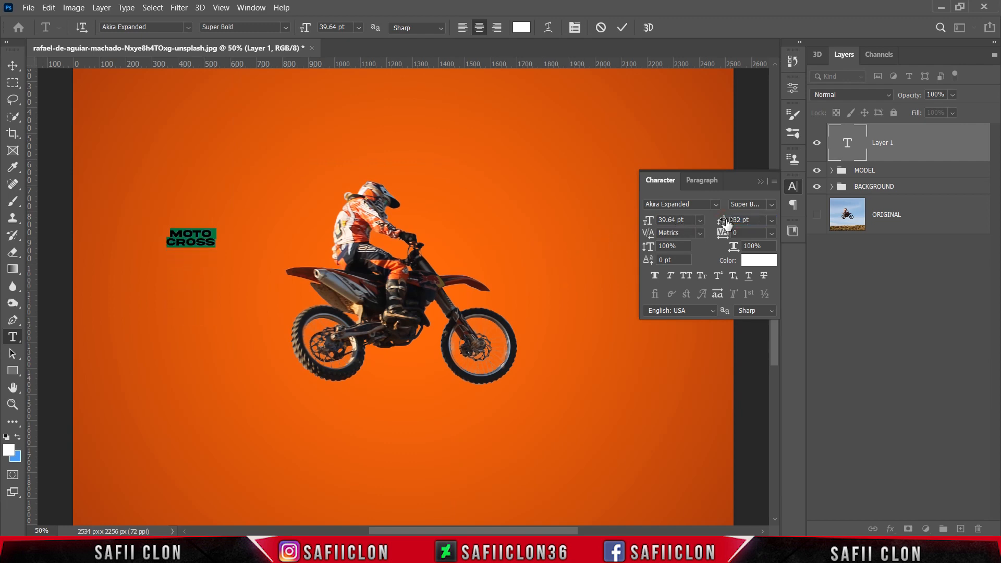
drag(725, 224, 726, 219)
drag(727, 212, 727, 212)
click(761, 181)
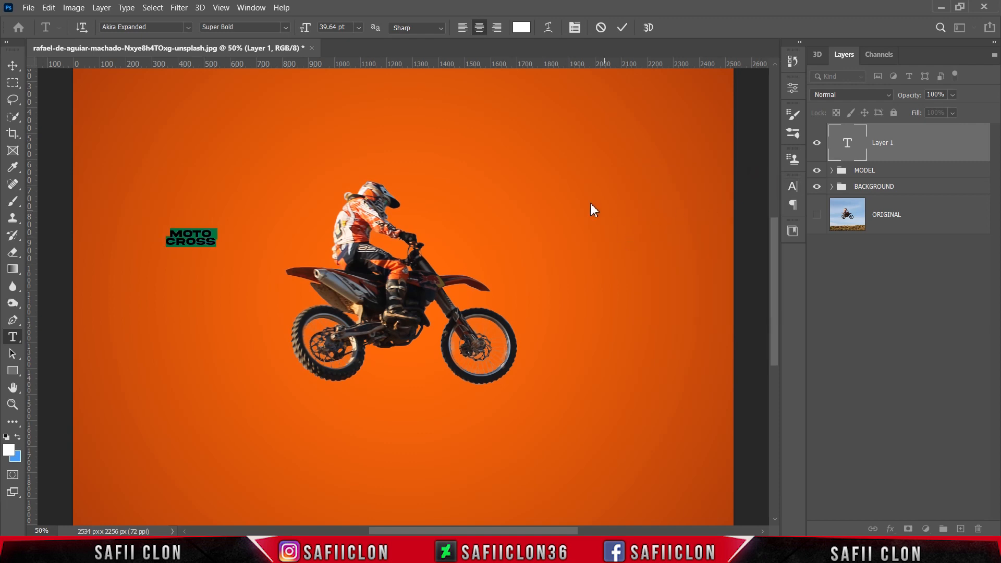
click(623, 28)
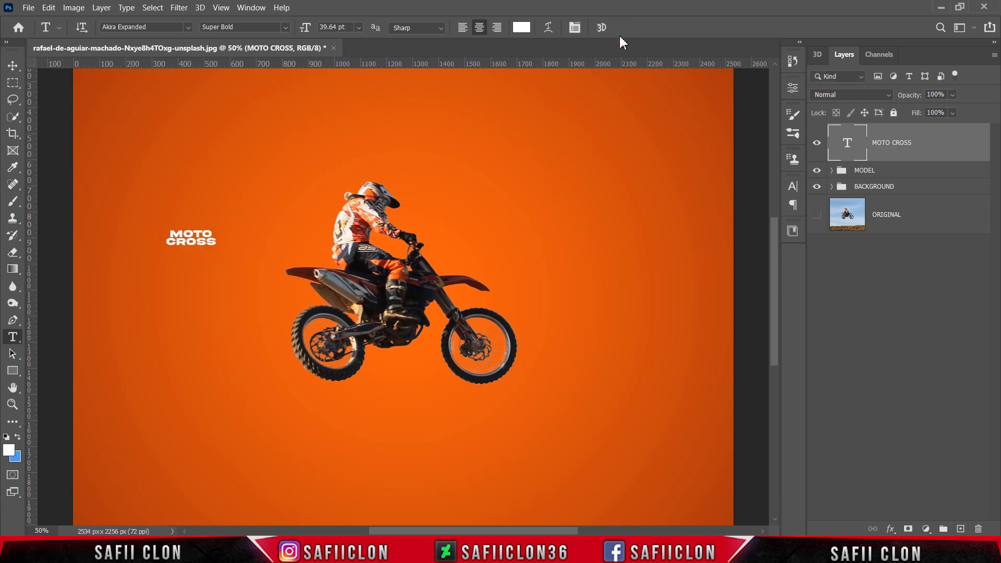
- Scale the MOTO CROSS text up to about 871% and position it centered over the rider
key(ctrl+t)
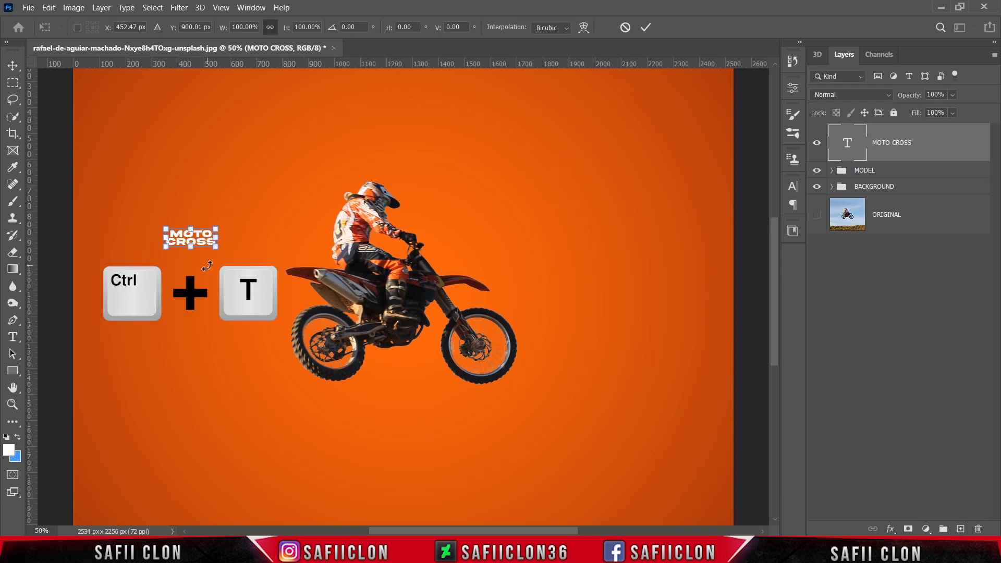
drag(218, 245, 431, 289)
drag(494, 229, 599, 191)
drag(442, 266, 444, 272)
drag(595, 197, 603, 193)
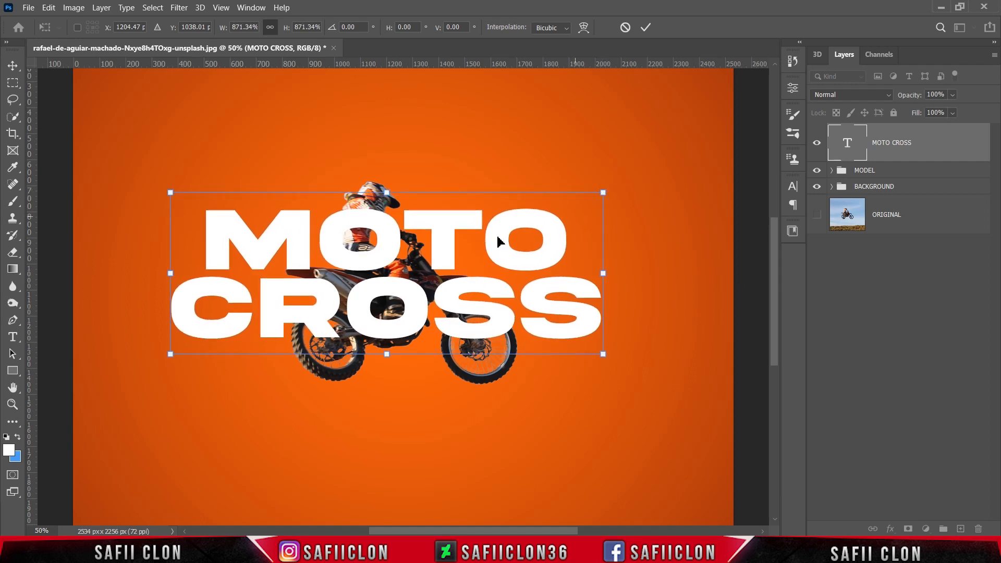
drag(436, 262, 429, 268)
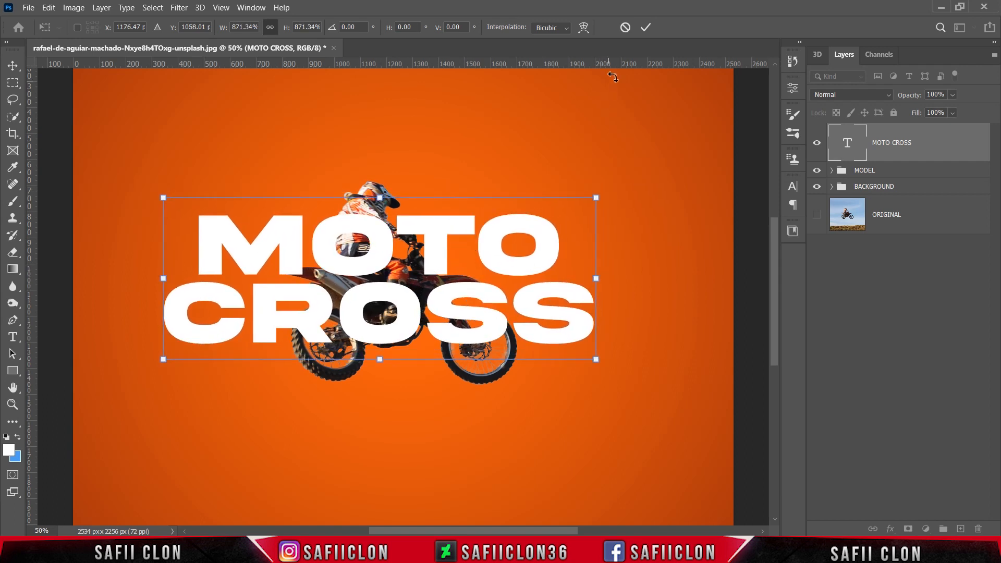
click(648, 26)
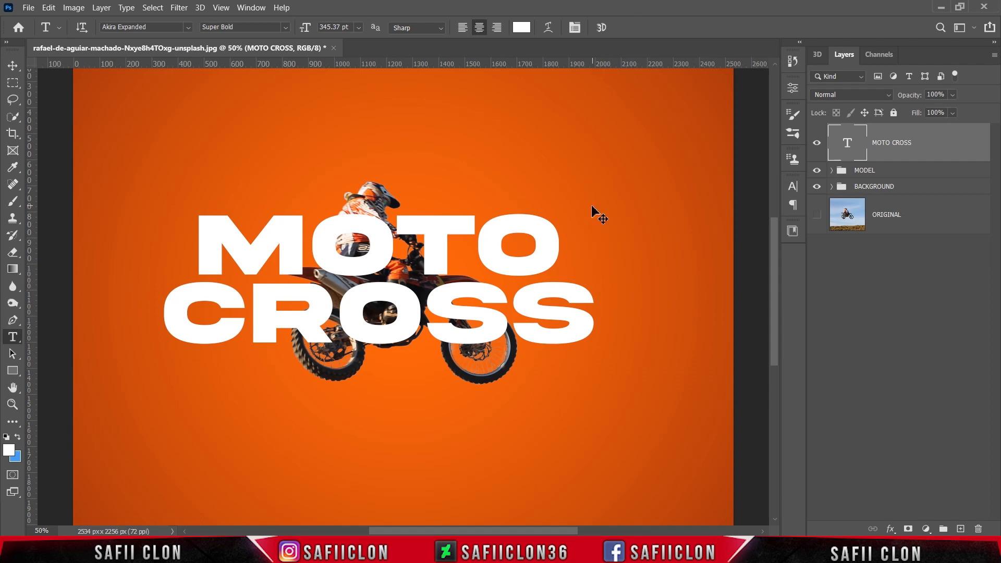
- Place a hidden duplicate of the MOTO CROSS text layer between the MODEL and BACKGROUND groups
key(ctrl+minus)
key(ctrl+plus)
right_click(945, 142)
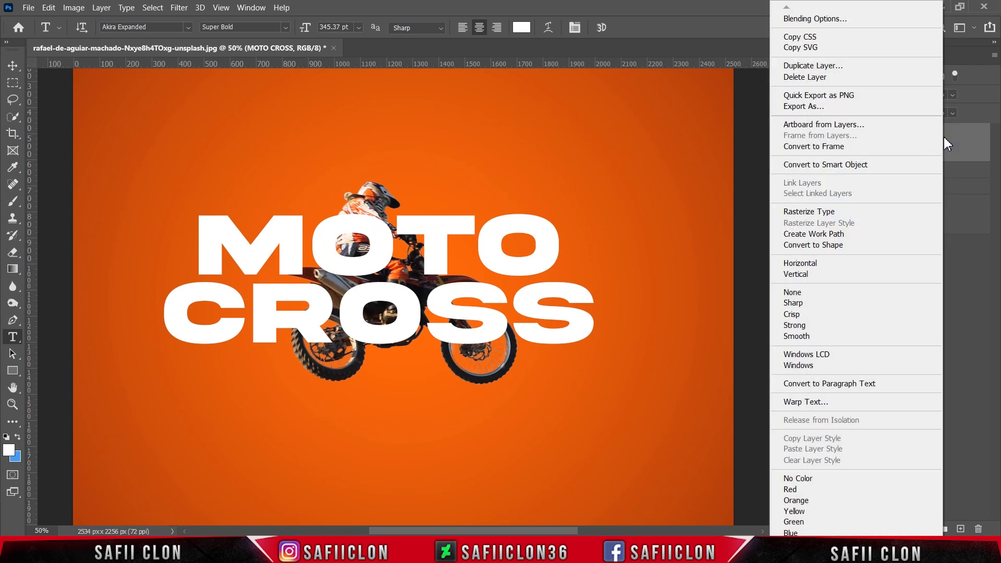
click(812, 67)
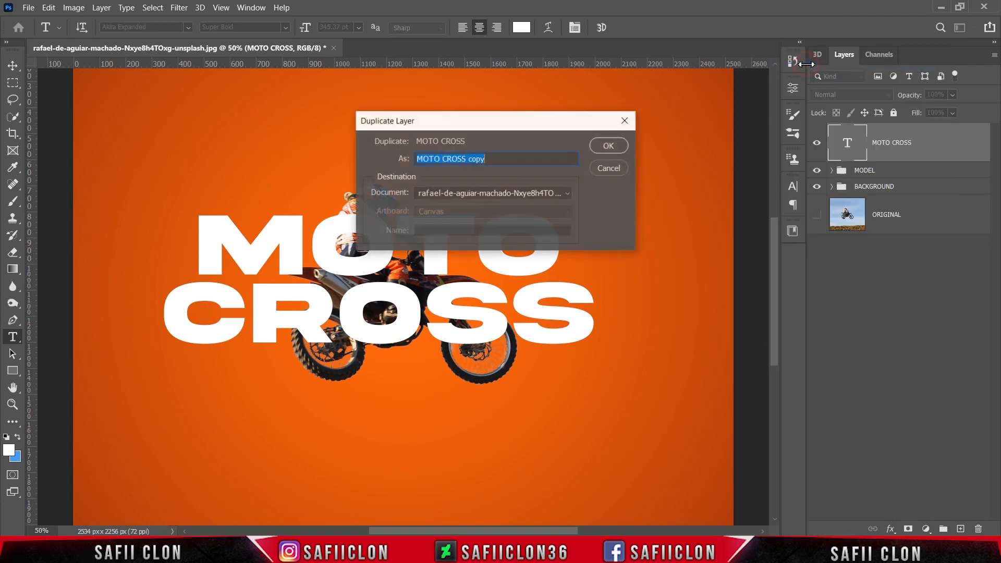
click(608, 147)
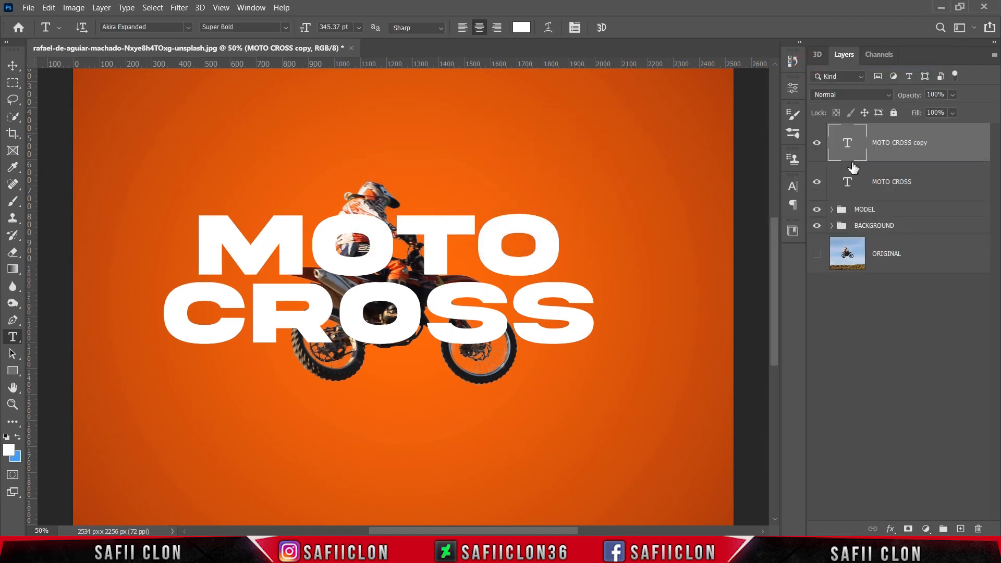
drag(932, 141, 924, 222)
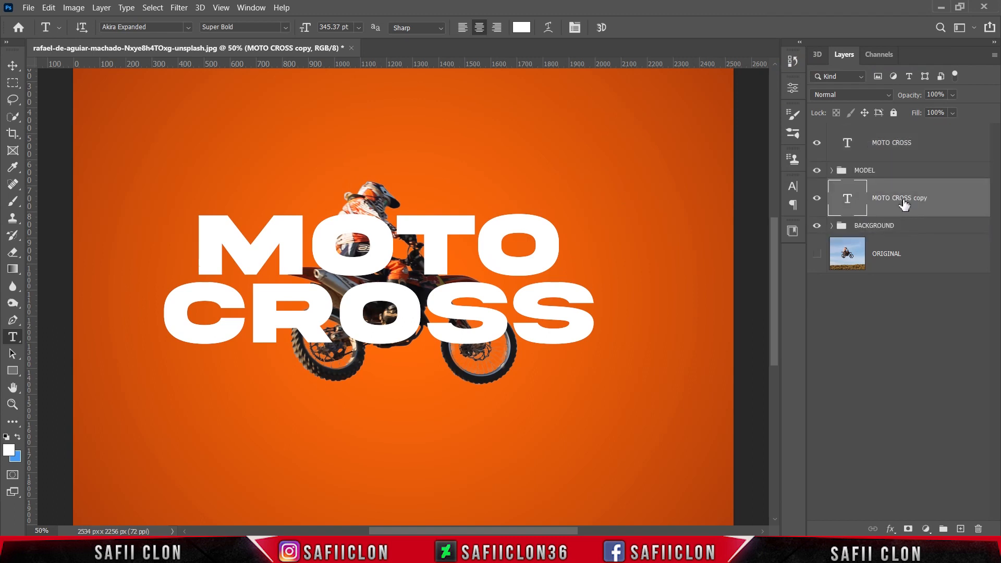
click(819, 200)
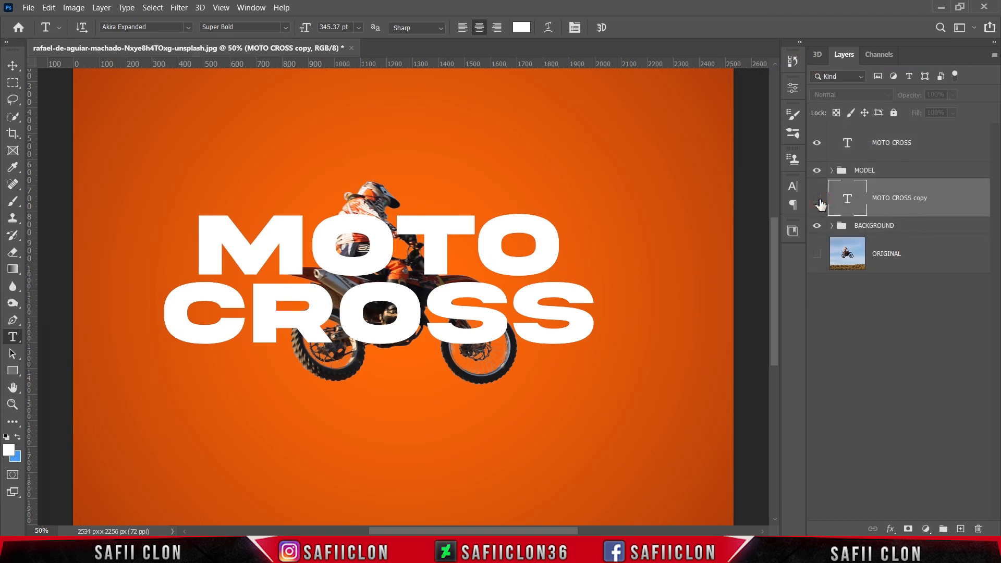
- Set the fill of the original MOTO CROSS text layer above the MODEL group to 0%
click(932, 148)
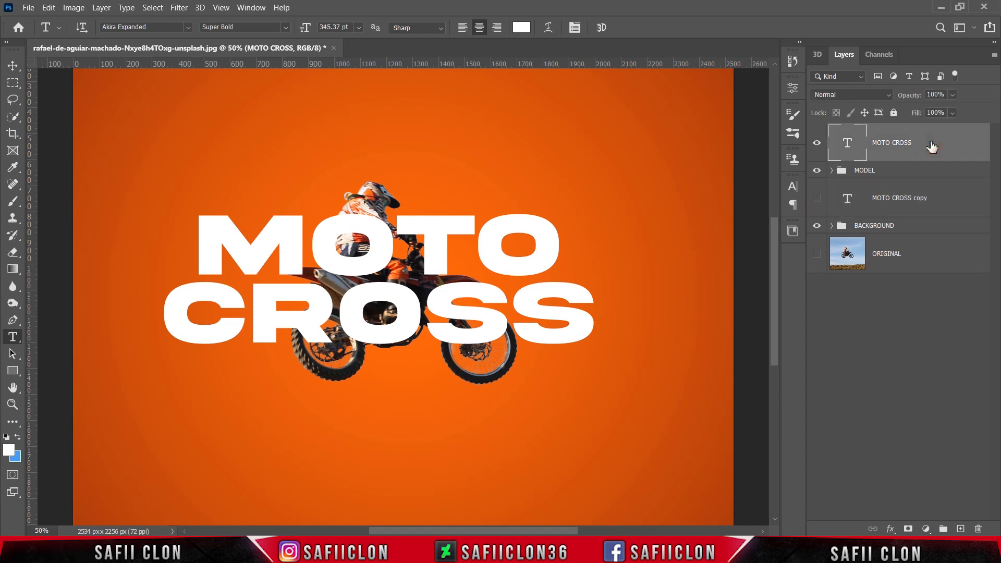
click(953, 114)
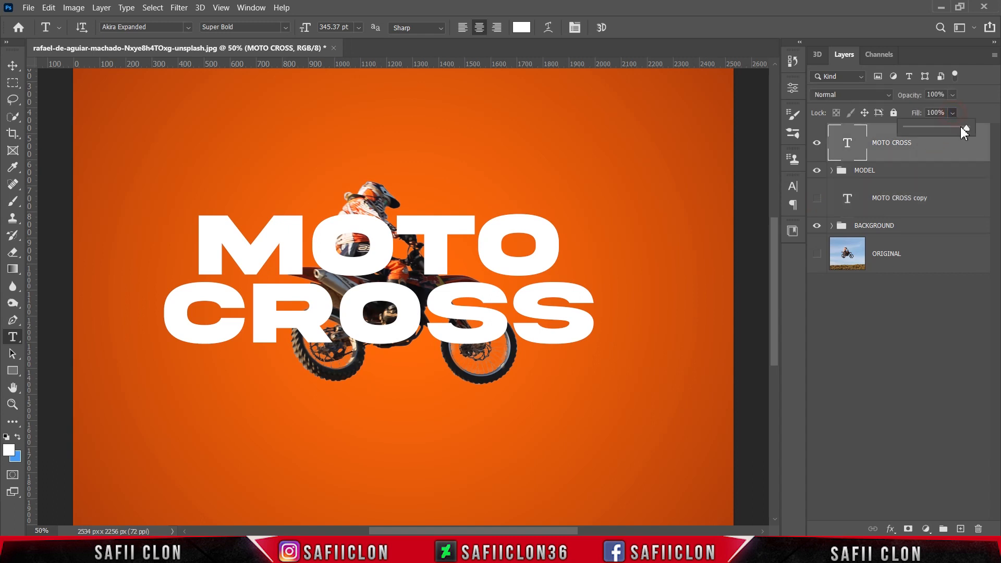
drag(908, 129, 906, 129)
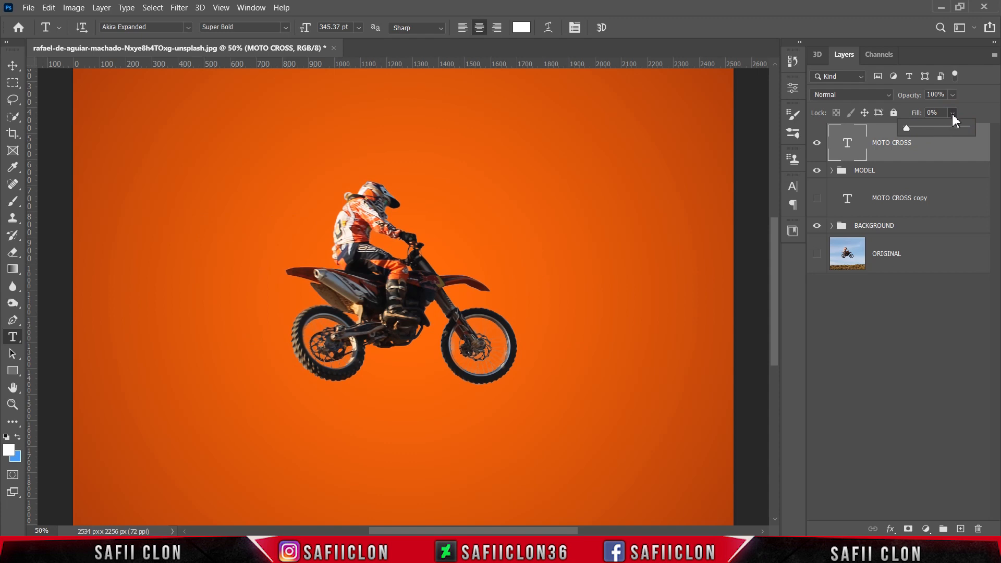
click(954, 112)
- Add a white 10 px inside Stroke effect to the MOTO CROSS text layer above the MODEL group
right_click(934, 141)
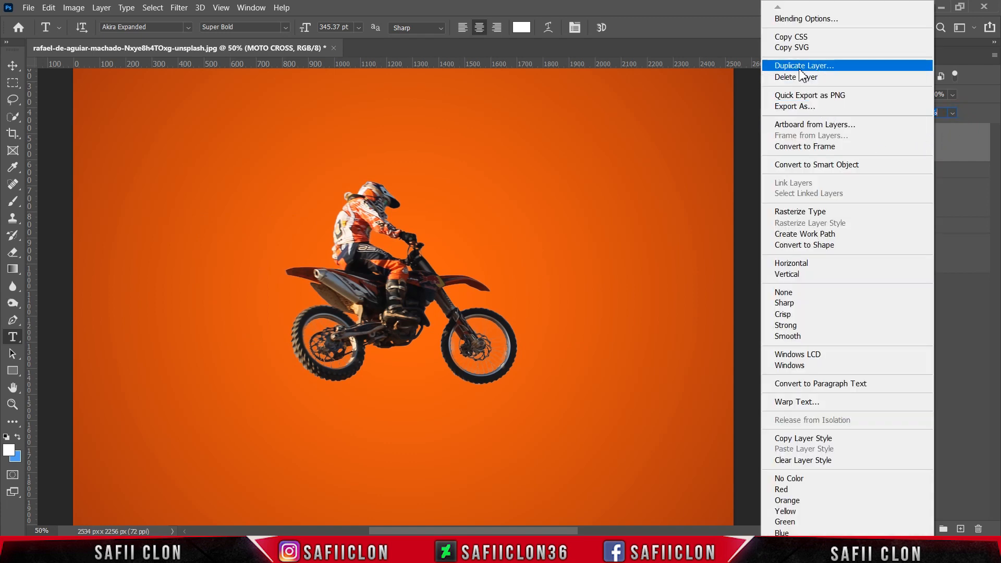
click(800, 19)
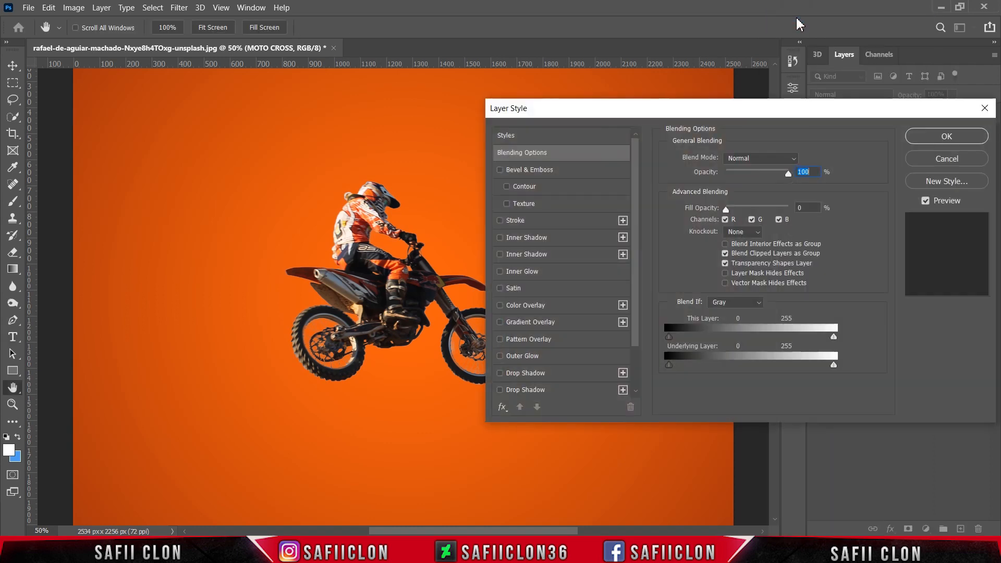
click(543, 222)
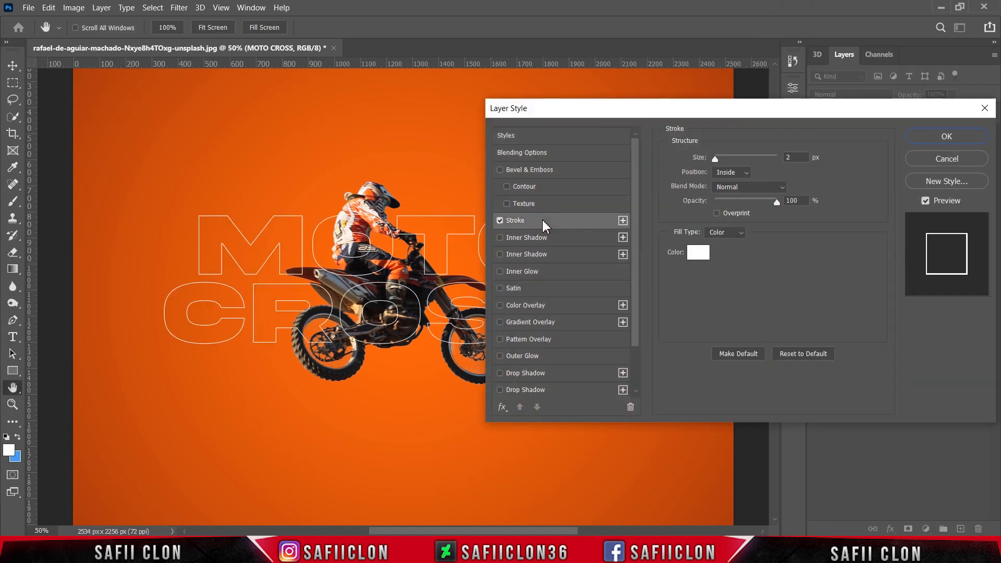
click(744, 173)
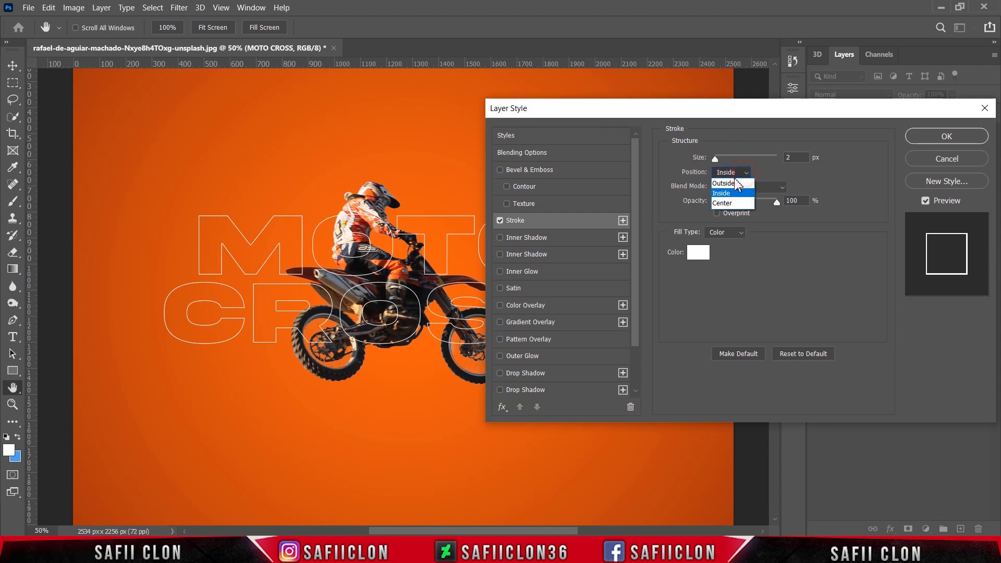
click(730, 193)
drag(717, 159, 721, 159)
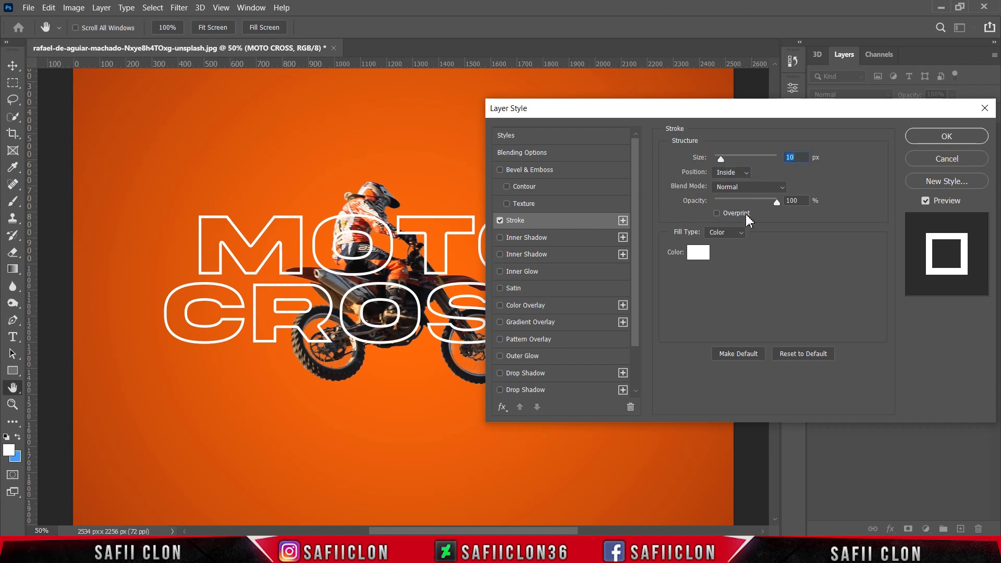
click(698, 253)
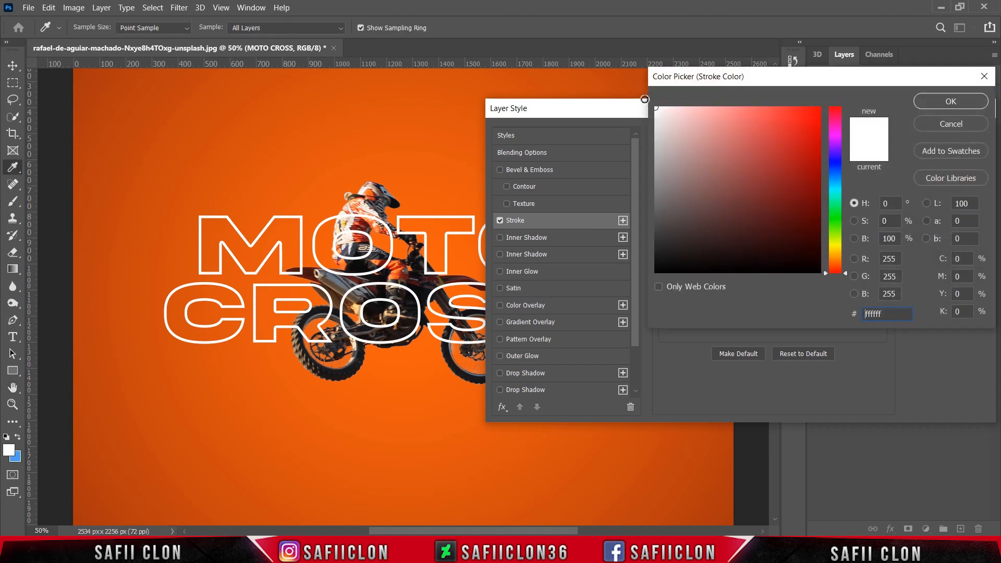
click(949, 105)
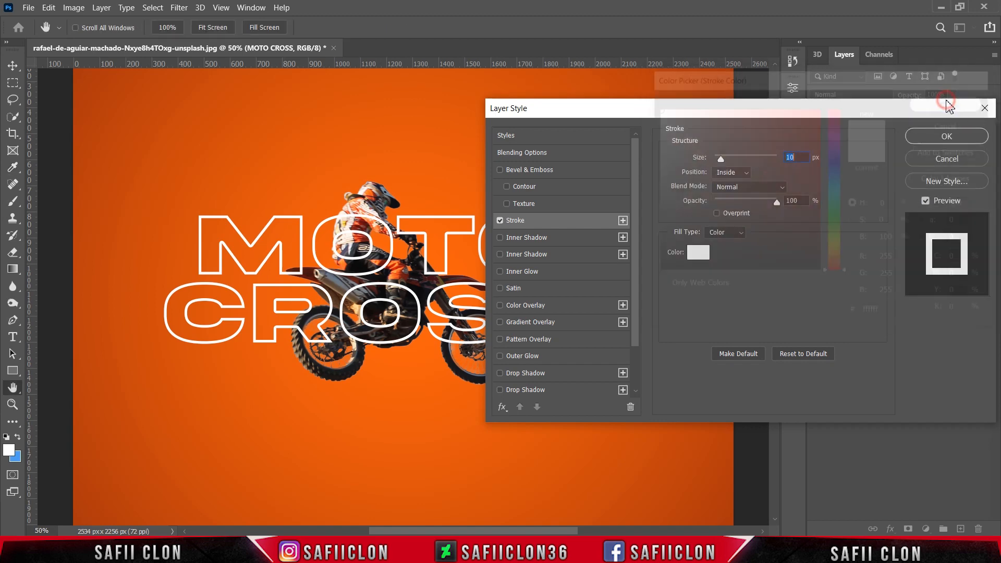
click(959, 137)
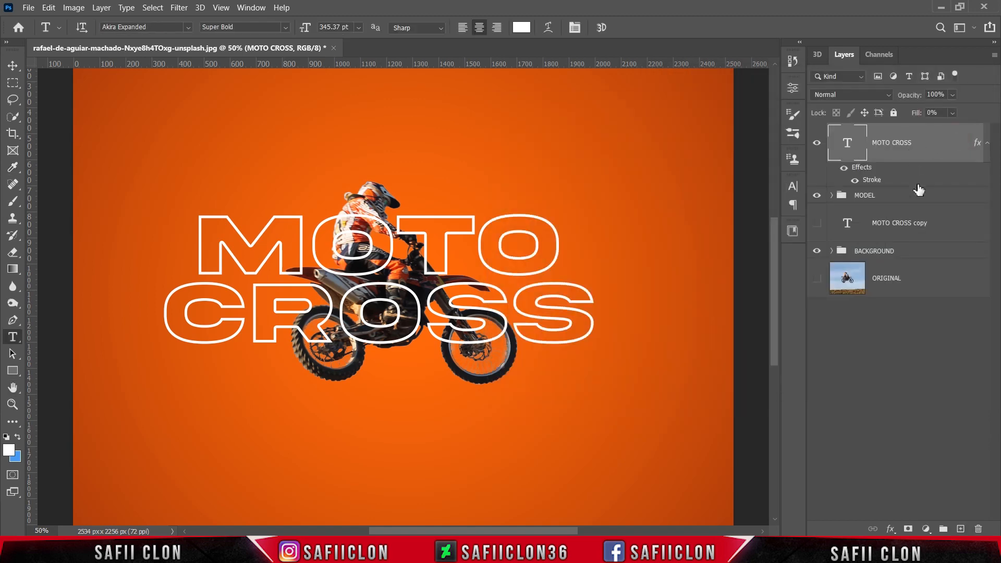
- Make the MOTO CROSS copy layer behind the rider visible
click(908, 226)
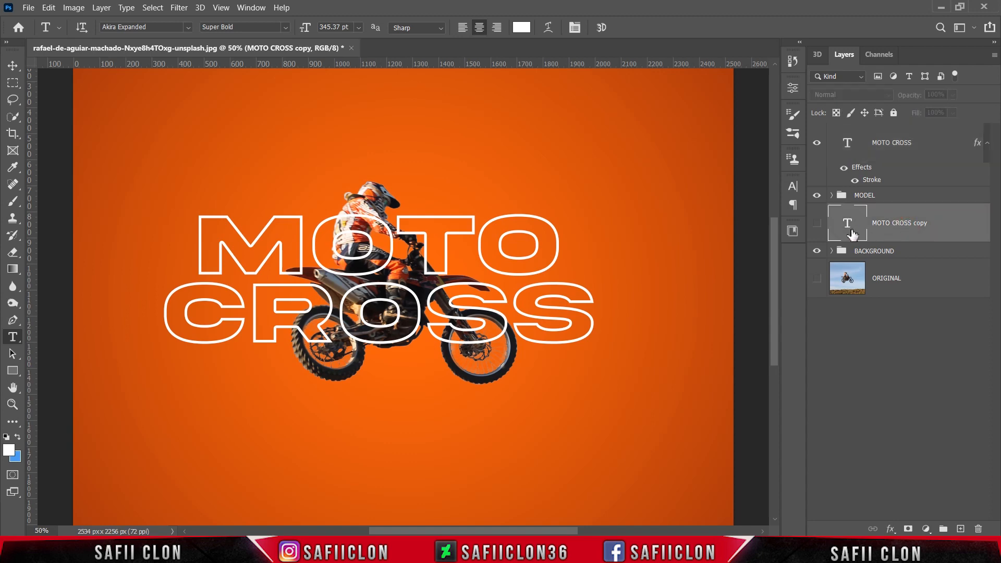
click(817, 224)
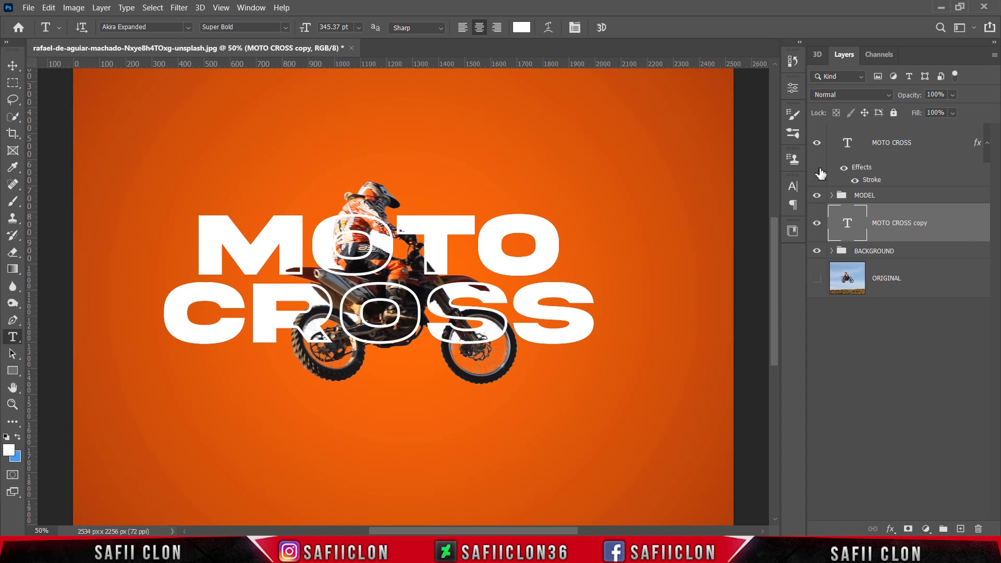
- Compare the artwork with the outlined MOTO CROSS layer hidden and shown, and examine where the text overlaps the rider
click(818, 143)
click(817, 143)
click(817, 143)
click(817, 142)
key(ctrl+plus)
key(ctrl+plus)
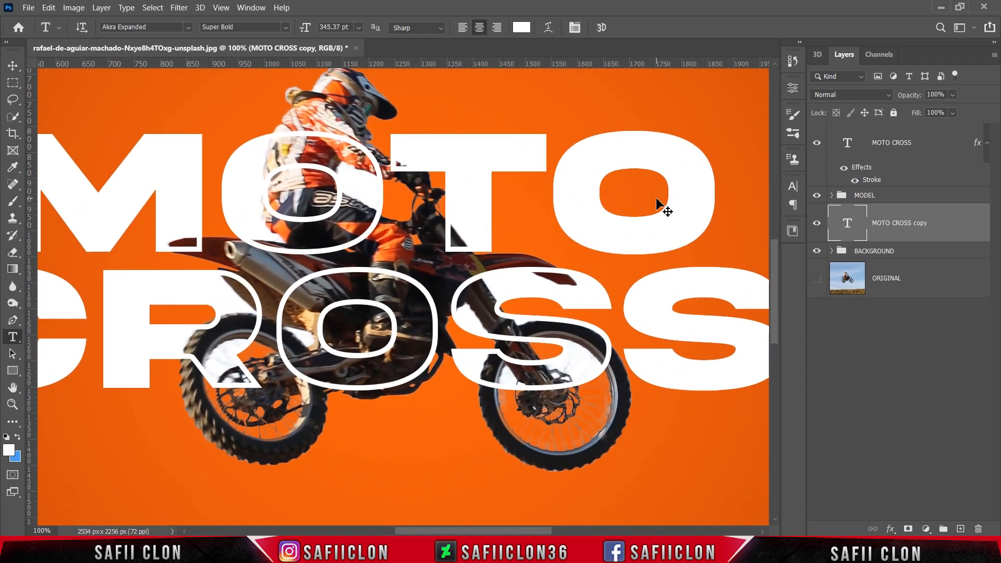
key(ctrl+minus)
key(ctrl+minus)
key(ctrl+minus)
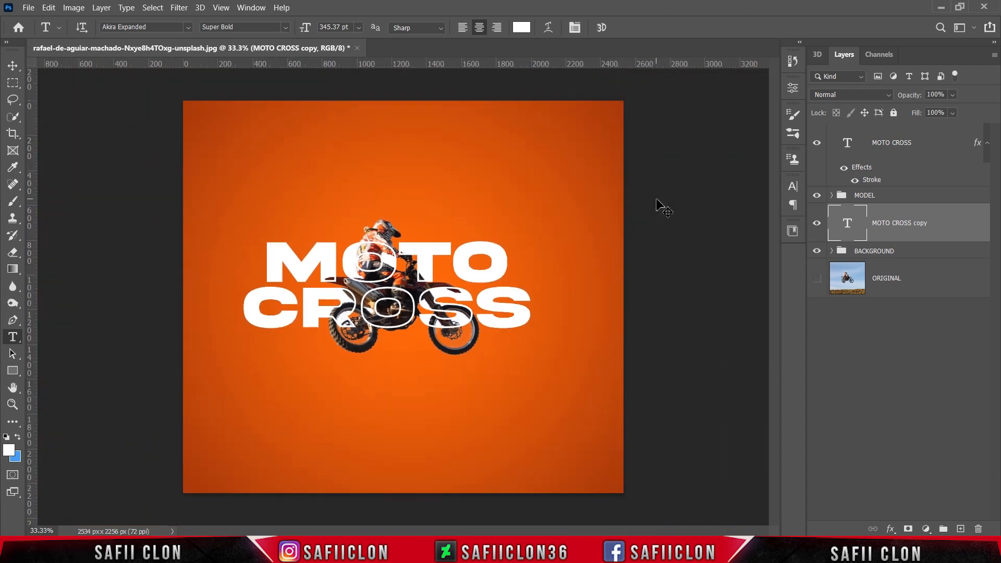
key(ctrl+plus)
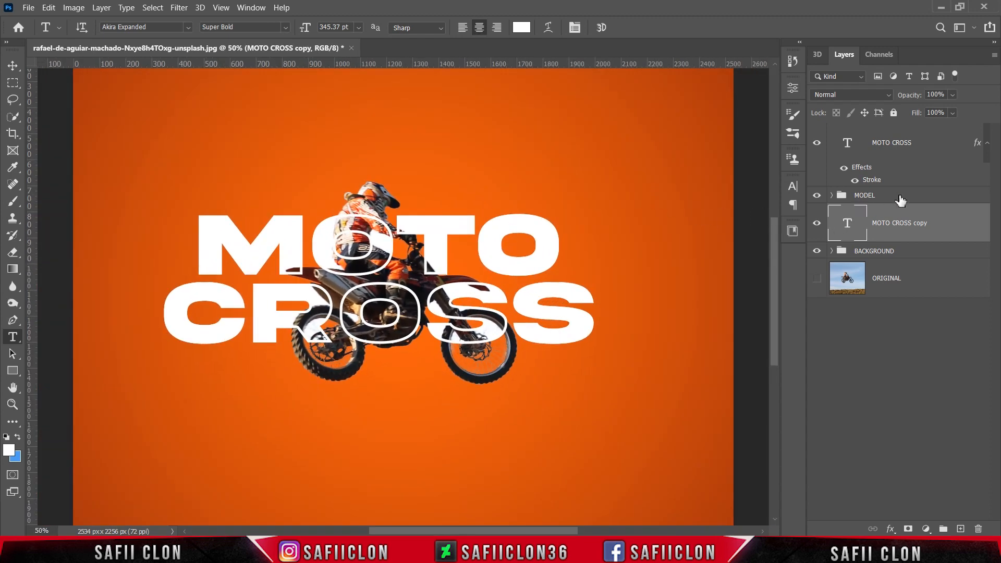
- Duplicate the MODEL layer as MODEL copy and place the duplicate between the MOTO CROSS copy layer and the BACKGROUND group
click(835, 198)
click(832, 197)
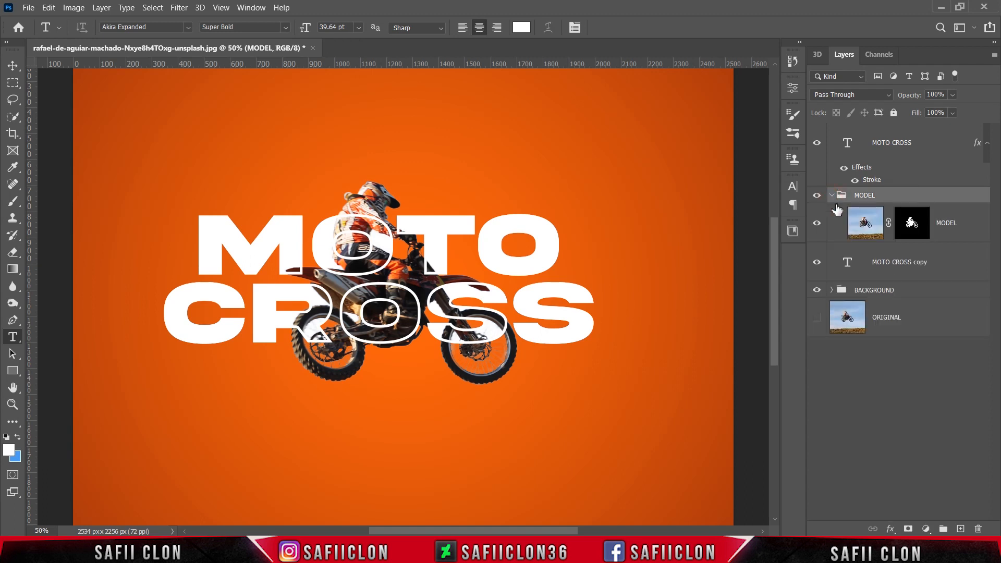
click(964, 229)
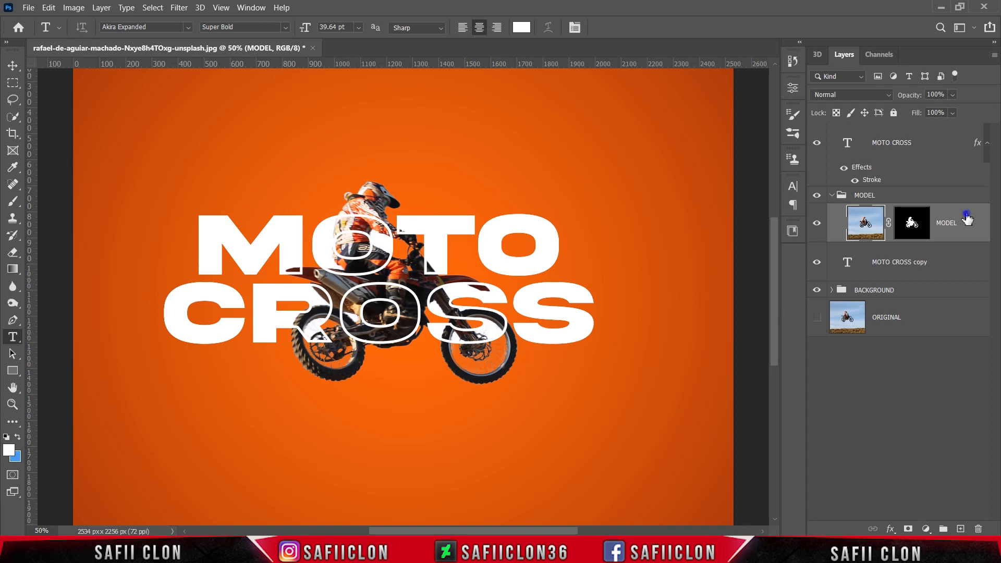
right_click(967, 219)
click(831, 59)
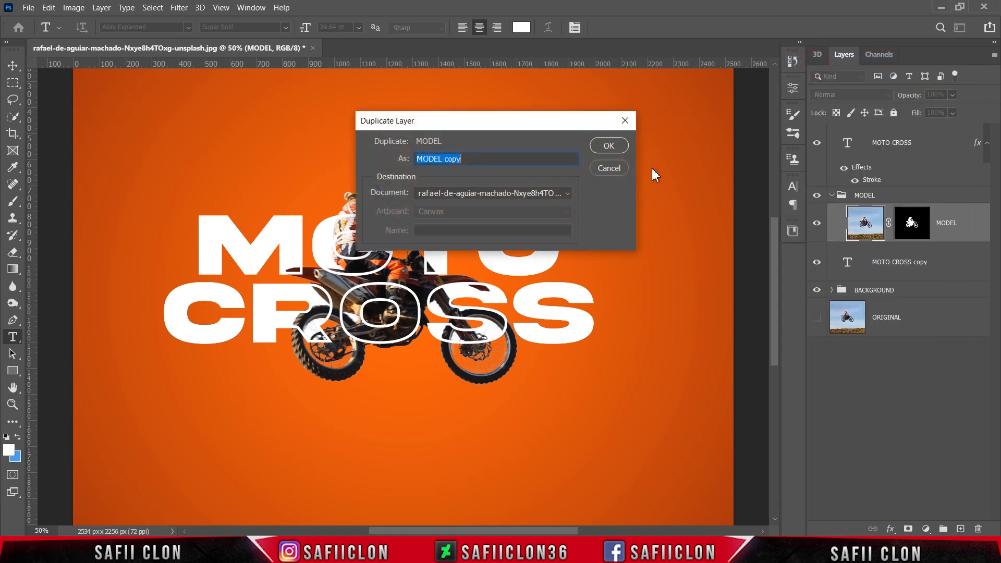
click(609, 146)
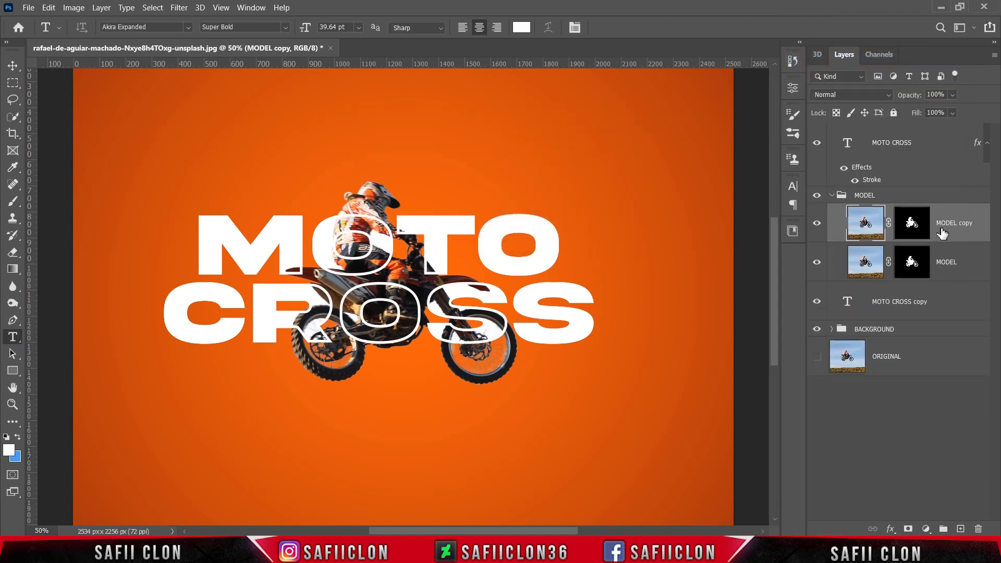
drag(945, 218, 943, 315)
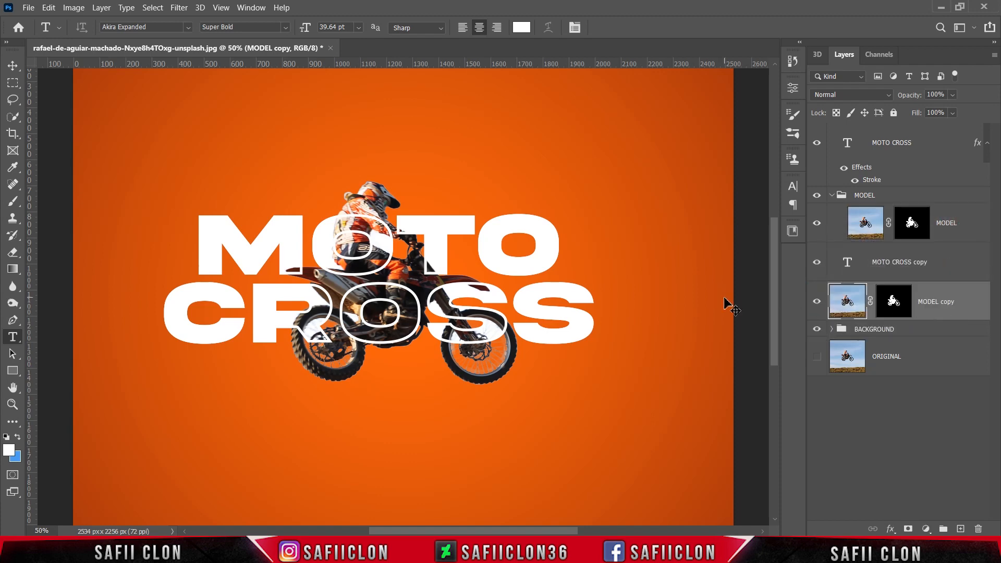
- Apply the layer mask of the MODEL copy layer
key(ctrl+minus)
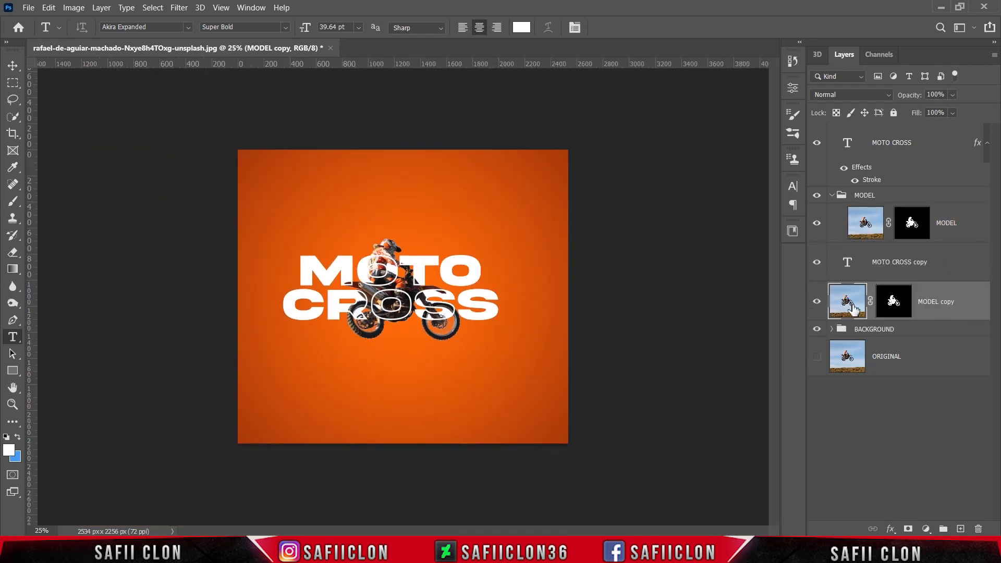
click(894, 303)
right_click(892, 300)
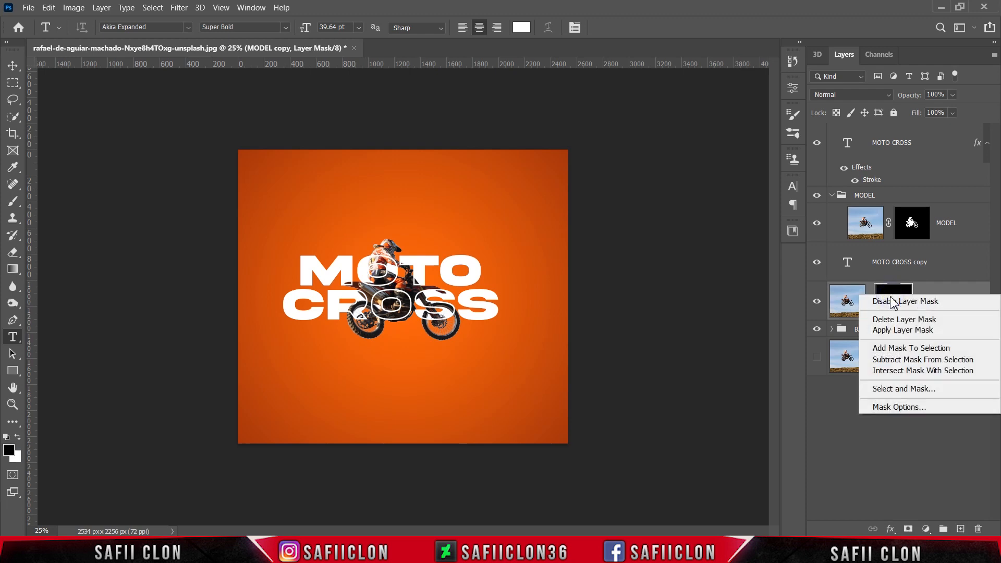
click(889, 330)
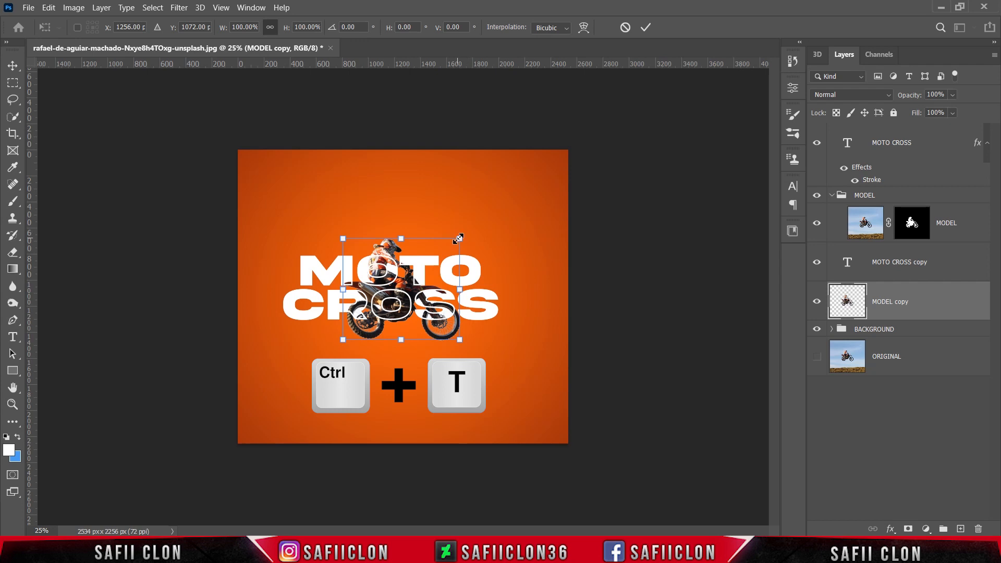
- Enlarge the MODEL copy rider to nearly the full canvas height and position it partly beyond the canvas's left edge
drag(458, 238, 564, 150)
drag(498, 277, 401, 263)
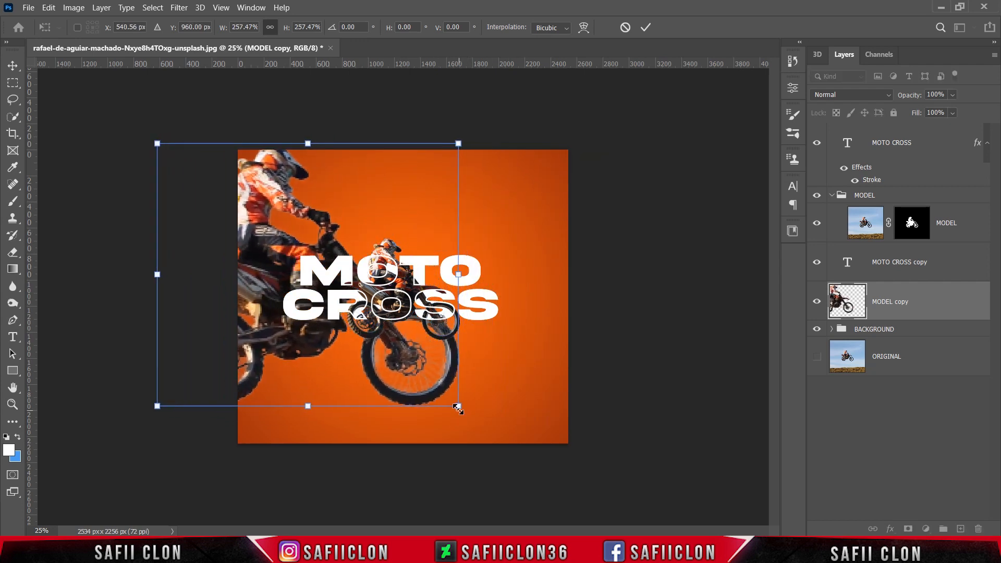
drag(459, 409, 472, 416)
mouse_move(398, 346)
mouse_down()
mouse_move(409, 367)
mouse_move(410, 359)
mouse_up()
click(648, 30)
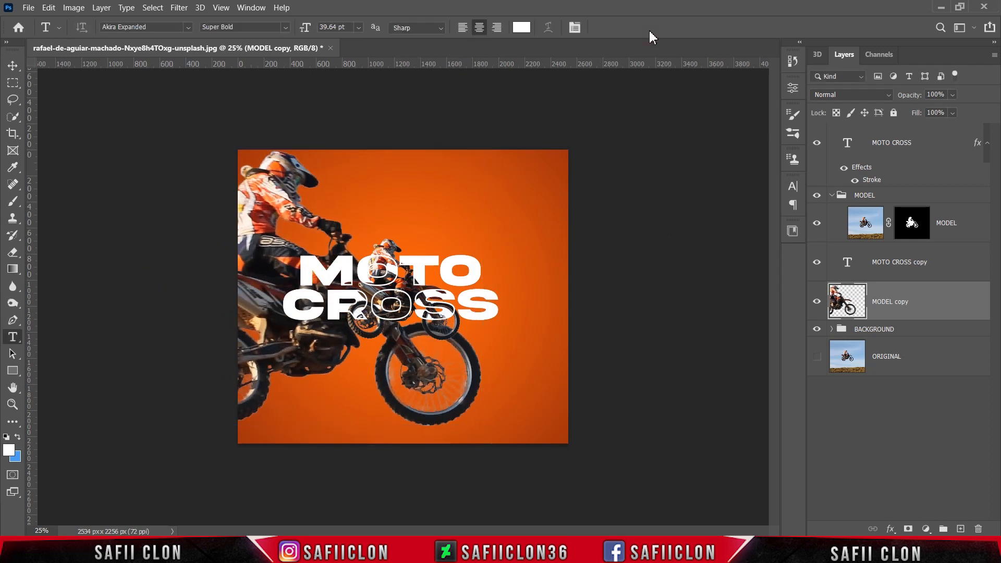
- Lower the fill of the enlarged MODEL copy layer to 21%
click(952, 113)
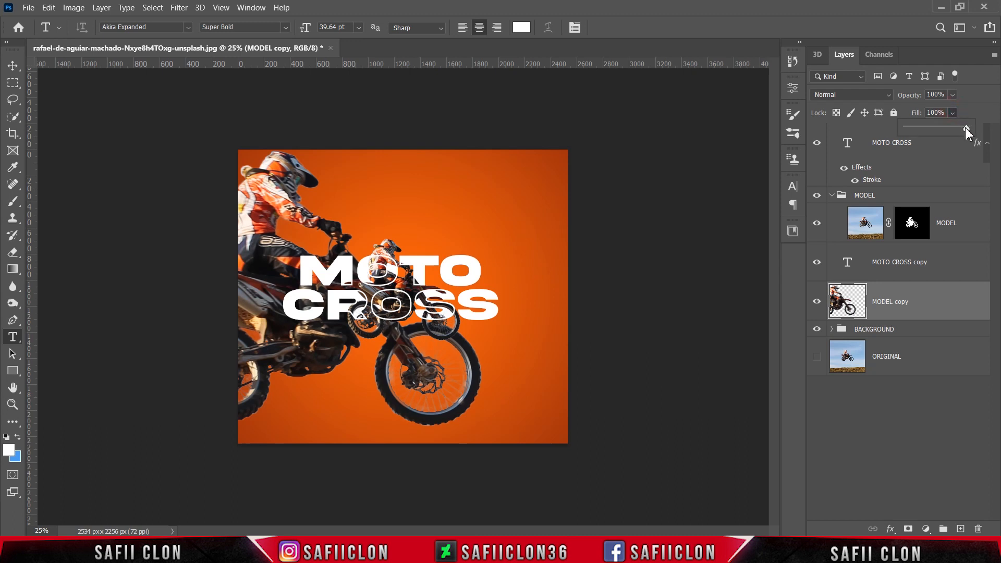
drag(949, 127, 922, 127)
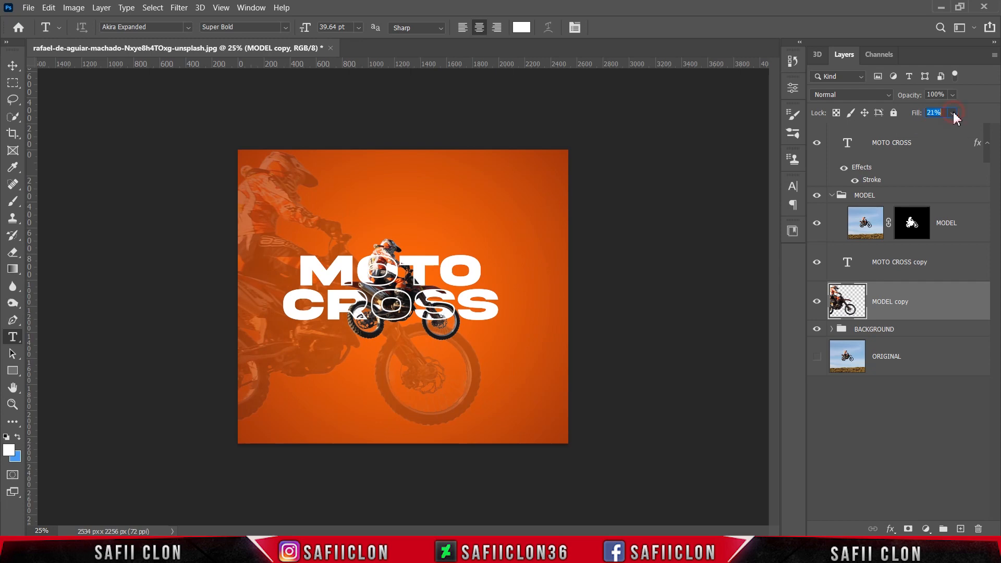
- Duplicate the faded MODEL copy layer as MODEL copy 2 and flip the duplicate horizontally
right_click(930, 302)
click(788, 60)
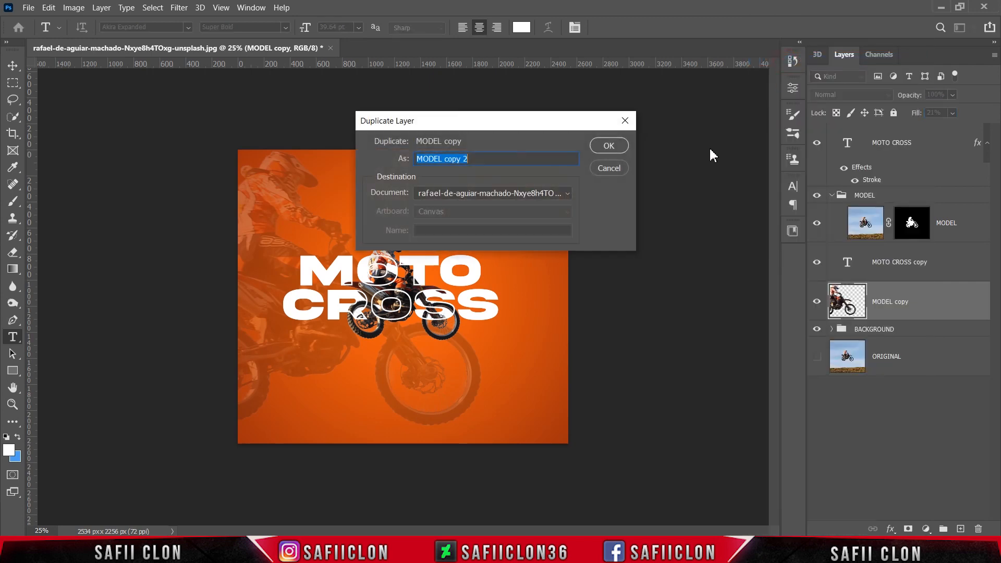
click(610, 148)
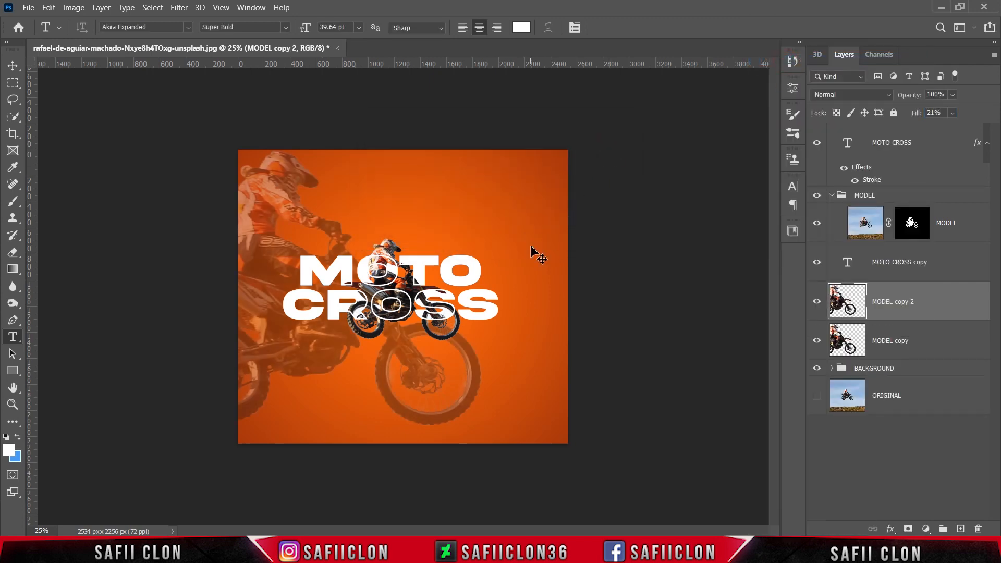
key(ctrl+t)
right_click(297, 249)
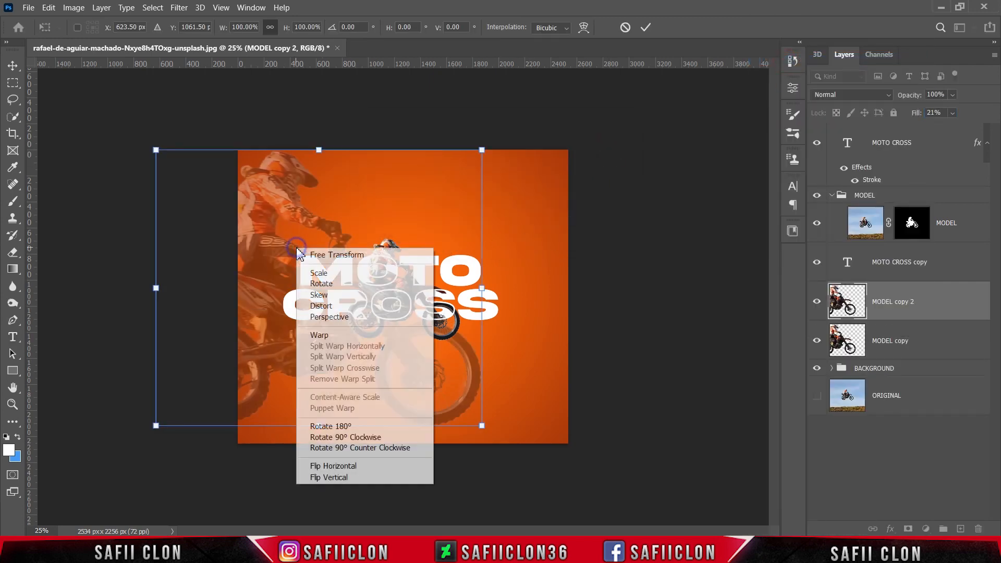
click(353, 466)
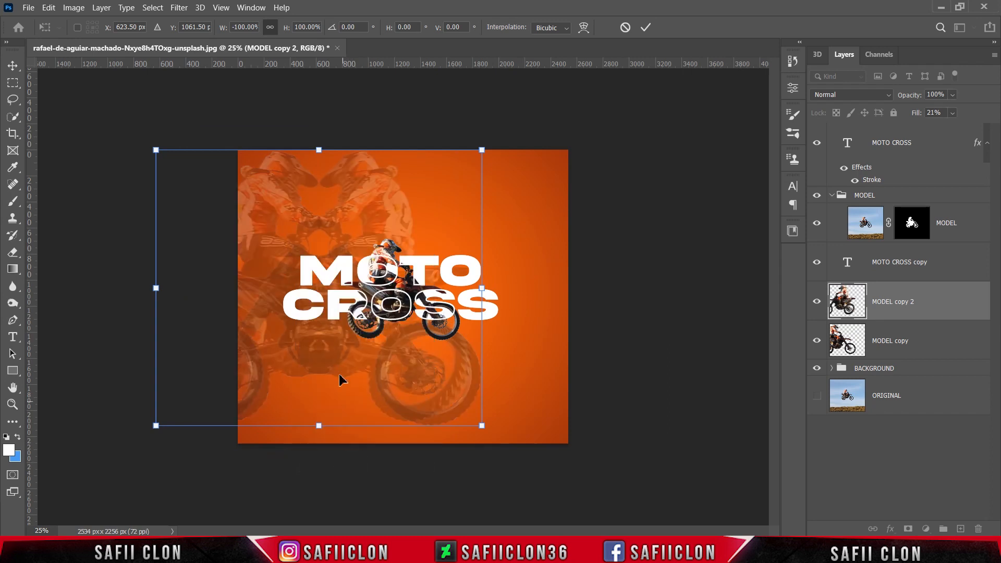
- Scale the flipped MODEL copy 2 rider to about 88%, tilted slightly, with its upper body in the canvas's lower-right corner
drag(361, 247, 549, 477)
drag(684, 366, 647, 391)
key(ctrl+z)
mouse_move(551, 449)
mouse_down()
mouse_move(559, 423)
mouse_move(548, 429)
mouse_up()
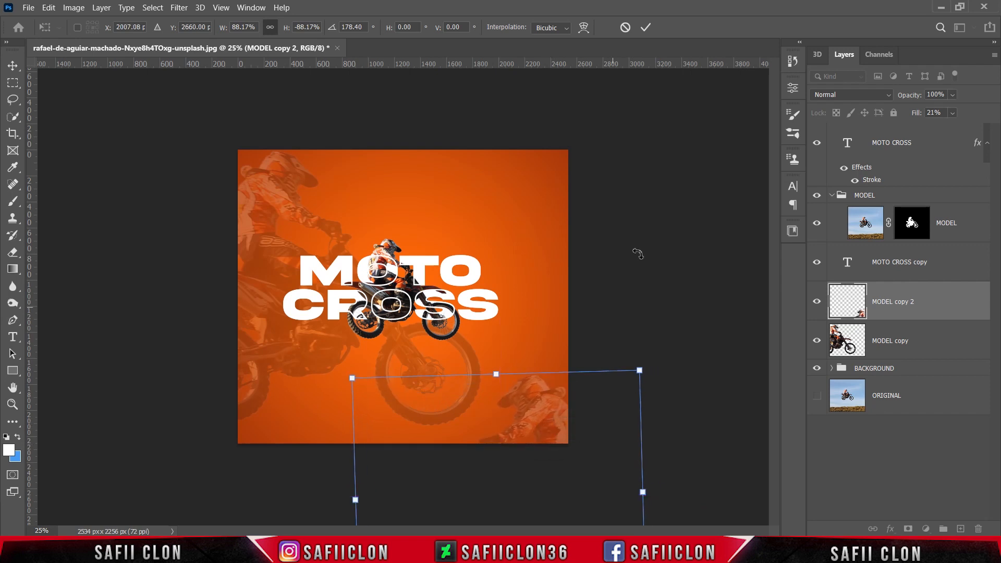
click(646, 28)
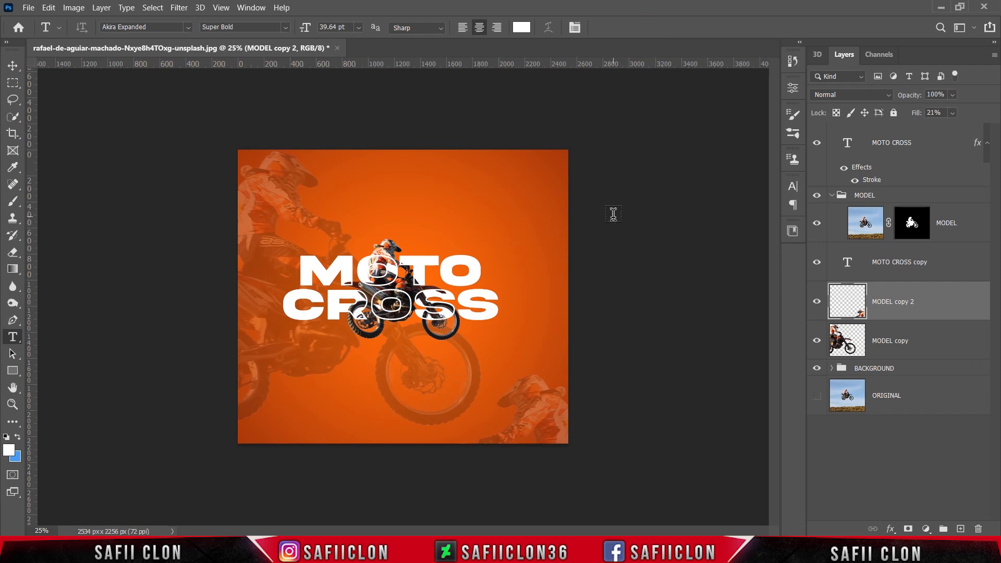
click(817, 302)
click(817, 303)
click(821, 342)
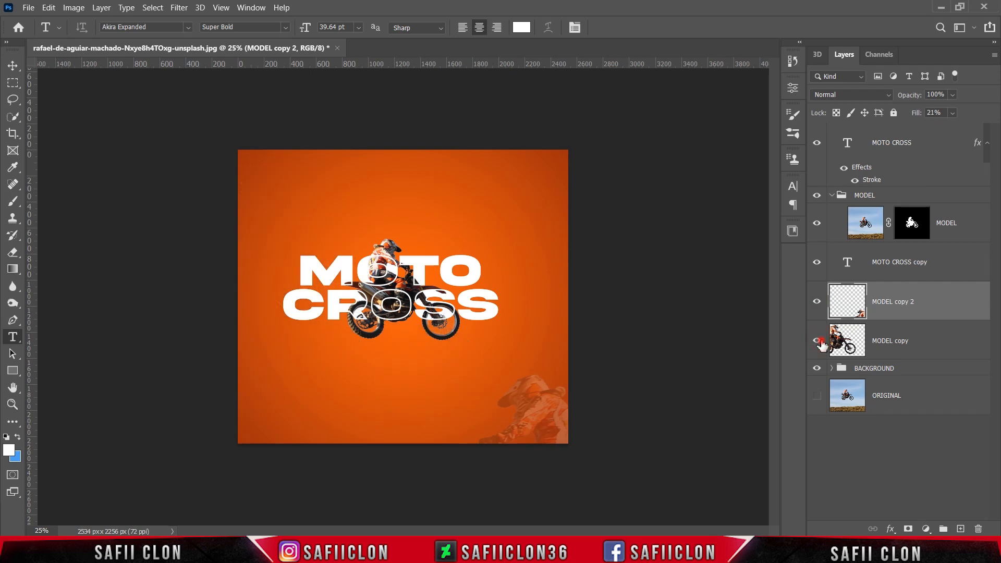
click(819, 341)
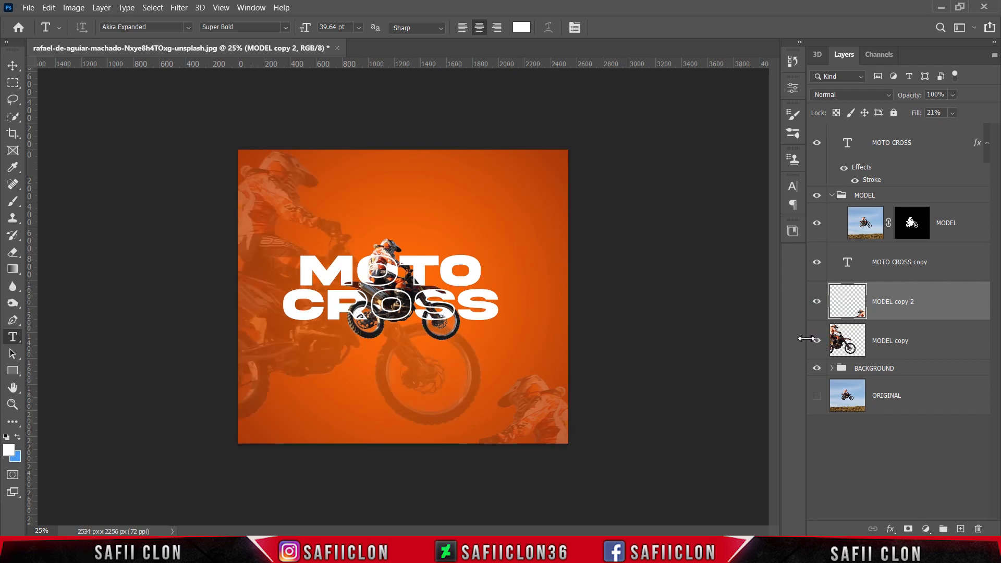
- Crop the canvas to about 2534 x 1753 px by trimming its top and bottom edges
click(13, 135)
click(52, 137)
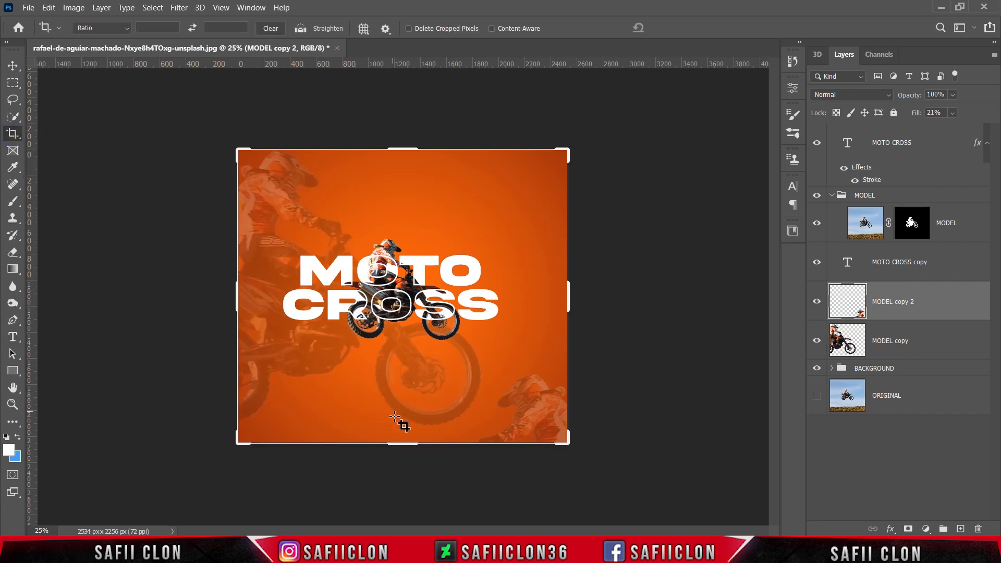
drag(405, 443, 405, 430)
drag(416, 161, 419, 175)
drag(410, 418, 404, 414)
drag(572, 301, 567, 297)
click(684, 28)
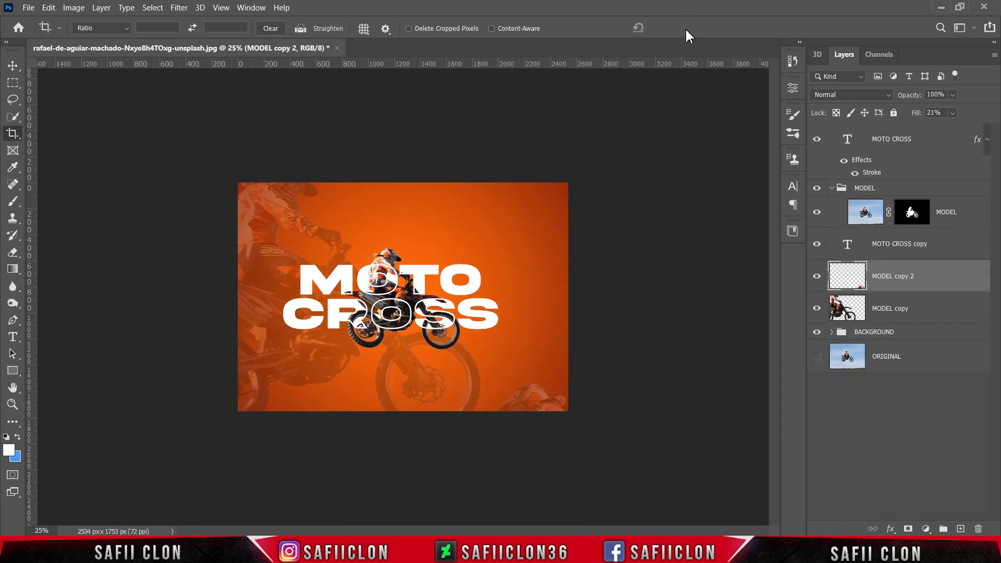
- Move the MODEL copy 2 rider slightly up so more of its upper body fills the canvas's lower-right corner
key(ctrl+plus)
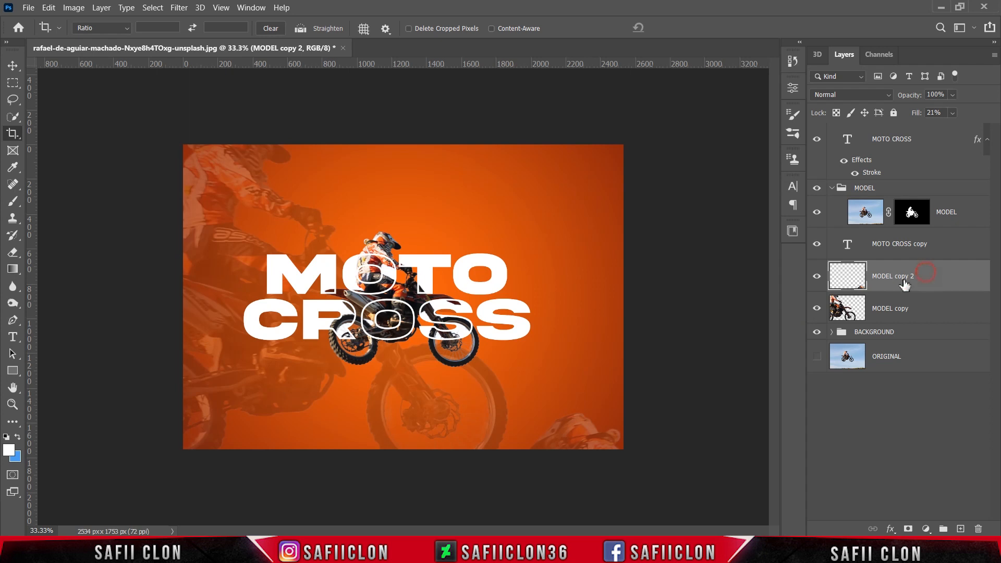
key(ctrl)
key(ctrl+t)
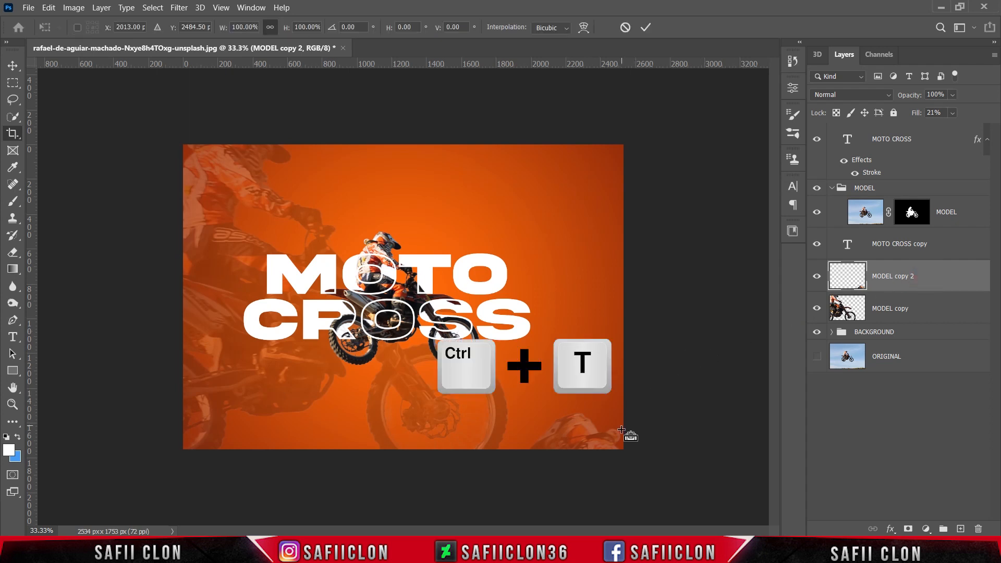
drag(586, 445, 588, 420)
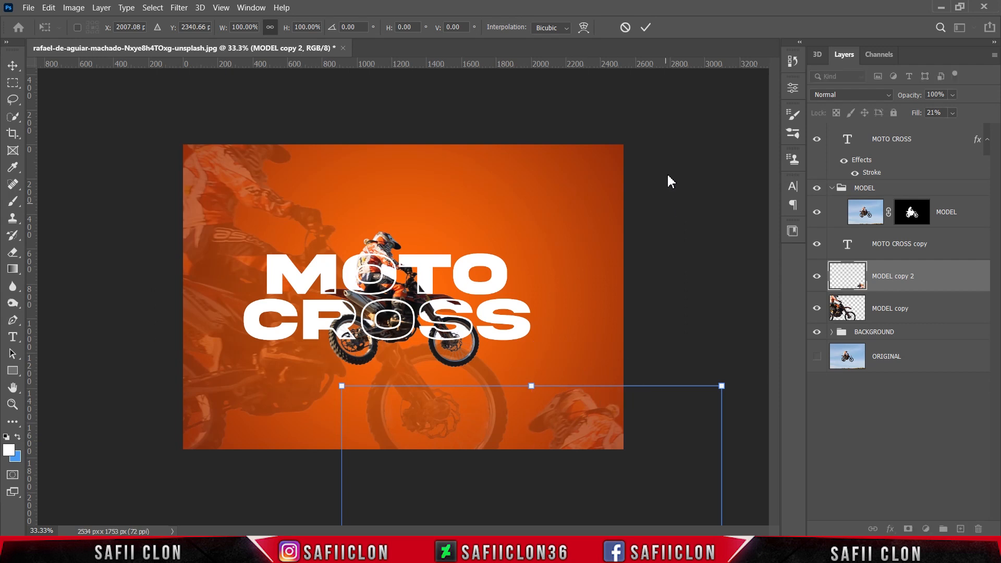
click(652, 28)
key(c)
- Scale the faded MODEL copy rider to about 95% and reposition it so its helmet fits inside the canvas's upper-left corner
click(920, 313)
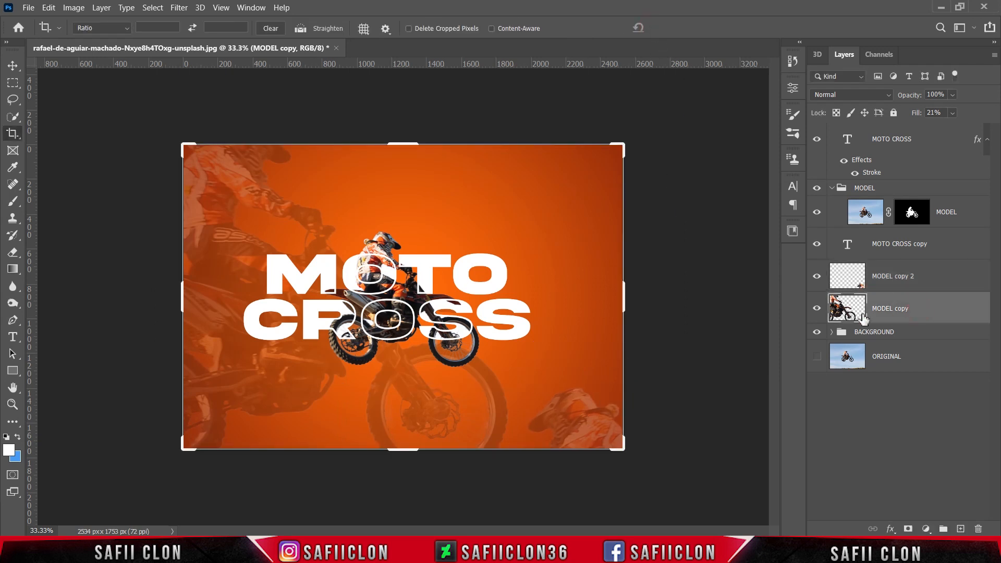
key(ctrl+t)
drag(278, 245, 277, 263)
drag(73, 129, 85, 138)
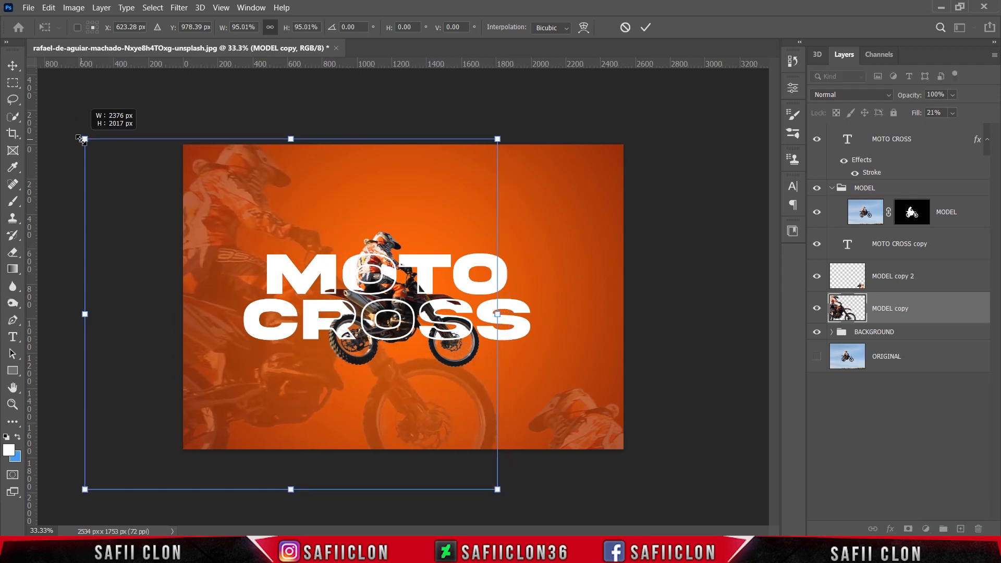
drag(251, 271, 260, 271)
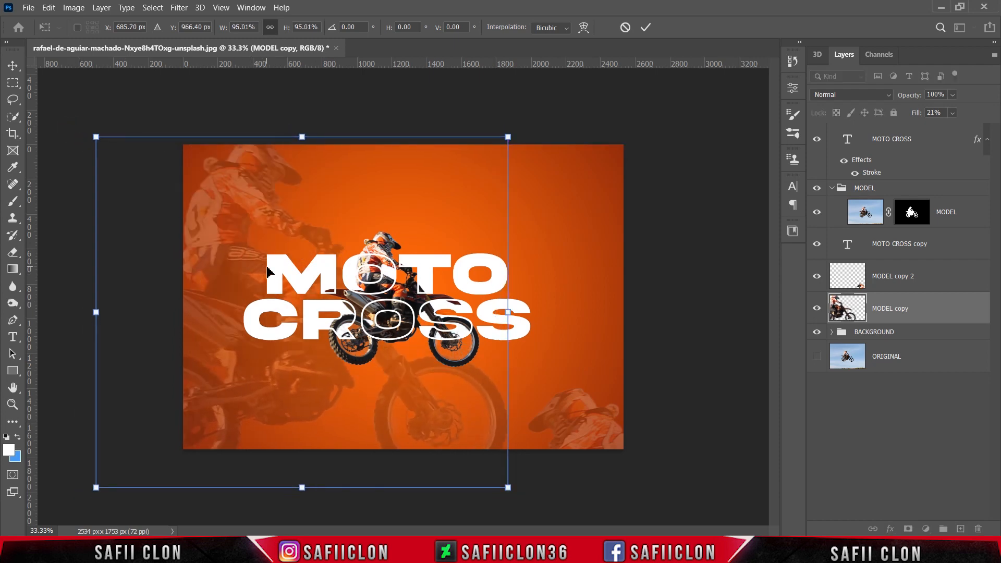
click(648, 29)
key(c)
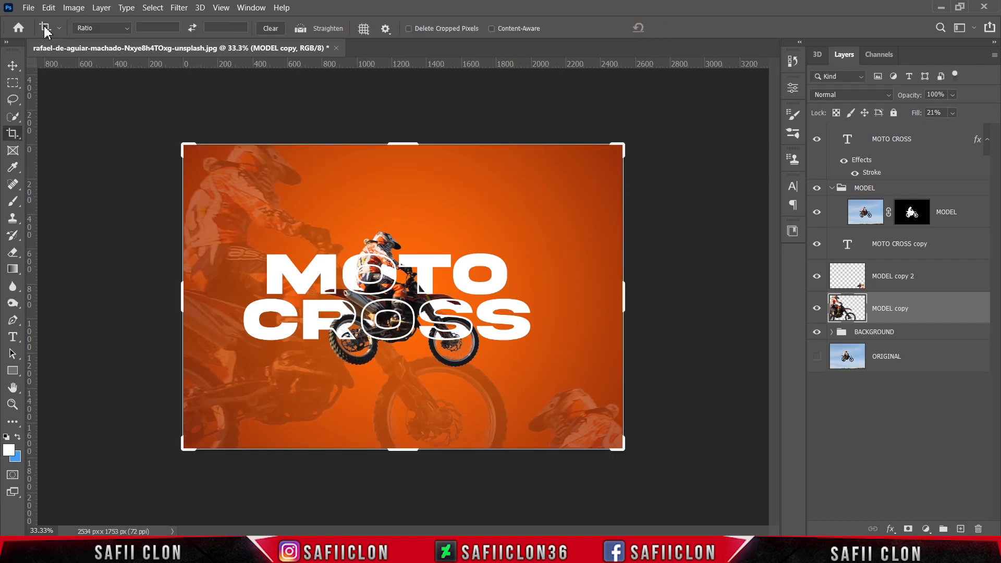
- Open the neon X stock photo from the Motocross folder
click(29, 7)
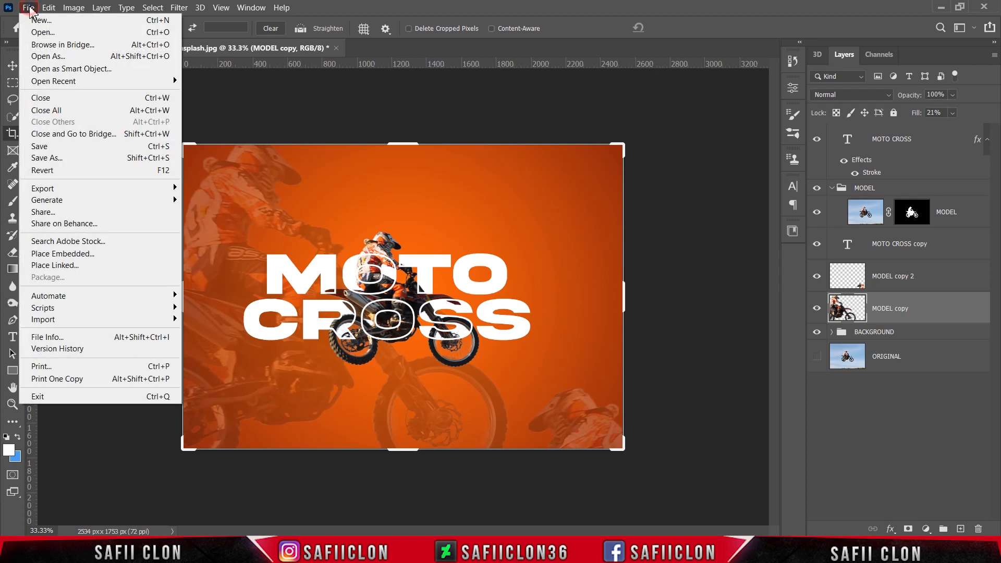
click(43, 33)
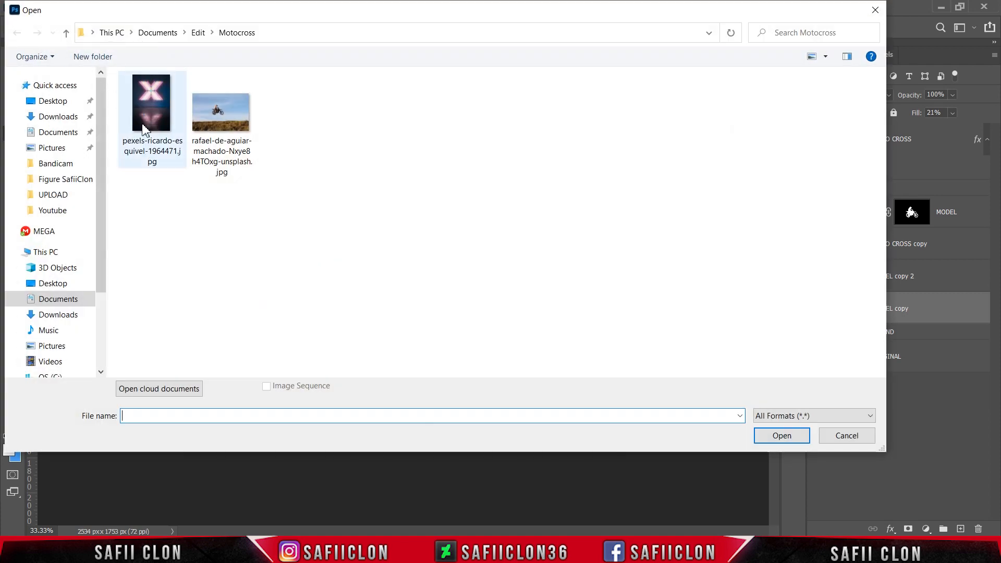
click(150, 129)
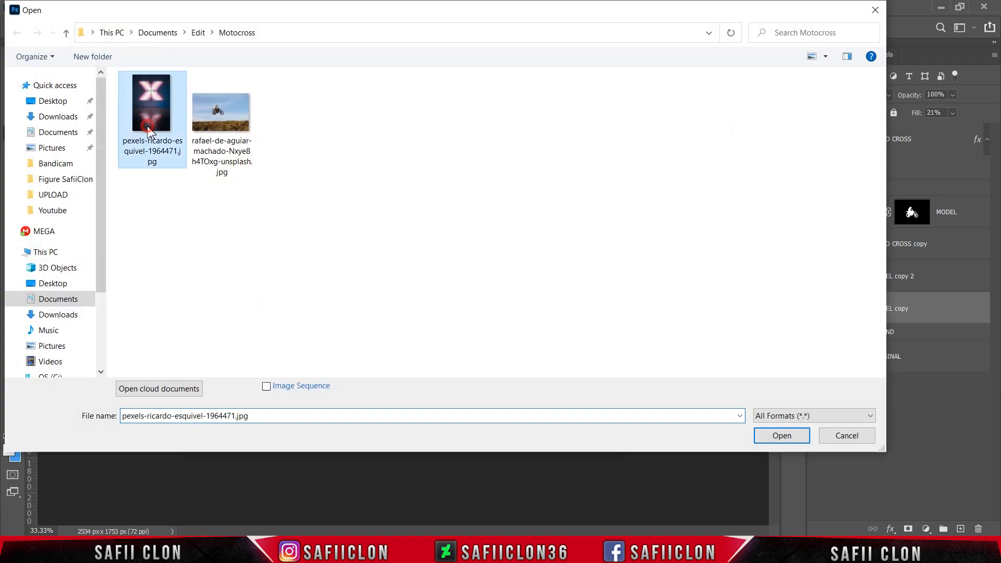
click(788, 438)
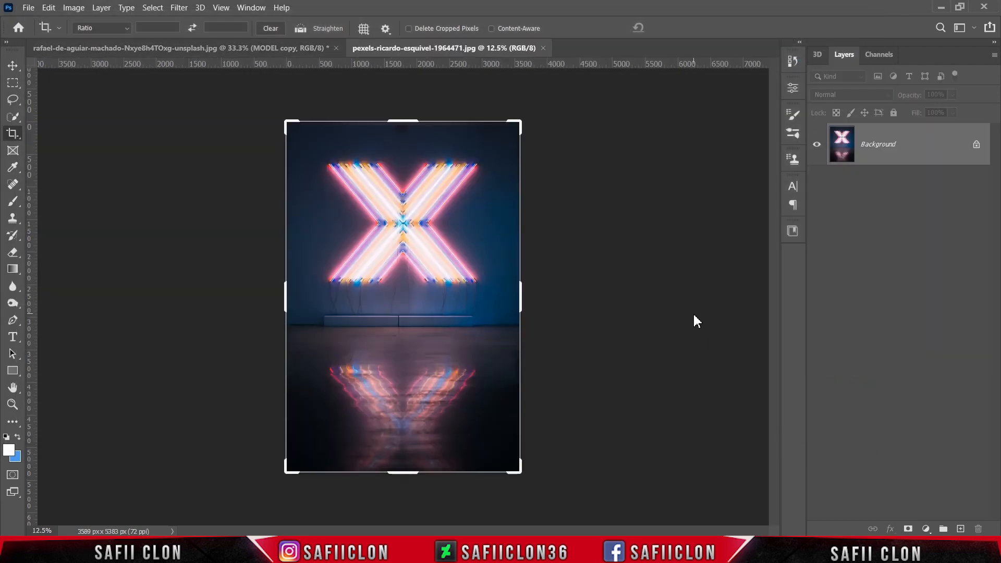
- Lasso a loose new selection around the glowing neon X, leaving out its floor reflection
right_click(14, 100)
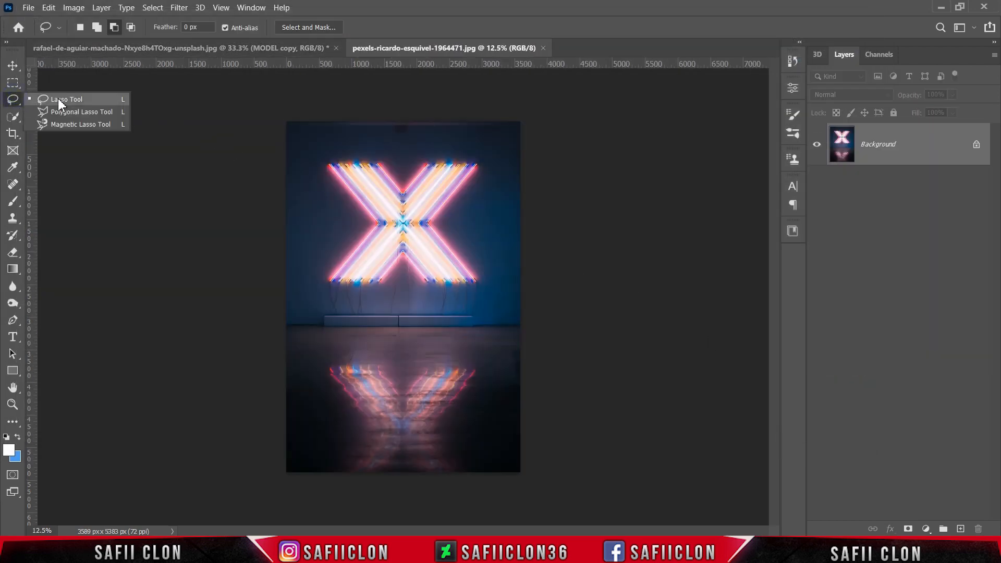
click(58, 100)
click(80, 27)
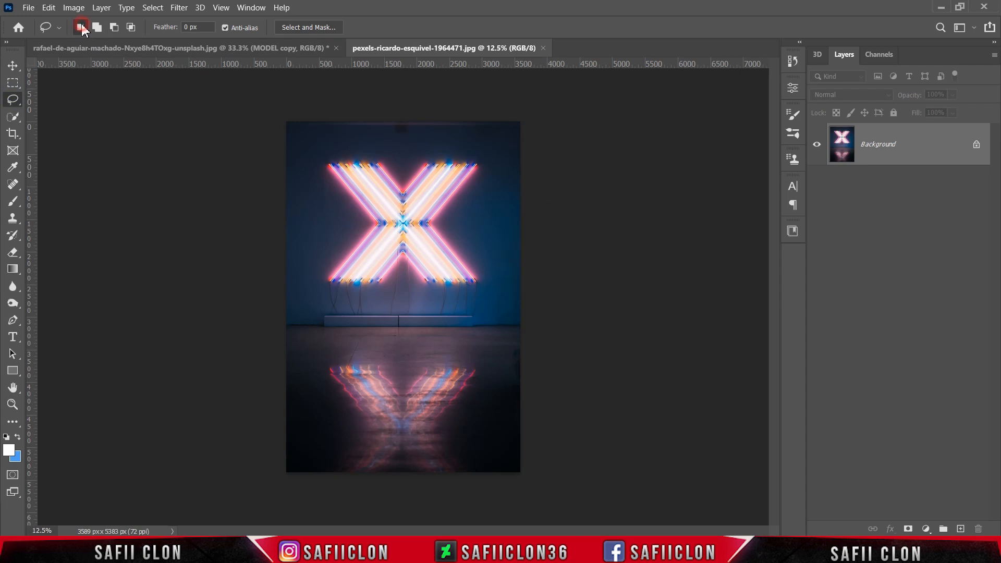
mouse_move(323, 156)
mouse_down()
mouse_move(474, 148)
mouse_move(494, 167)
mouse_move(488, 283)
mouse_move(435, 298)
mouse_move(324, 288)
mouse_move(324, 155)
mouse_up()
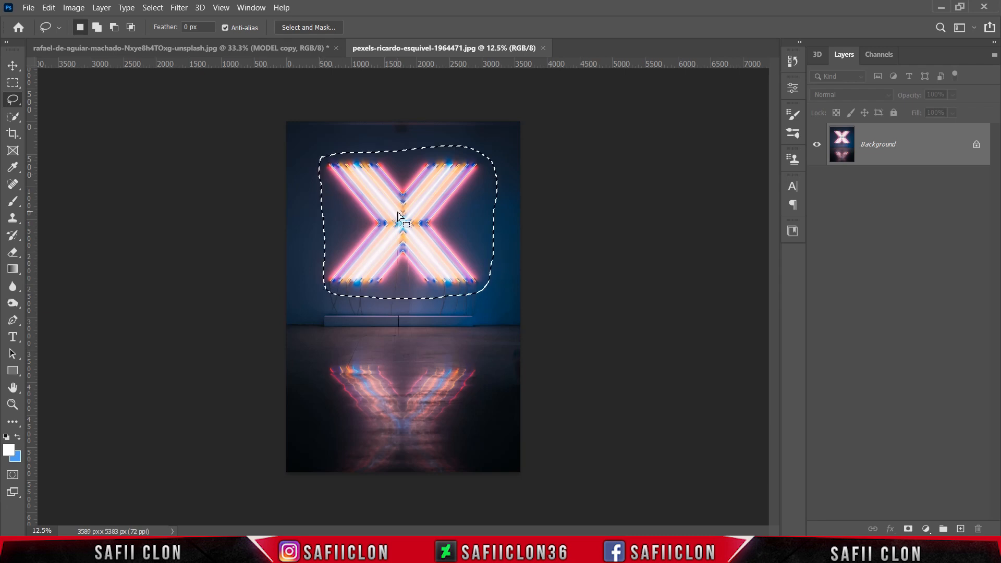
- Bring the selected neon X into the motocross poster and place its layer directly below MODEL copy
click(14, 67)
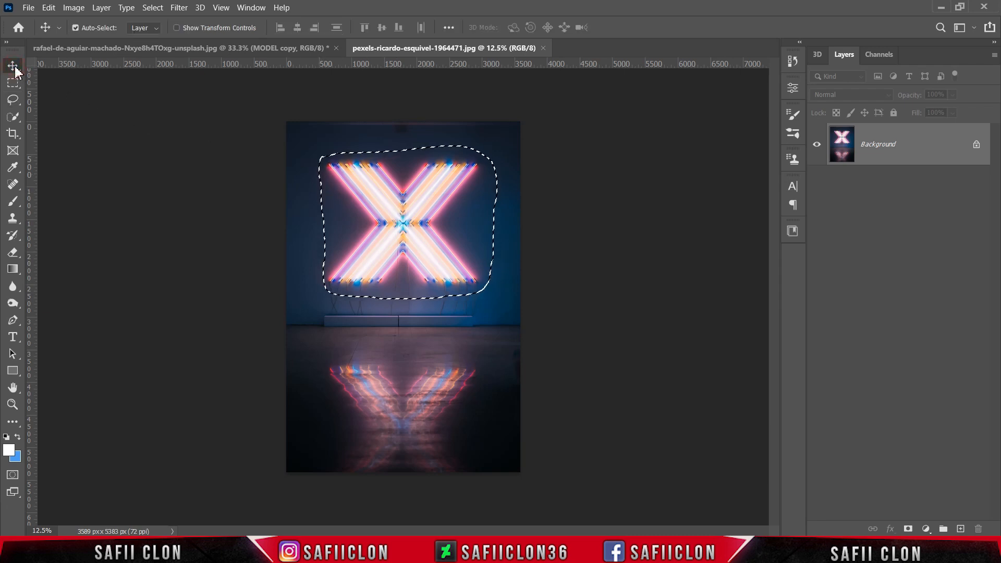
mouse_move(393, 209)
mouse_down()
mouse_move(403, 214)
mouse_move(175, 46)
mouse_move(417, 284)
mouse_up()
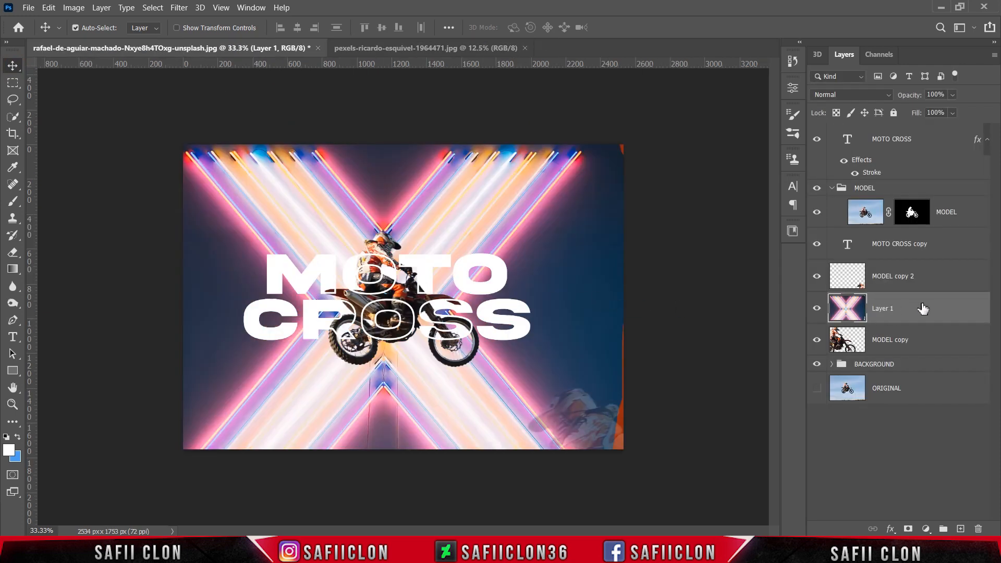
drag(924, 309, 917, 351)
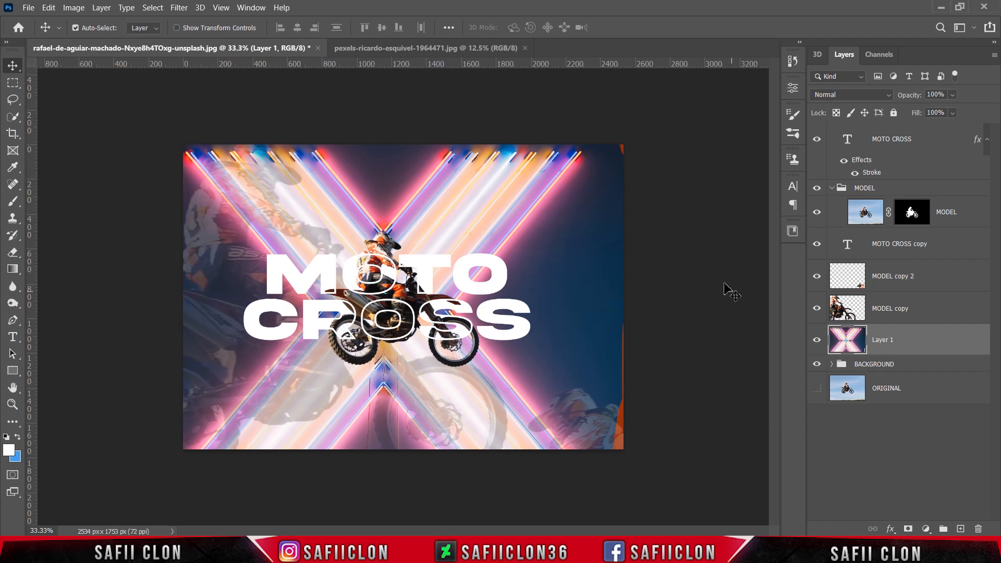
- Scale the neon X to about 70.5%, rotate it about 1.15°, and position it behind the rider and title
key(ctrl+t)
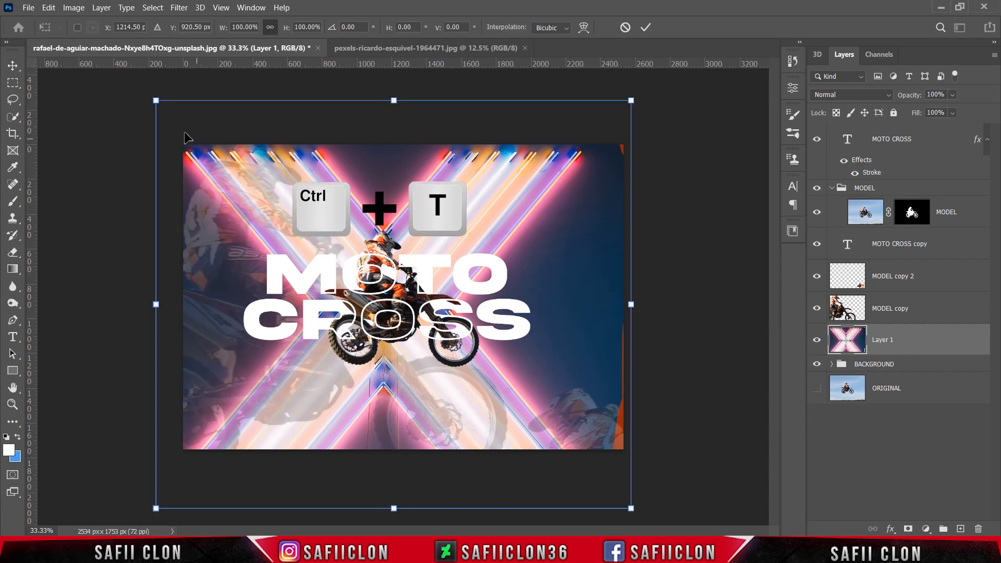
drag(153, 101, 220, 156)
mouse_move(471, 295)
mouse_down()
mouse_move(476, 275)
mouse_move(475, 283)
mouse_up()
drag(223, 145, 229, 149)
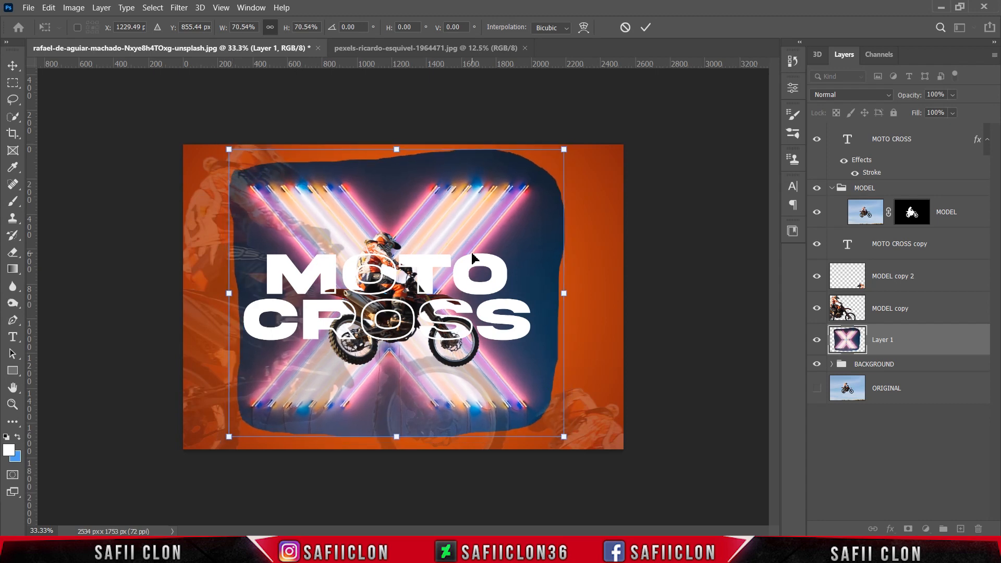
mouse_move(594, 400)
mouse_down()
mouse_move(605, 396)
mouse_move(596, 407)
mouse_up()
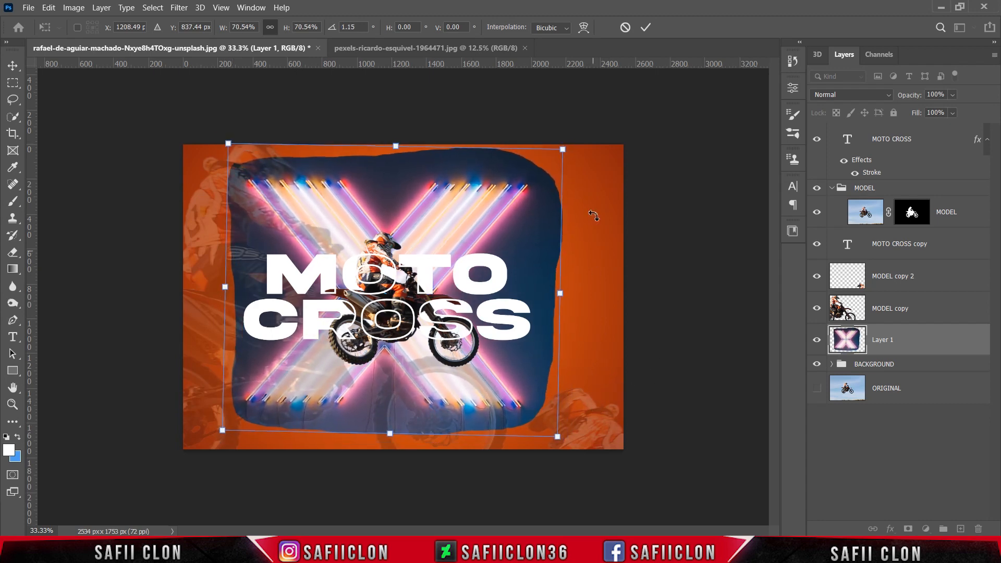
click(646, 29)
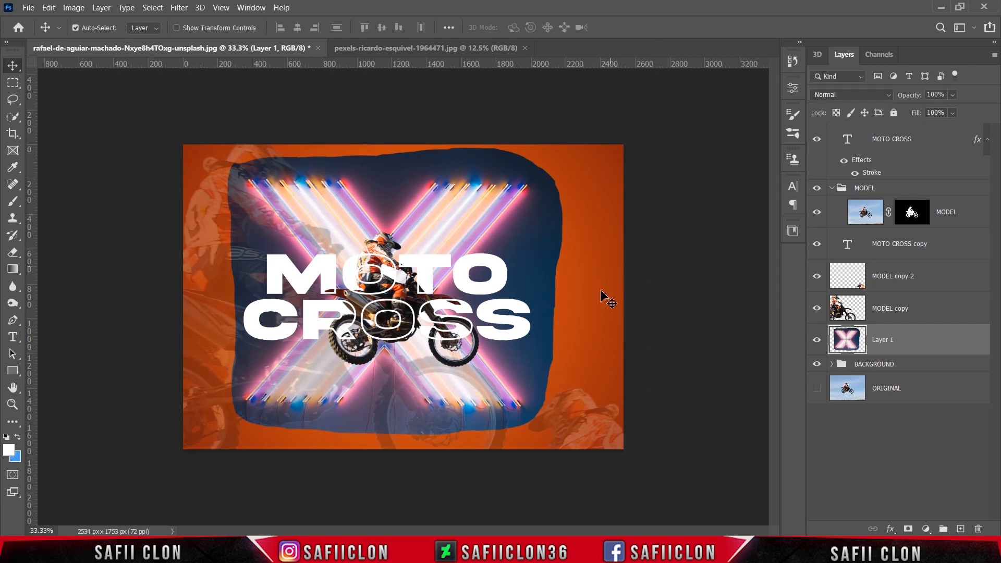
- Set the neon X layer's blend mode to Color Dodge and its fill to 70%
click(865, 96)
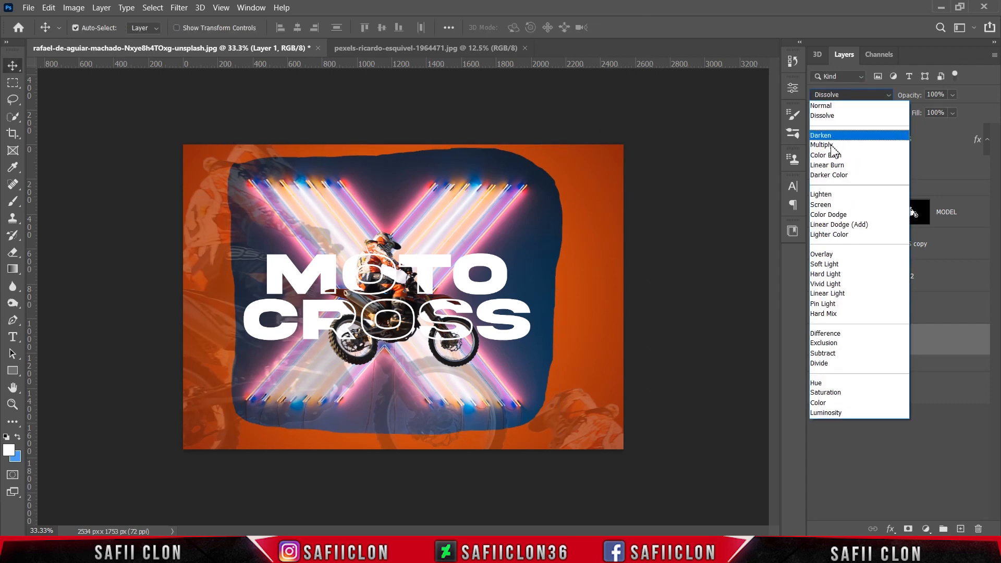
click(831, 215)
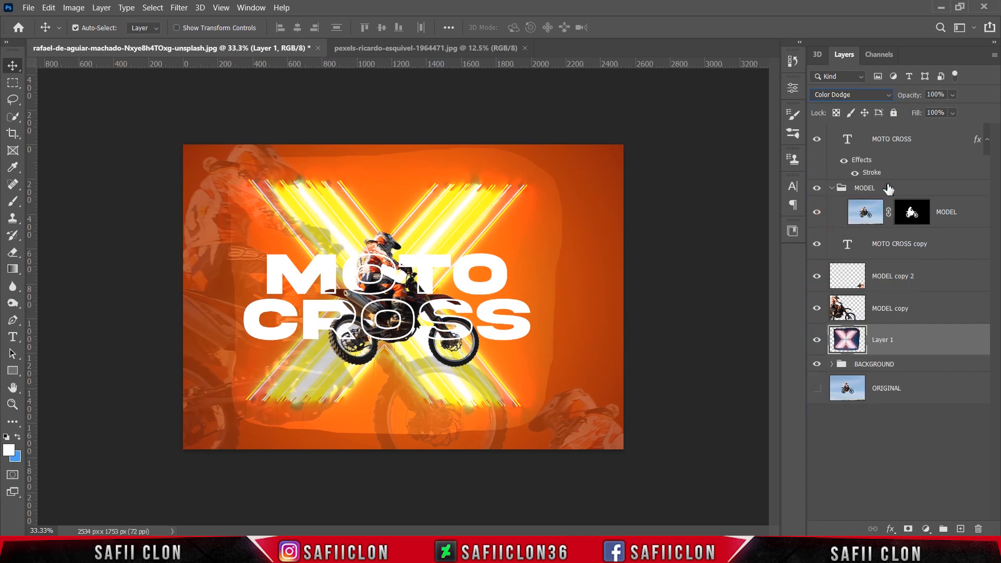
click(952, 113)
drag(953, 122, 952, 120)
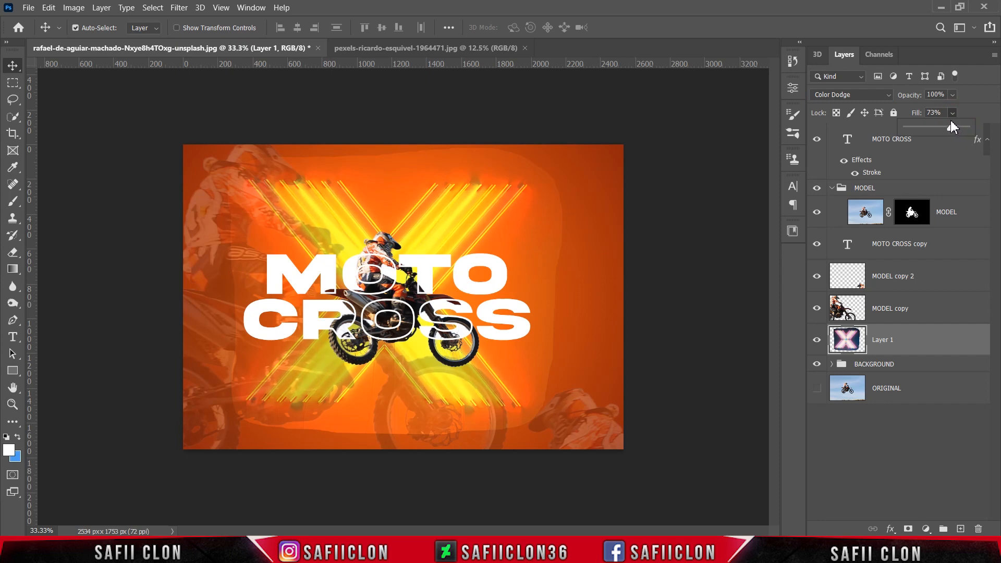
click(953, 114)
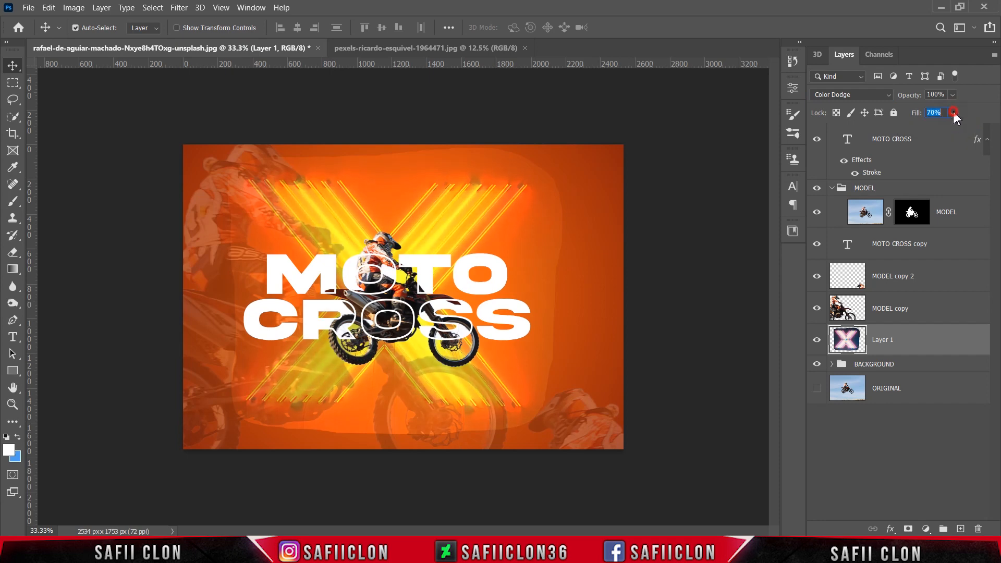
- Split the neon X layer's Blend If black point for This Layer to 0 / 116 in its blending options
right_click(903, 337)
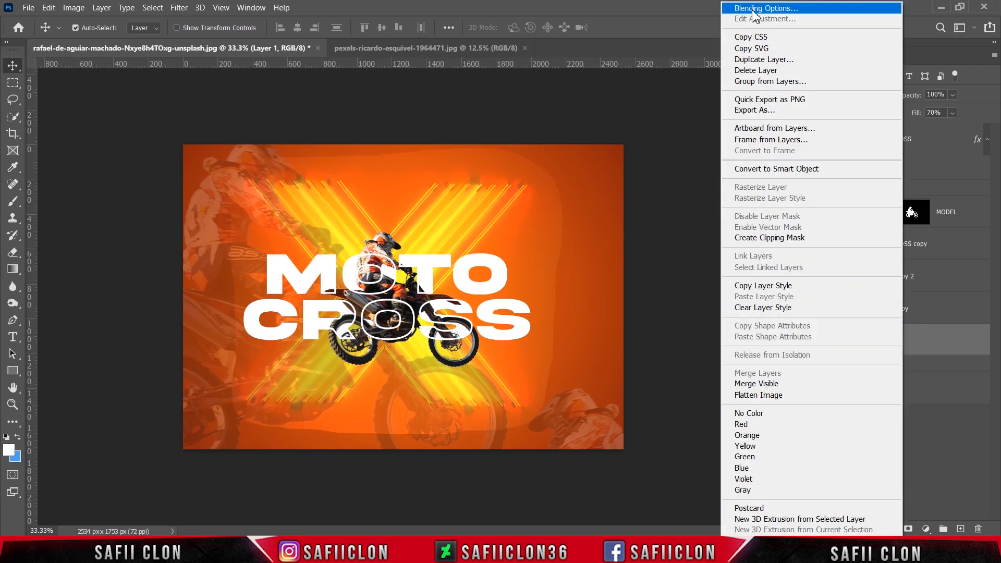
click(755, 10)
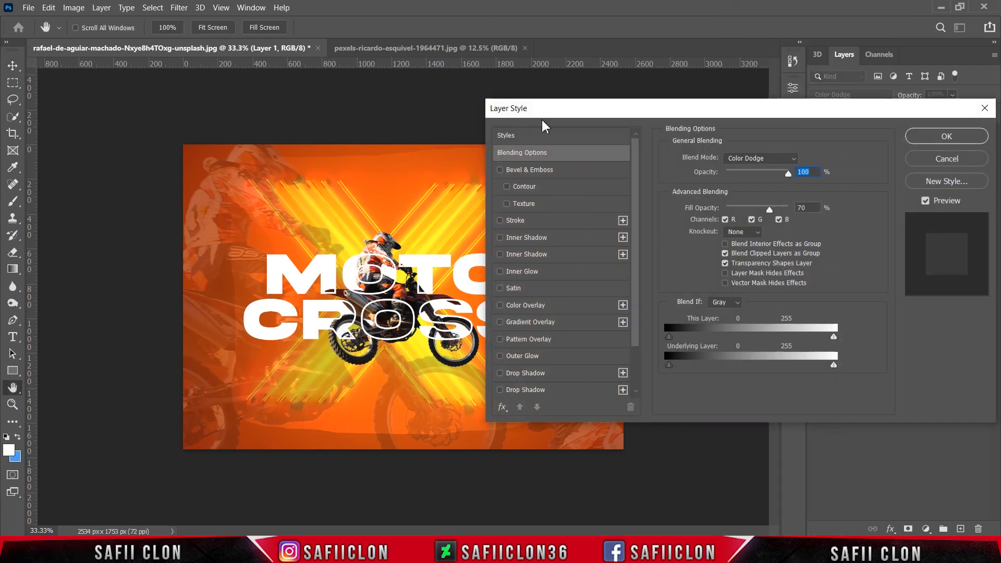
drag(542, 109, 592, 139)
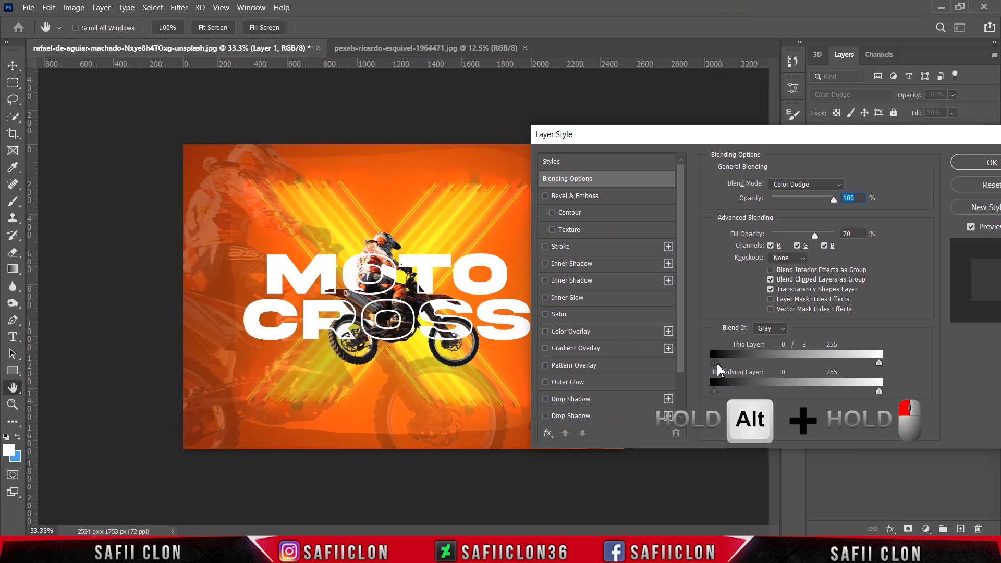
drag(717, 365, 787, 363)
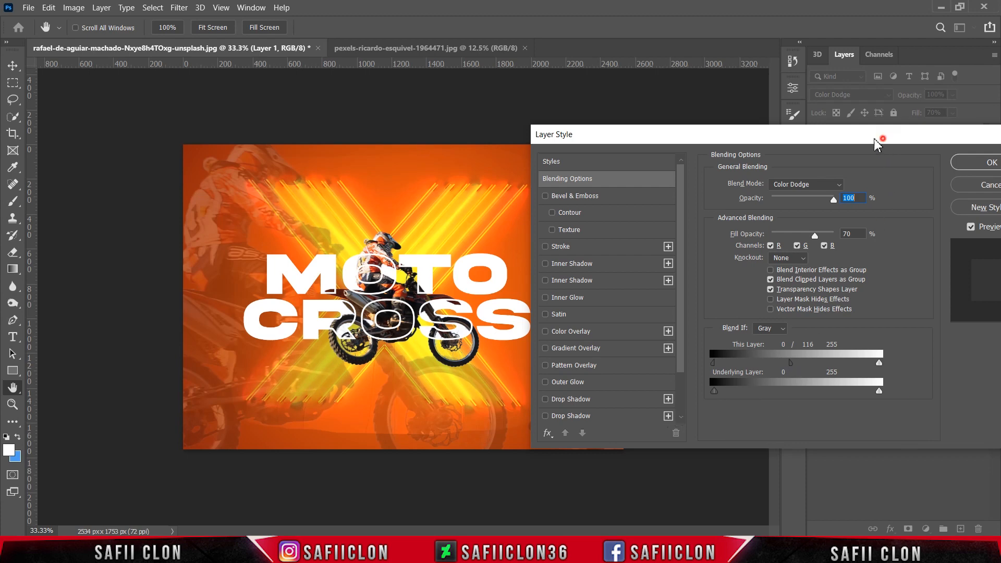
drag(877, 145, 712, 167)
click(822, 189)
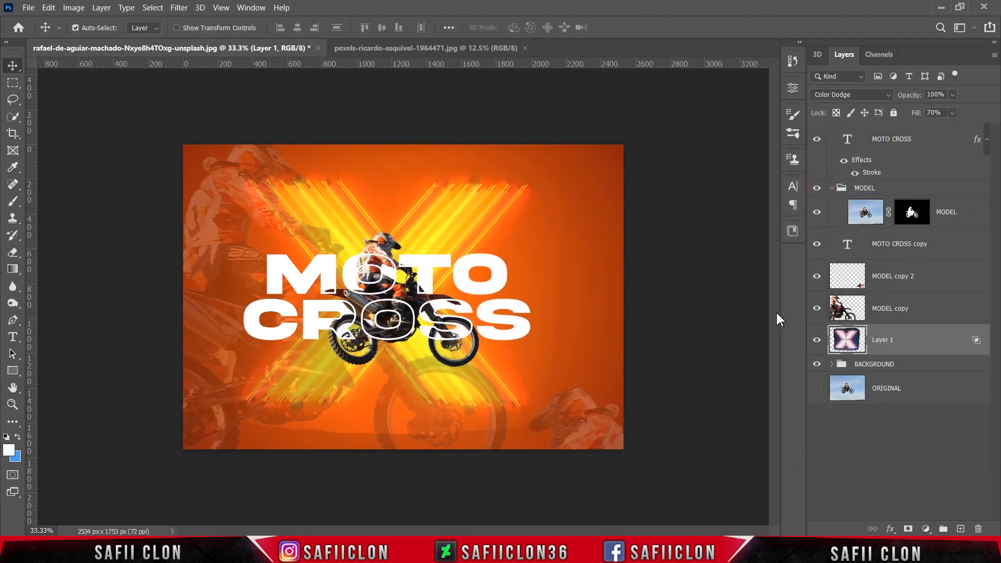
- Add a layer mask to the neon X layer and set up a Soft Round brush at 199 px and 13% opacity
click(908, 529)
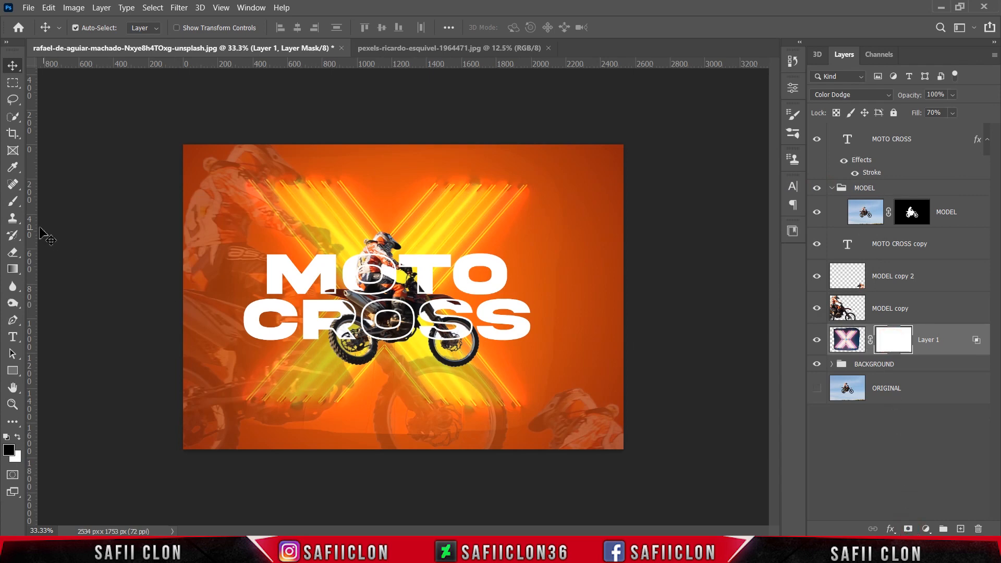
right_click(17, 208)
click(58, 197)
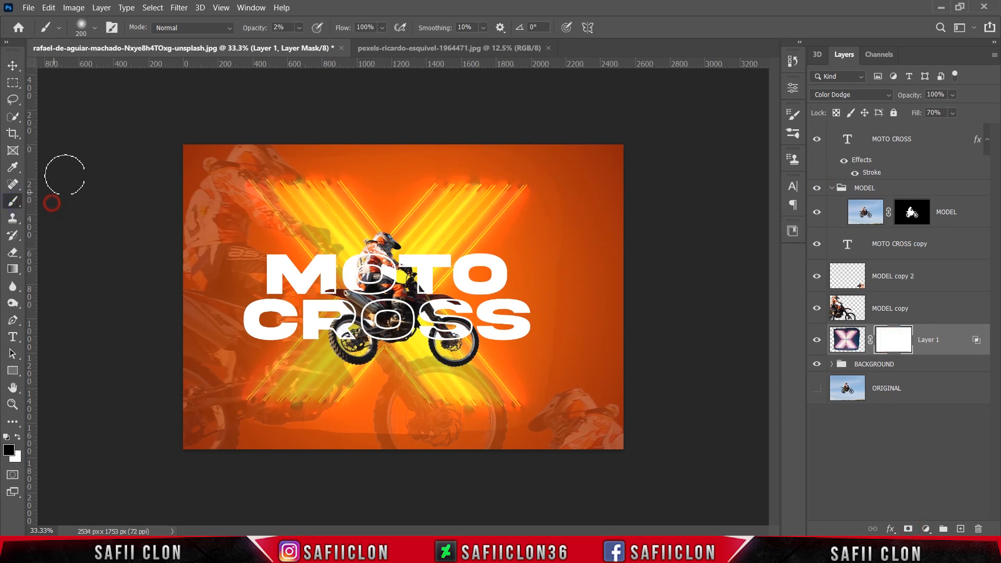
click(94, 27)
click(89, 205)
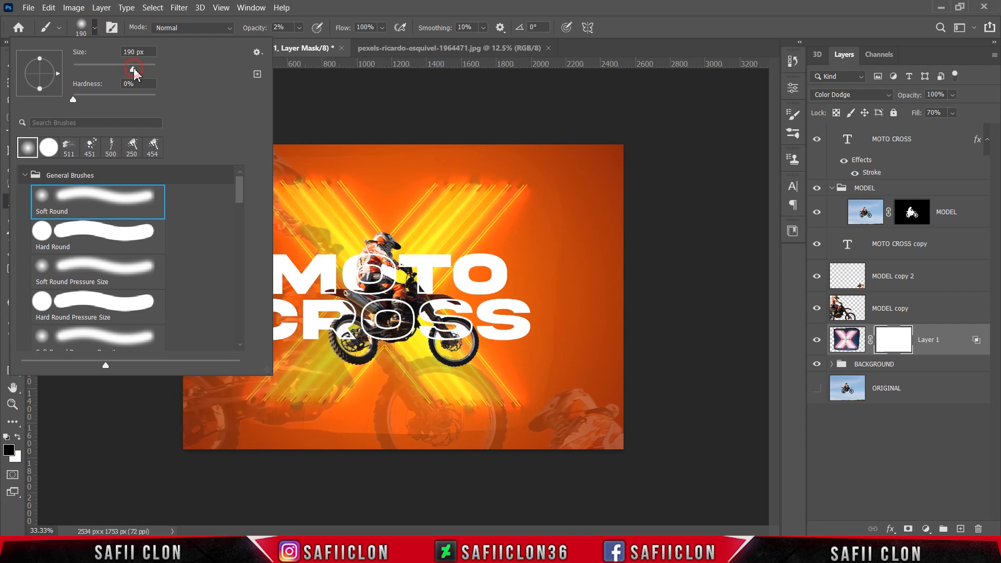
click(95, 30)
click(299, 32)
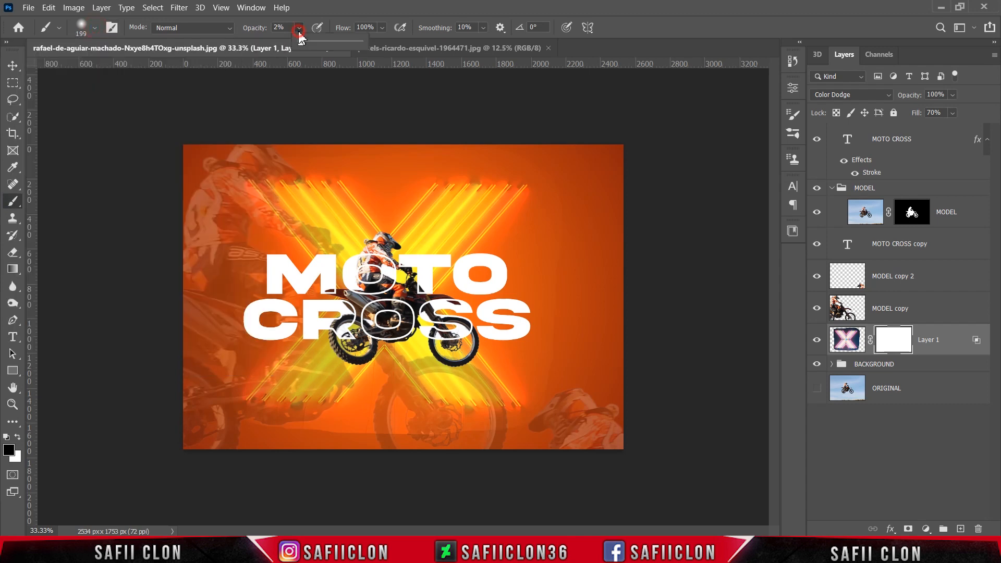
click(298, 27)
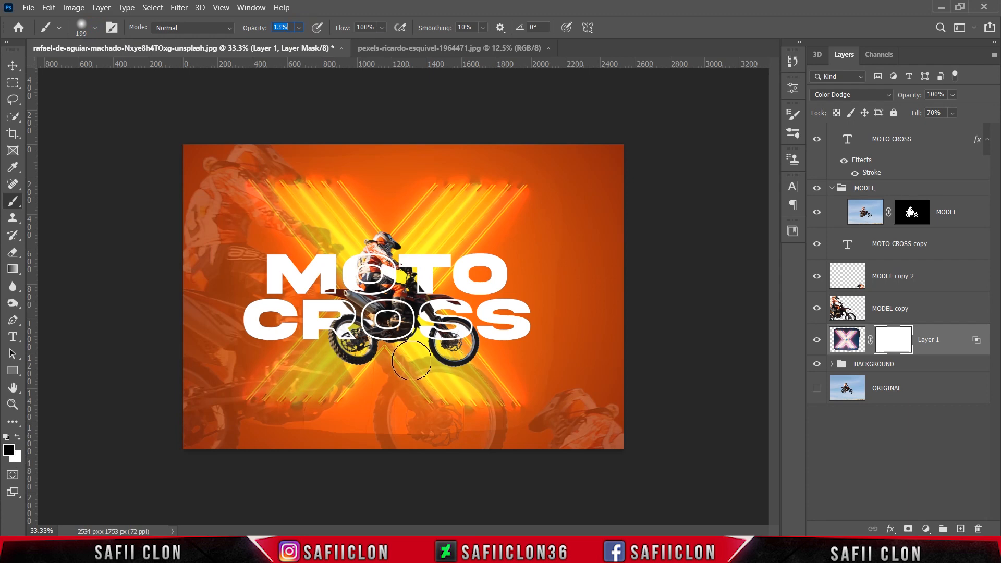
- Paint black on the neon X layer's mask at 13% opacity to fade the glow along the X's right side
key(ctrl+plus)
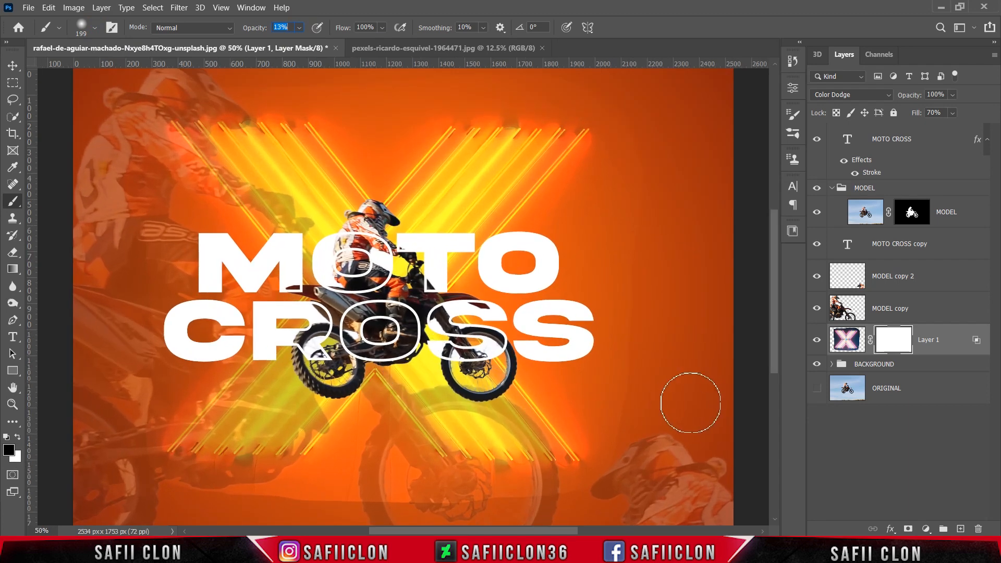
mouse_move(635, 300)
mouse_down()
mouse_move(617, 414)
mouse_move(617, 261)
mouse_move(622, 422)
mouse_move(633, 268)
mouse_move(624, 323)
mouse_up()
key(bracketright)
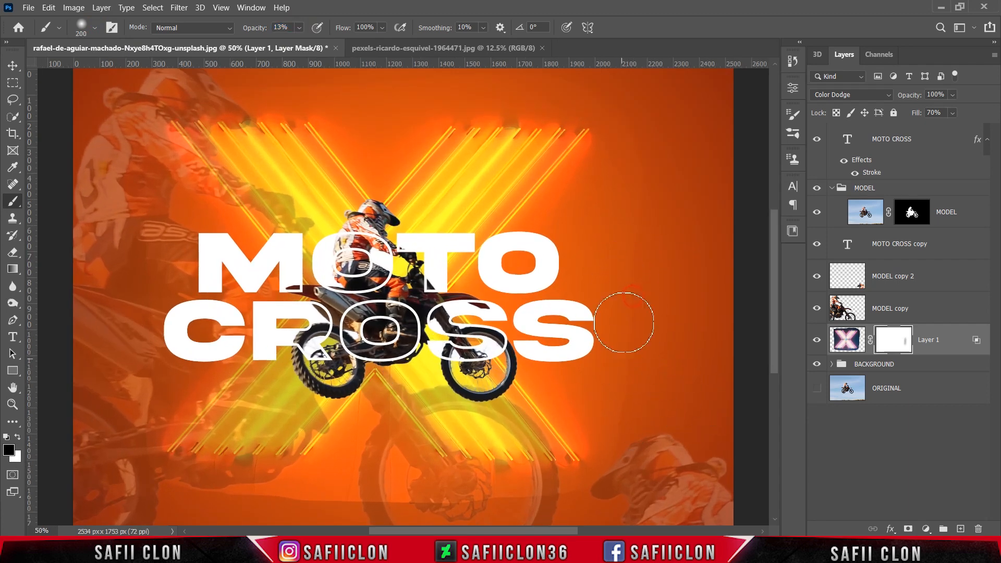
mouse_move(630, 271)
mouse_down()
mouse_move(635, 261)
mouse_move(611, 440)
mouse_up()
- Raise the brush opacity to 24% and mask the glow at the X's upper right and above it with a brush up to 400 px
drag(297, 27, 306, 40)
click(307, 8)
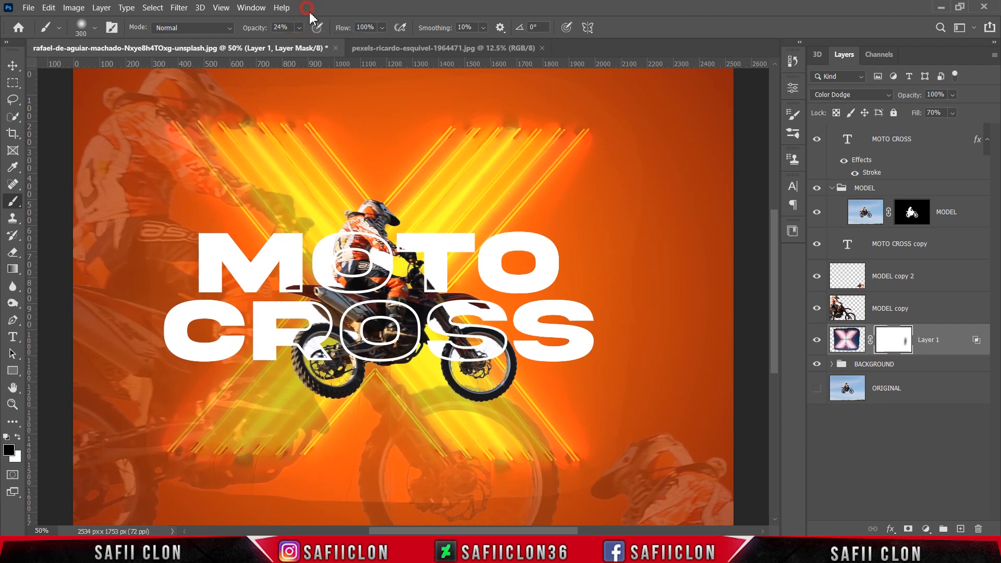
scroll(636, 261, up, 1)
key(bracketright)
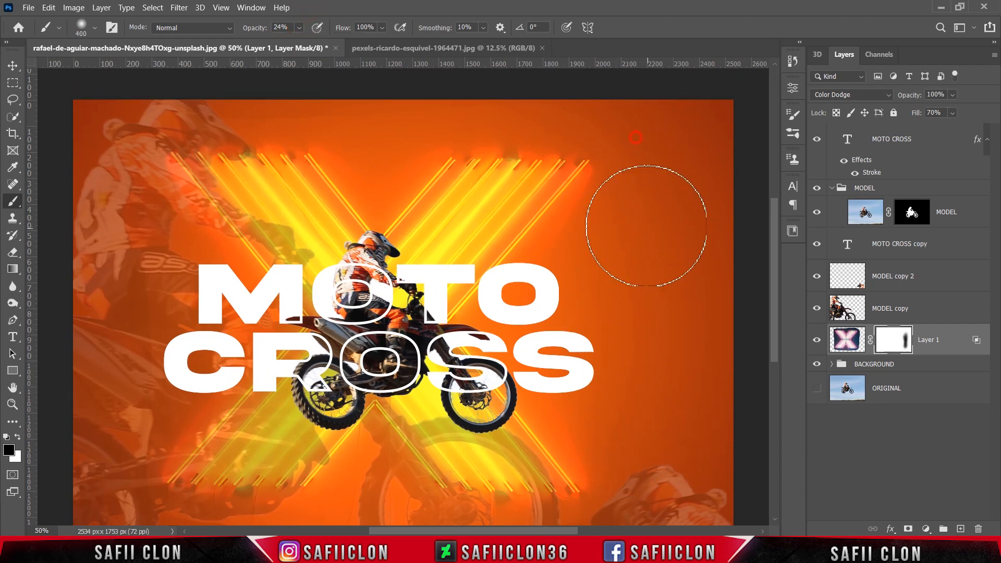
drag(647, 225, 658, 197)
mouse_move(562, 96)
mouse_down()
mouse_move(735, 126)
mouse_move(312, 123)
mouse_move(450, 111)
mouse_up()
drag(118, 126, 139, 135)
key(bracketleft)
key(bracketleft)
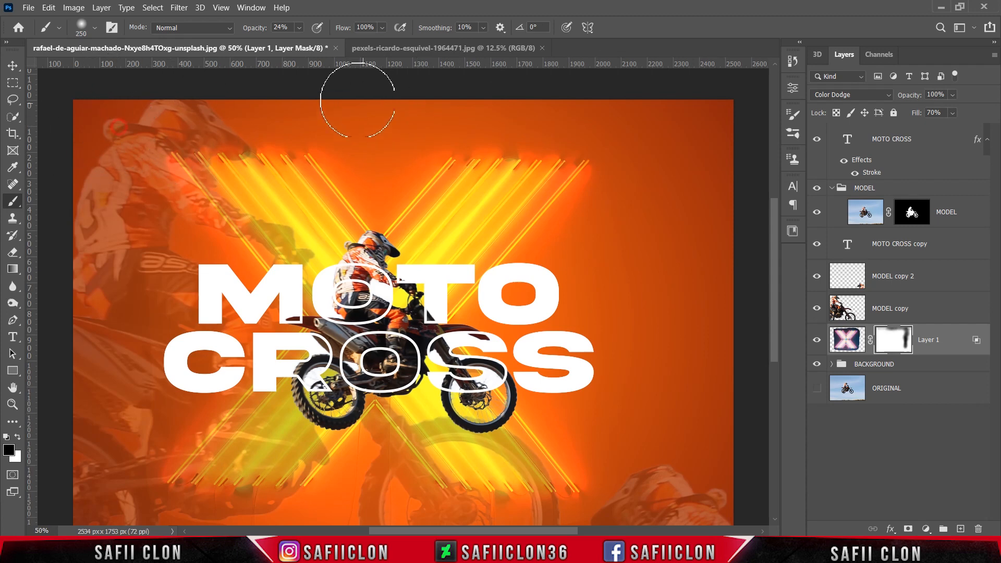
- Paint on the neon X mask with a 175 to 300 px brush to fade the glow below the X and around its lower corners
scroll(151, 300, down, 2)
key(bracketright)
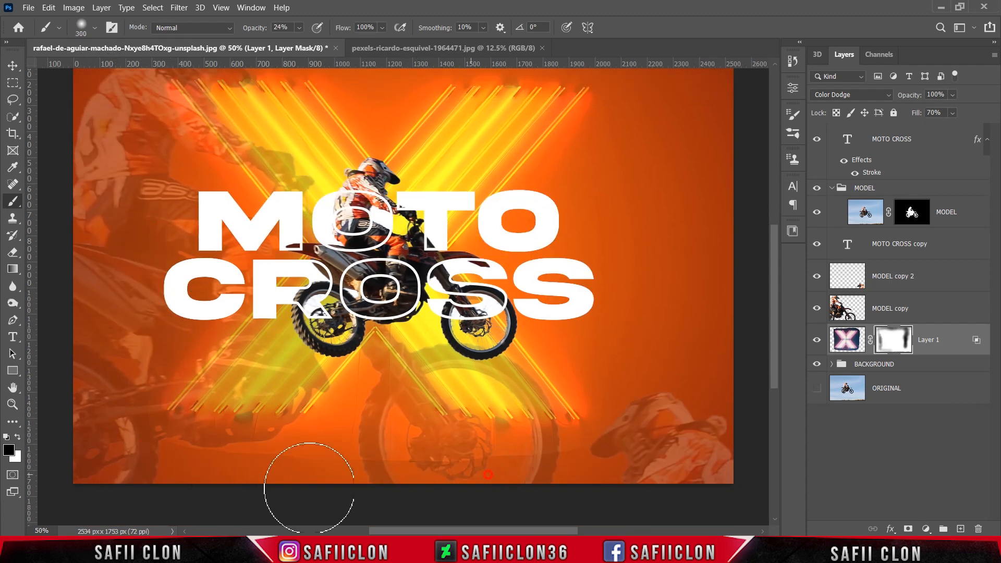
key(bracketleft)
key(bracketleft)
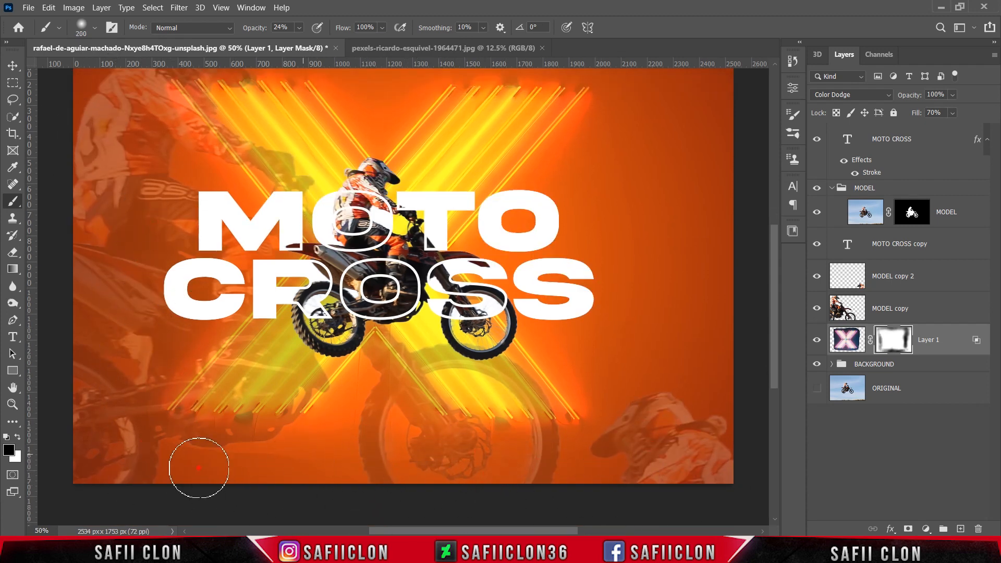
key(bracketright)
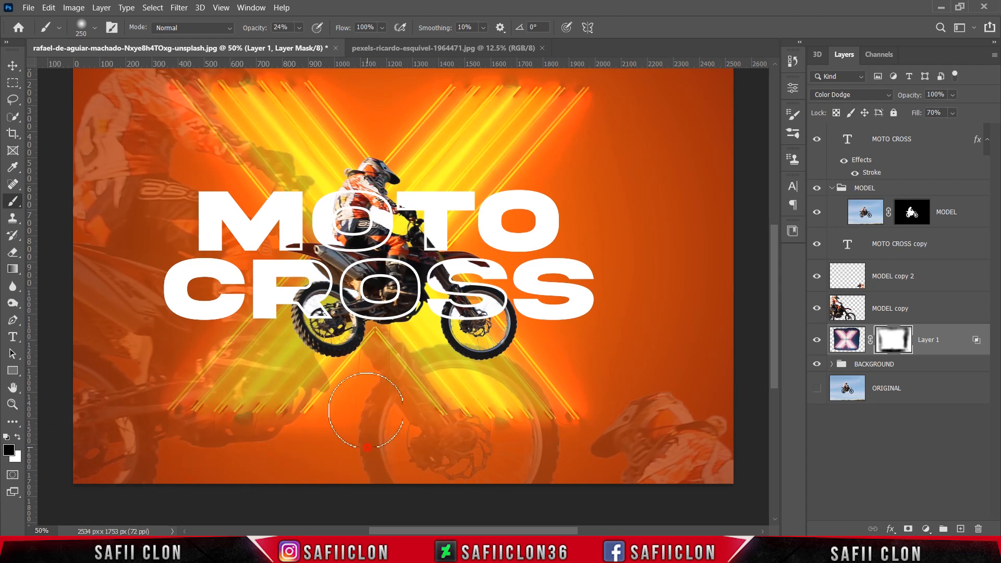
key(bracketleft)
key(bracketleft)
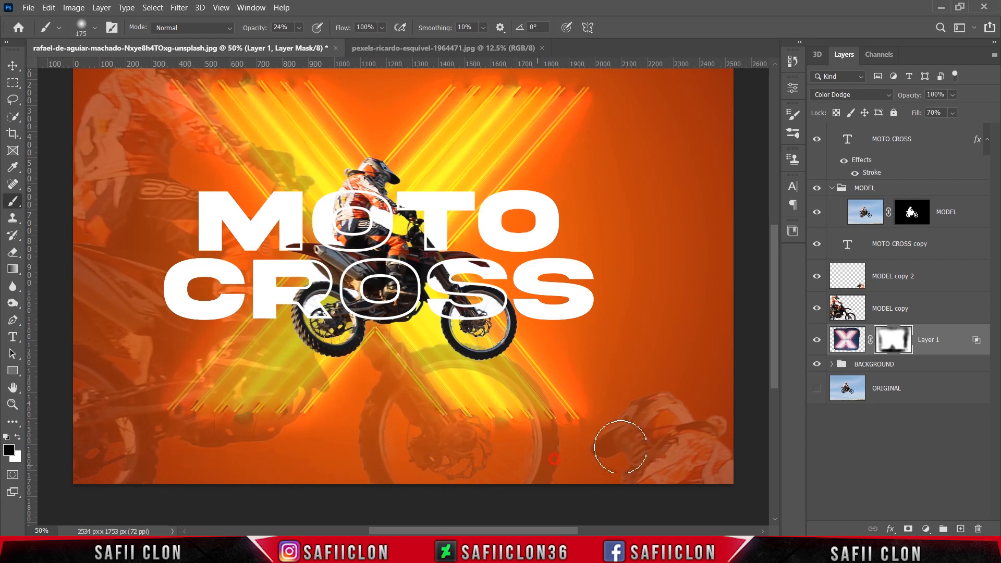
drag(545, 345, 588, 424)
drag(588, 373, 569, 399)
drag(568, 352, 617, 440)
key(bracketright)
drag(149, 413, 127, 463)
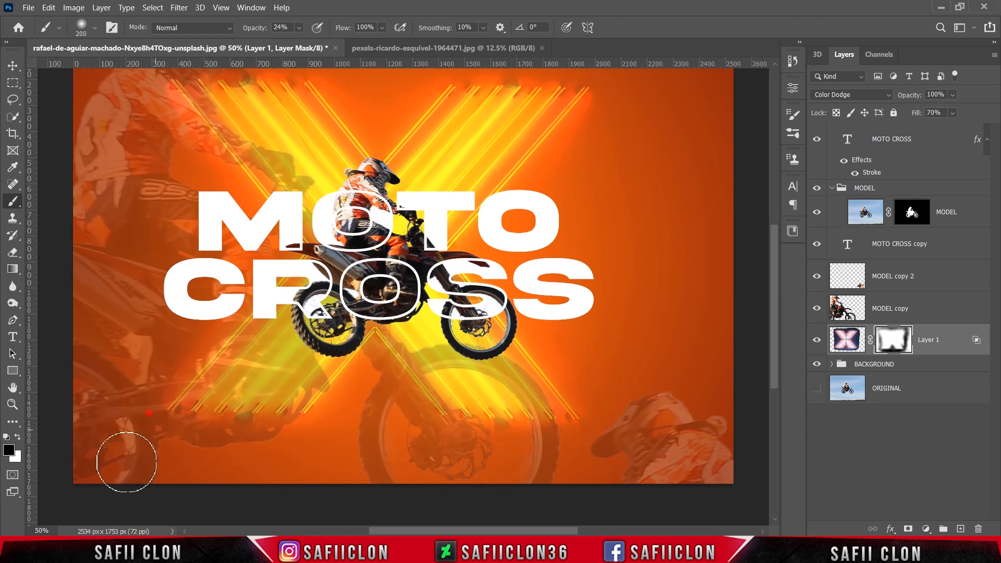
- Mask the remaining glow around the X's arms and in its upper gap with a 200 px brush at 24% opacity
scroll(168, 336, up, 2)
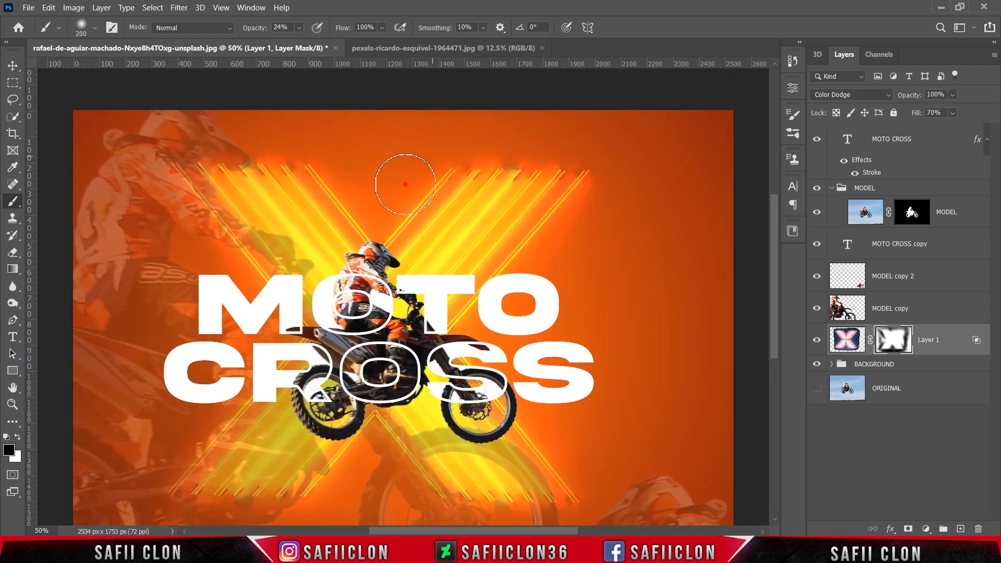
mouse_move(406, 185)
mouse_down()
mouse_move(548, 112)
mouse_move(560, 163)
mouse_move(601, 152)
mouse_move(378, 157)
mouse_move(629, 147)
mouse_move(574, 247)
mouse_move(579, 225)
mouse_move(608, 193)
mouse_up()
drag(514, 380, 557, 429)
drag(598, 461, 539, 350)
drag(273, 146, 302, 141)
click(358, 170)
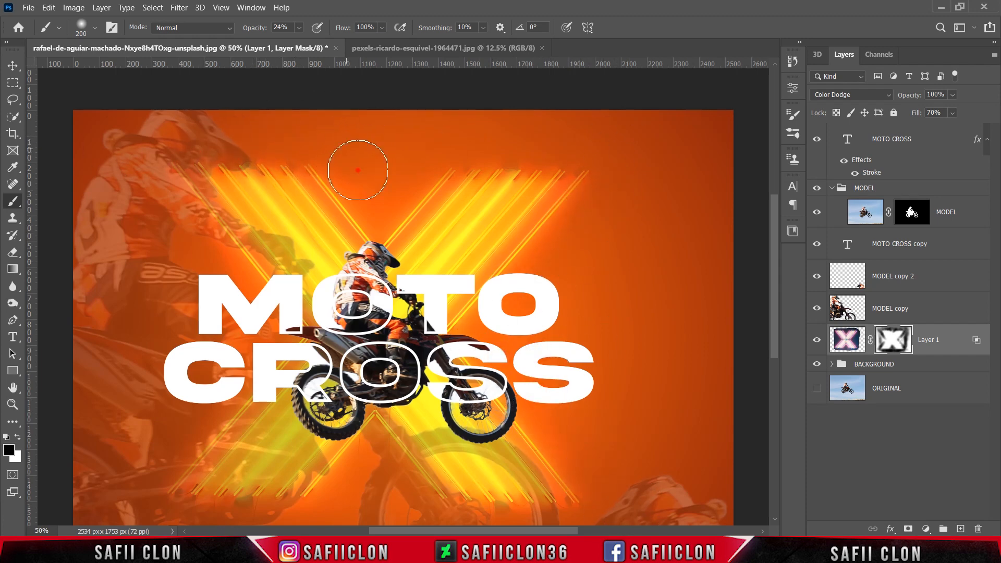
key(ctrl+minus)
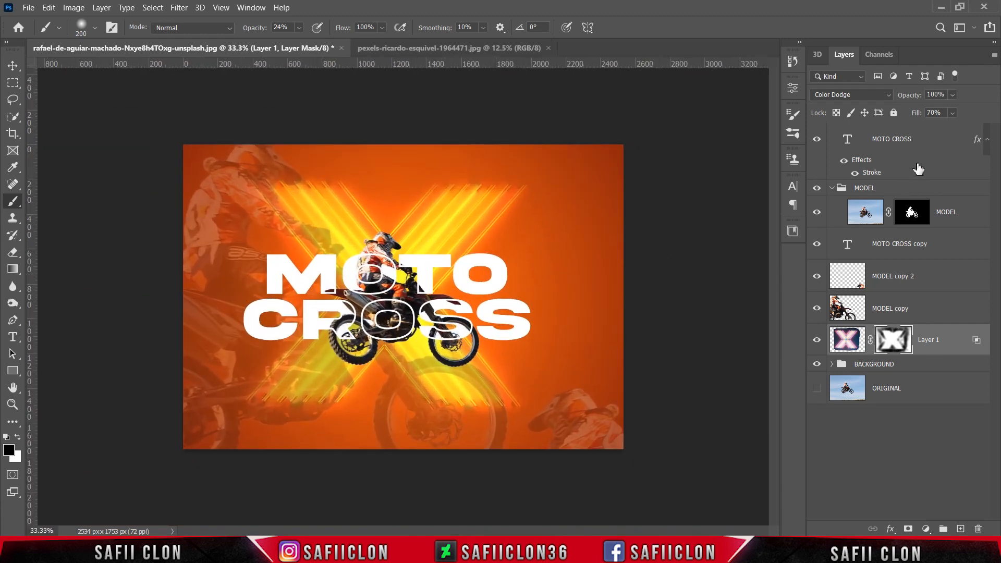
- Draw a rectangle shape about 2462 × 1698 px just inside the canvas edges, above the outlined MOTO CROSS text layer
click(918, 145)
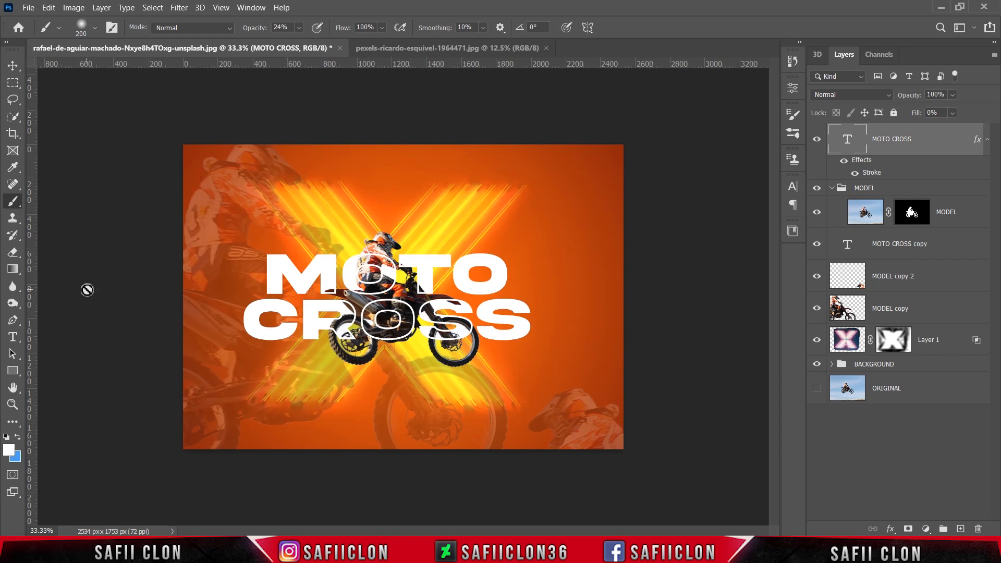
click(12, 370)
click(50, 371)
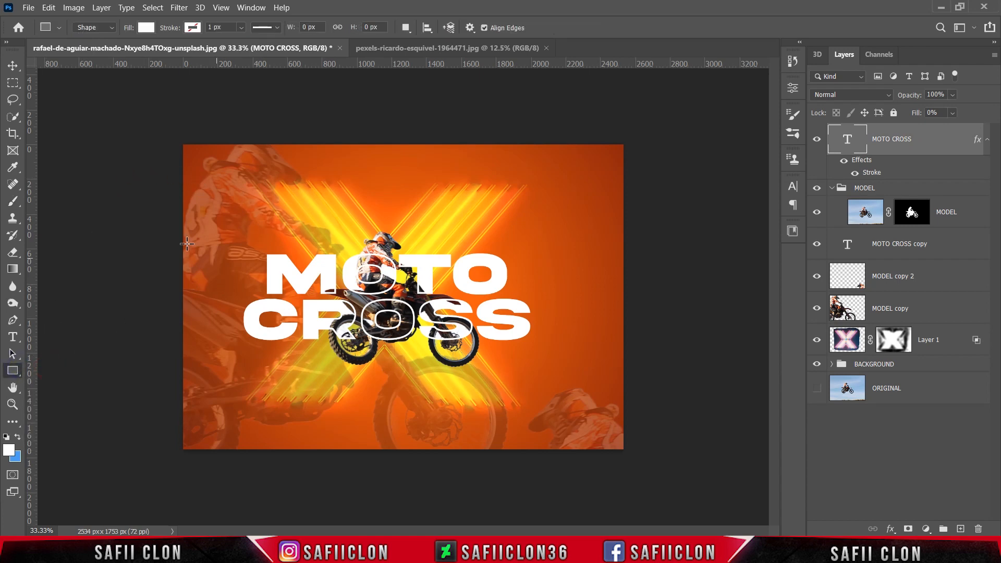
drag(189, 150, 617, 444)
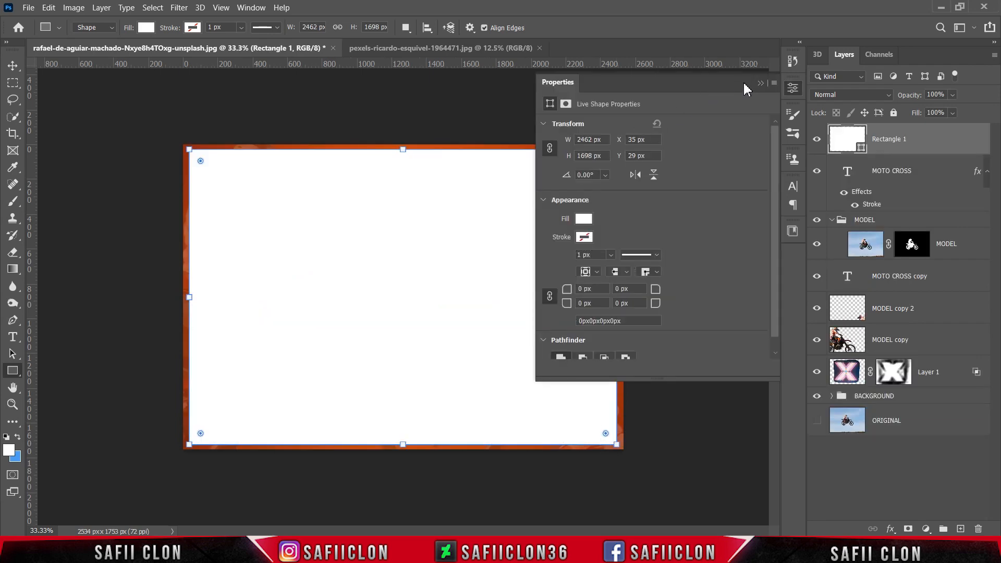
click(760, 83)
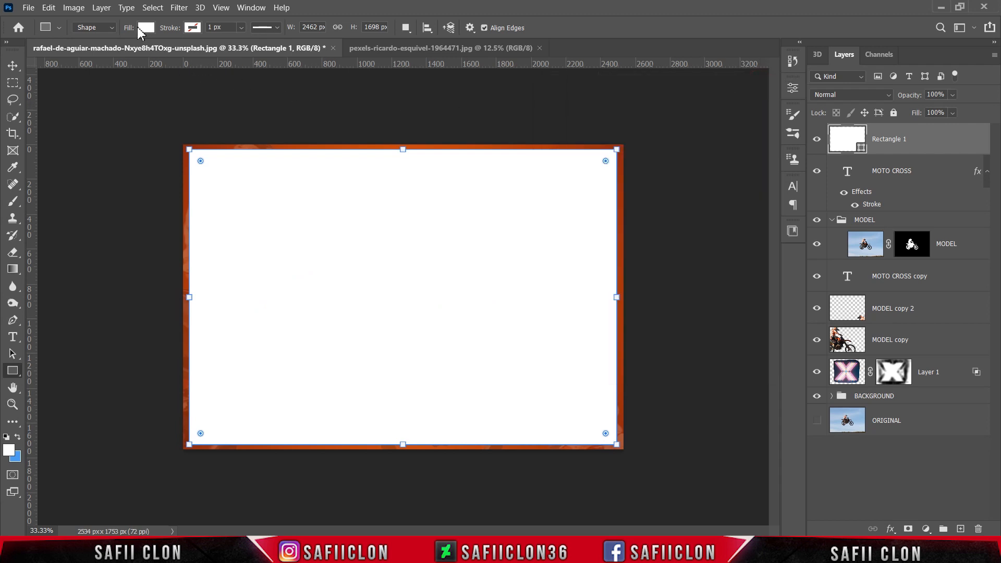
- Remove the rectangle's fill and give it a near-white solid stroke, #fdfdfd
click(142, 27)
click(69, 51)
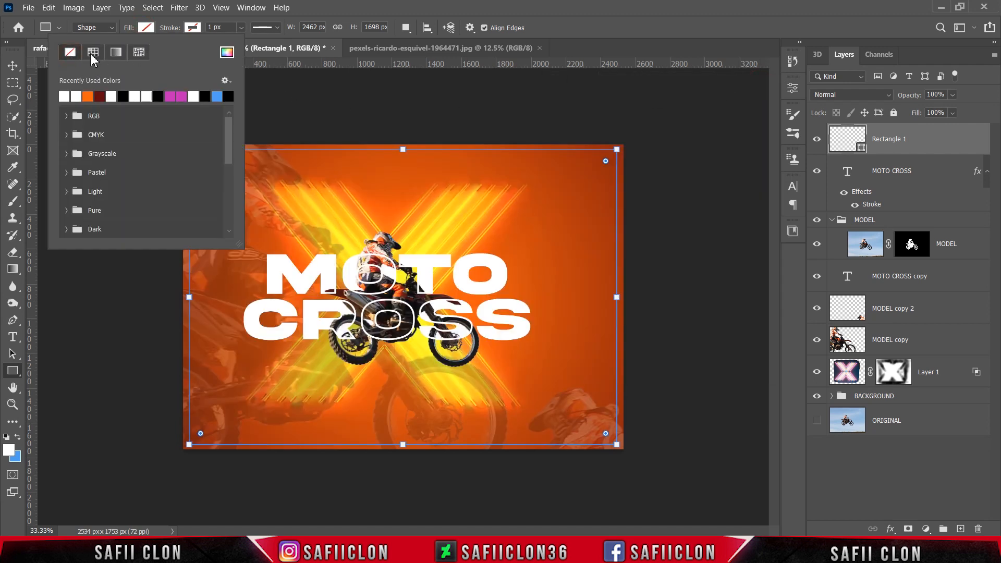
click(147, 29)
click(193, 27)
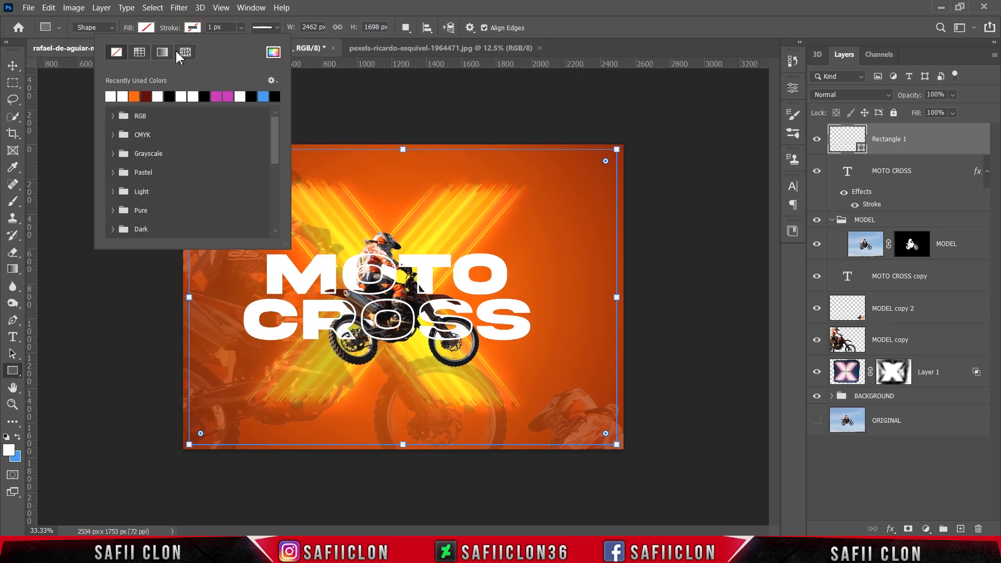
click(142, 53)
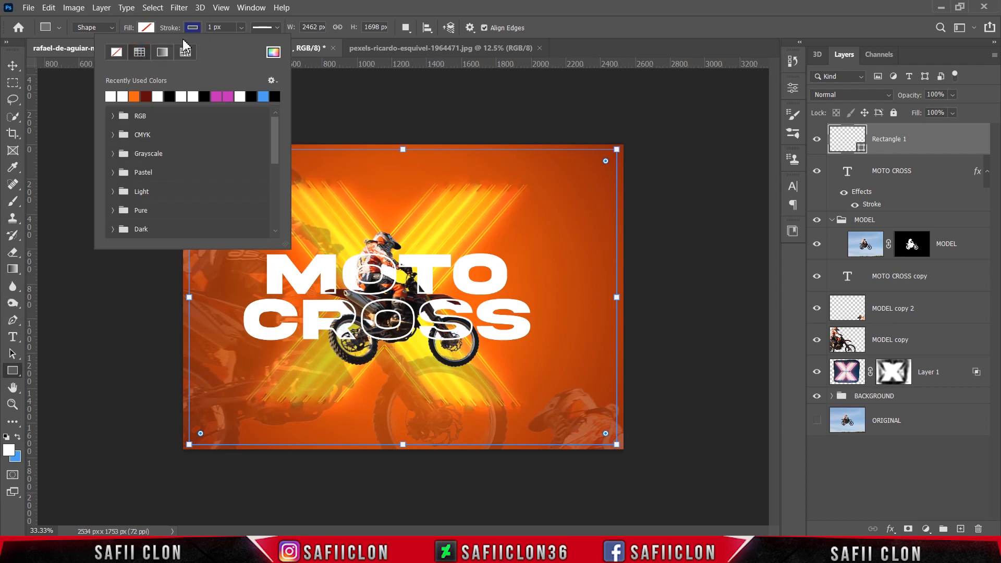
click(273, 51)
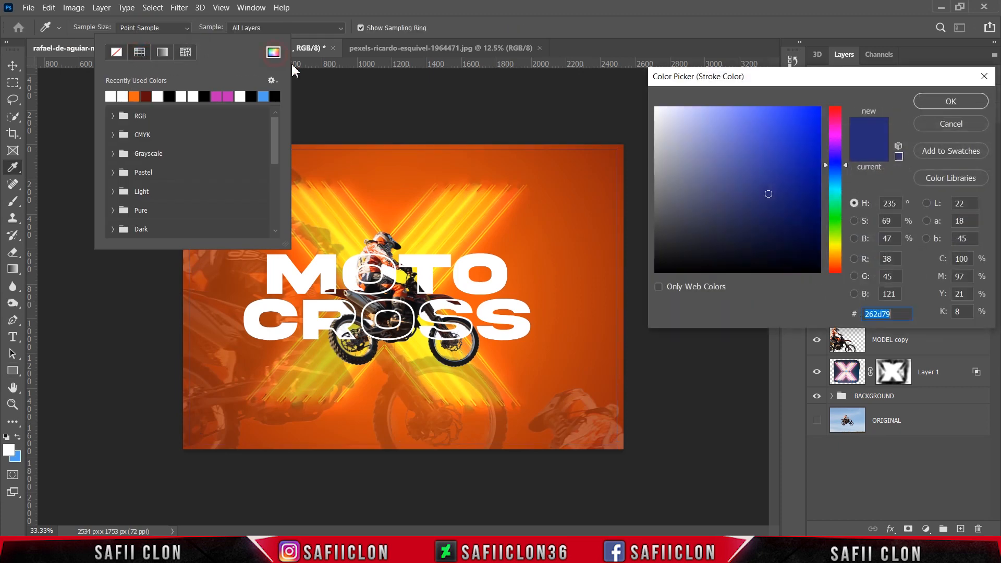
drag(725, 162, 645, 103)
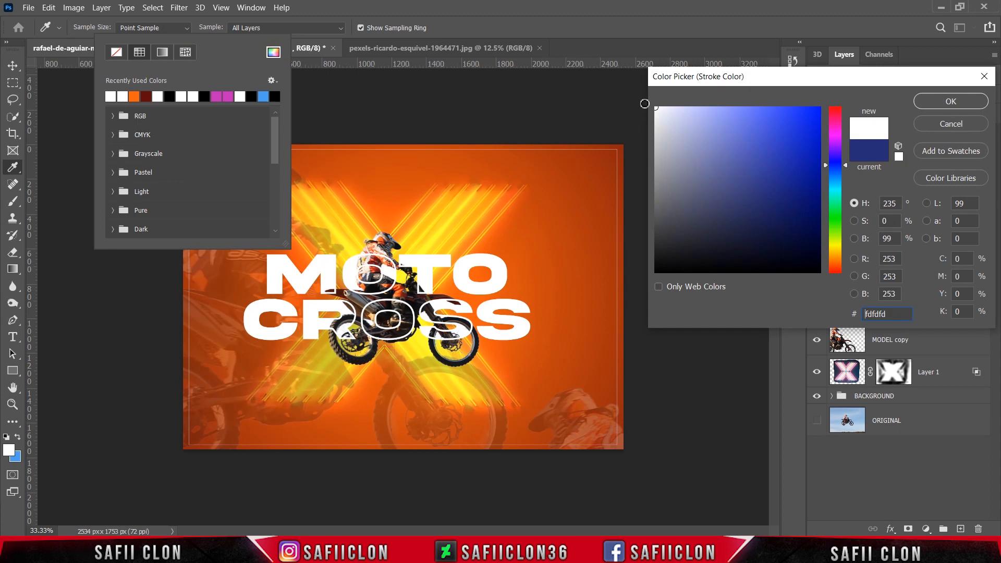
click(959, 102)
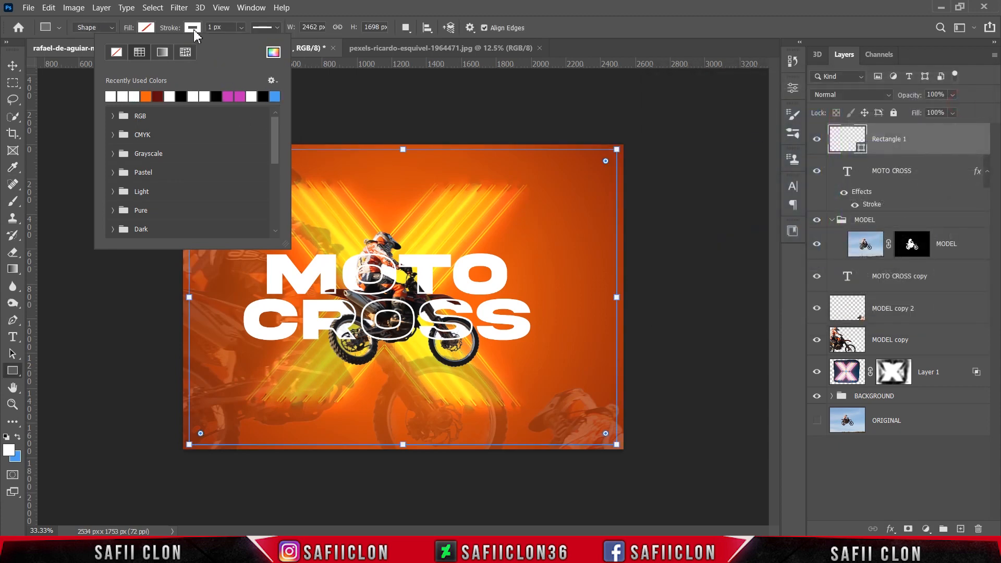
click(195, 33)
- Set the rectangle's stroke width to 20.46 px to form a border frame
click(241, 28)
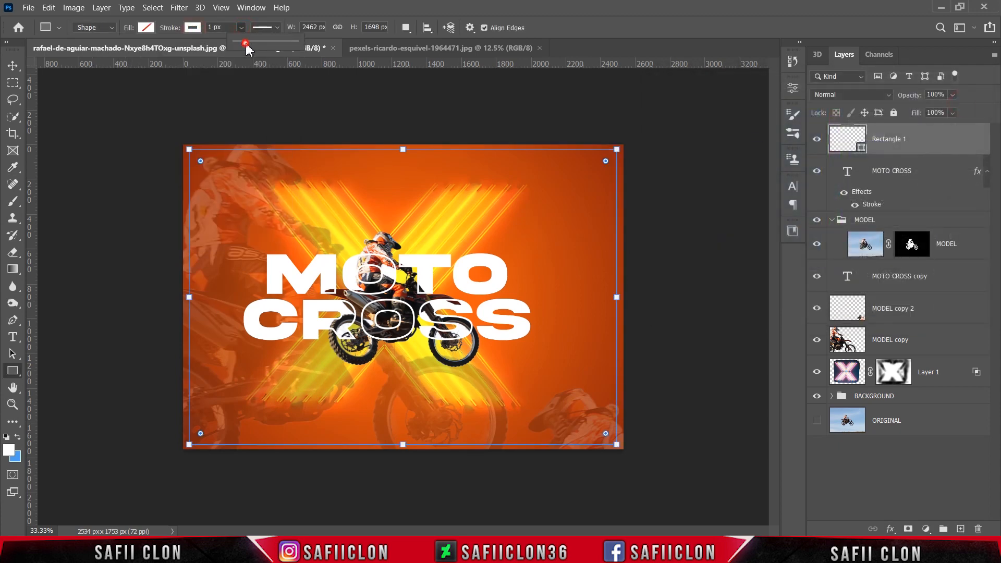
drag(246, 45, 261, 50)
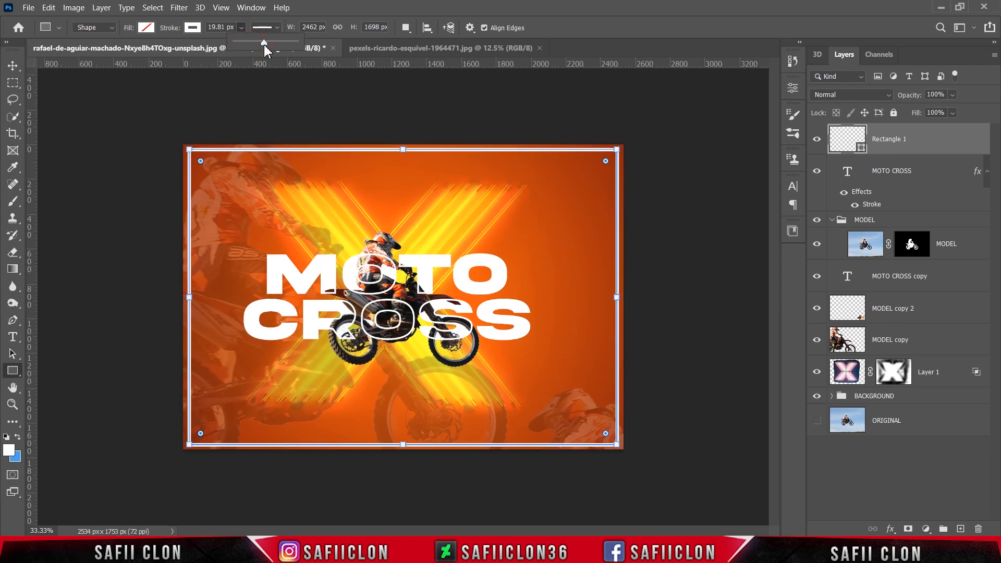
drag(264, 45, 265, 45)
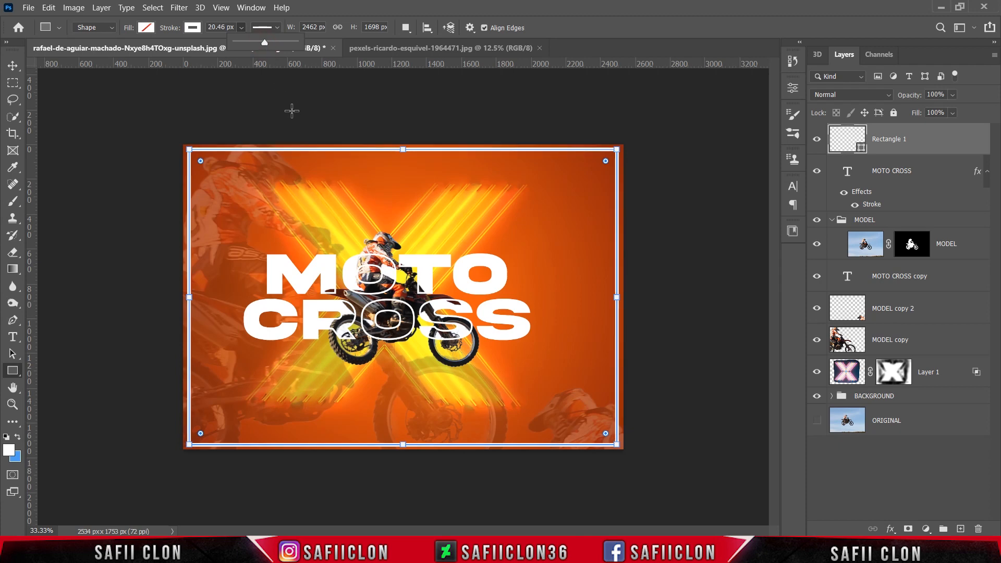
click(242, 27)
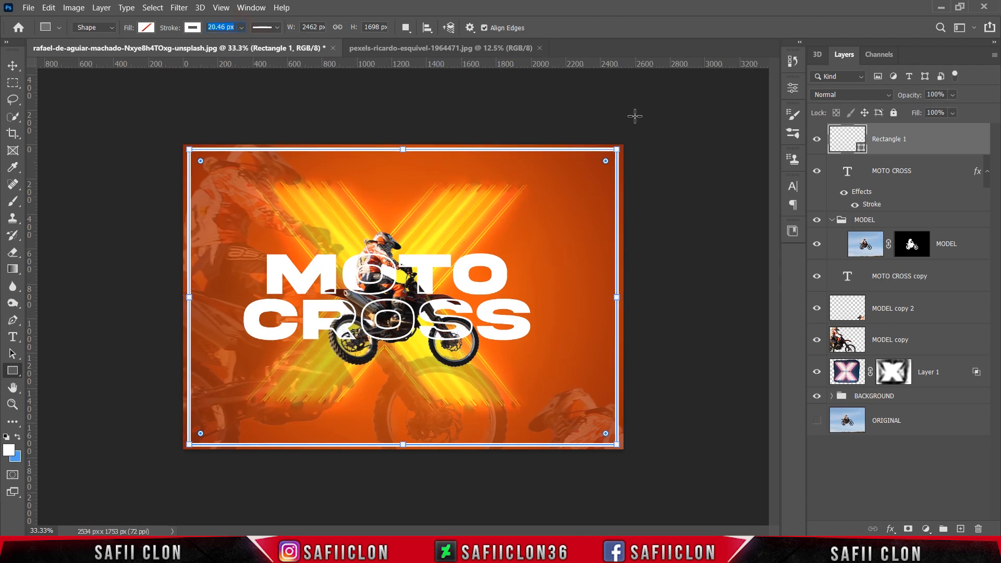
- Narrow the frame rectangle to 96.83% of its width by moving its right edge inward with Free Transform
key(ctrl+t)
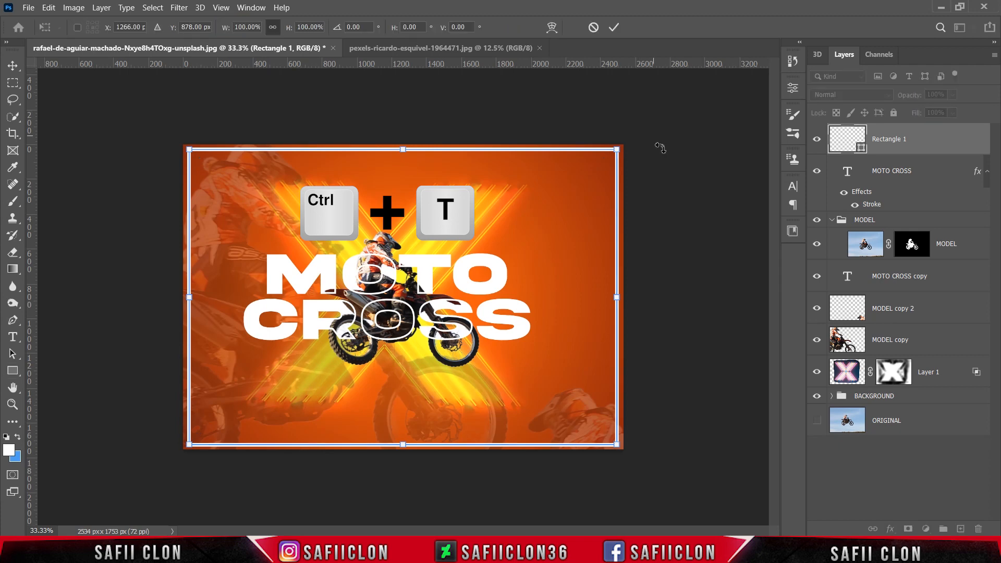
key(ctrl+plus)
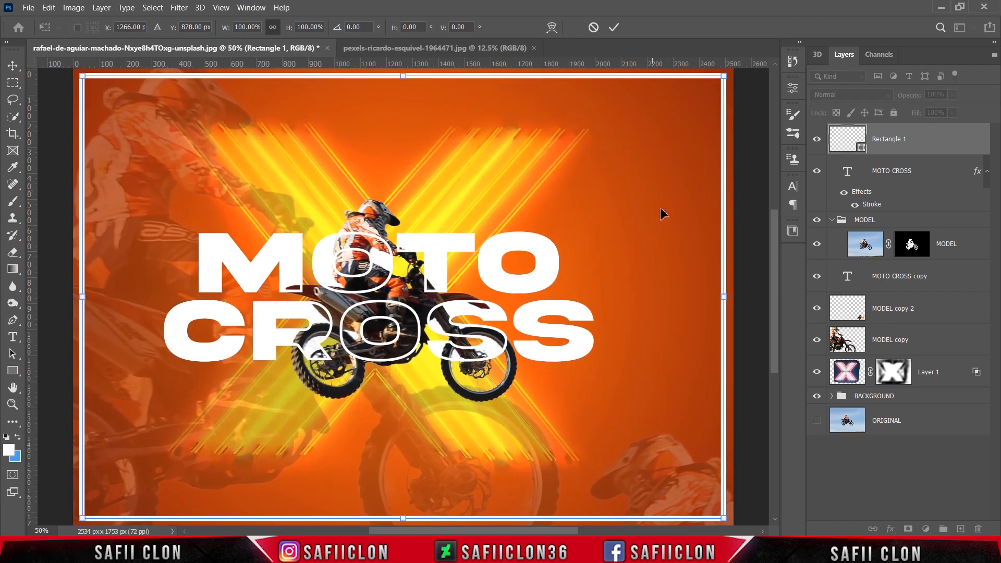
drag(724, 297, 705, 295)
scroll(407, 115, up, 1)
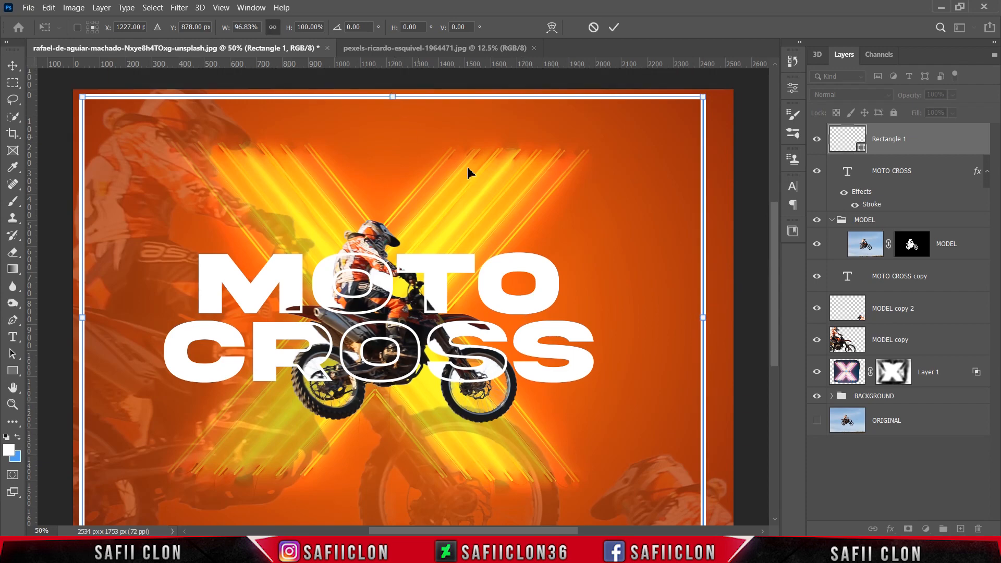
scroll(525, 208, down, 5)
scroll(525, 207, up, 4)
scroll(525, 208, down, 2)
scroll(525, 208, up, 3)
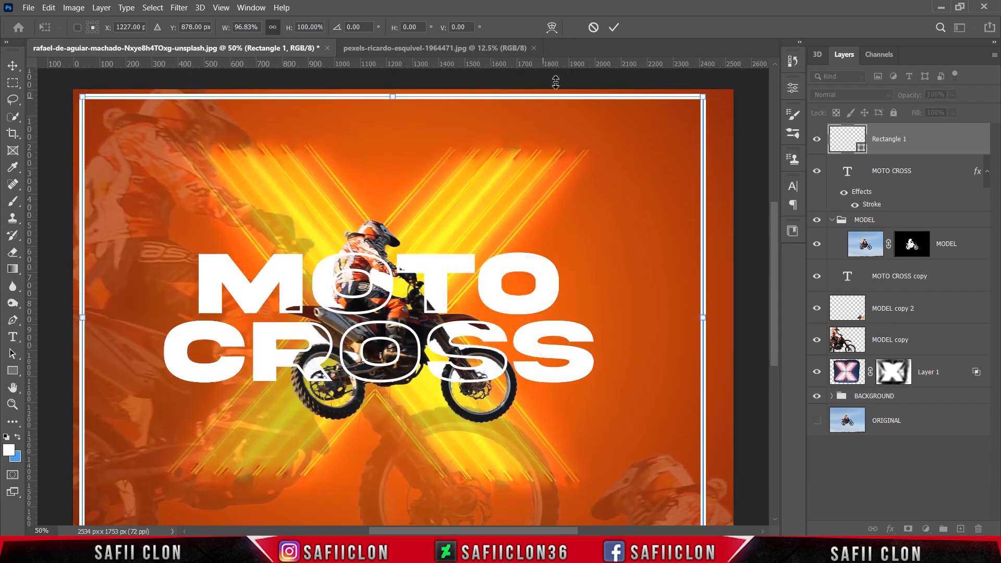
click(614, 27)
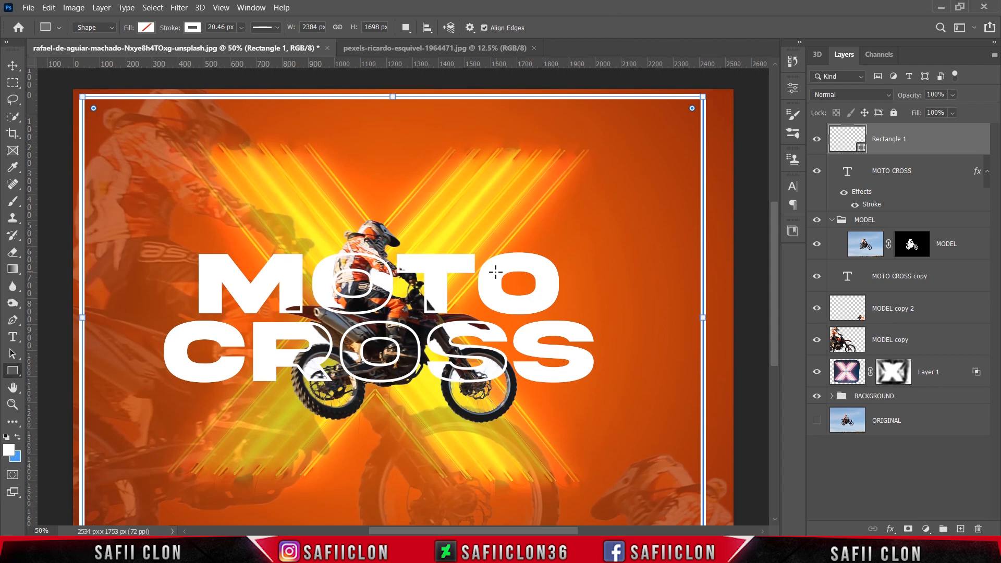
- Crop the canvas's right side to a width of 2454 px so the margins around the white frame are even
click(12, 133)
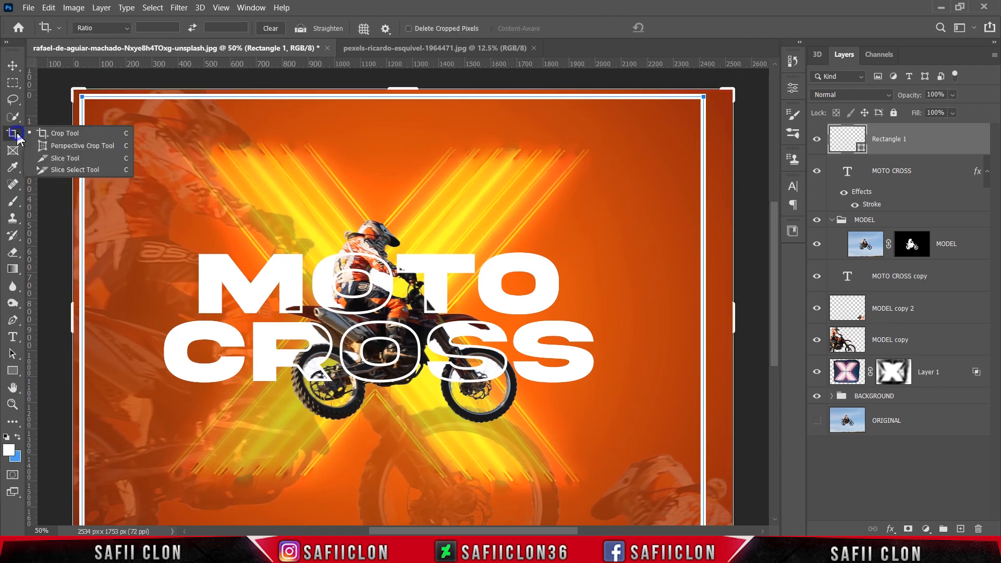
click(45, 138)
scroll(558, 312, down, 1)
drag(734, 308, 731, 311)
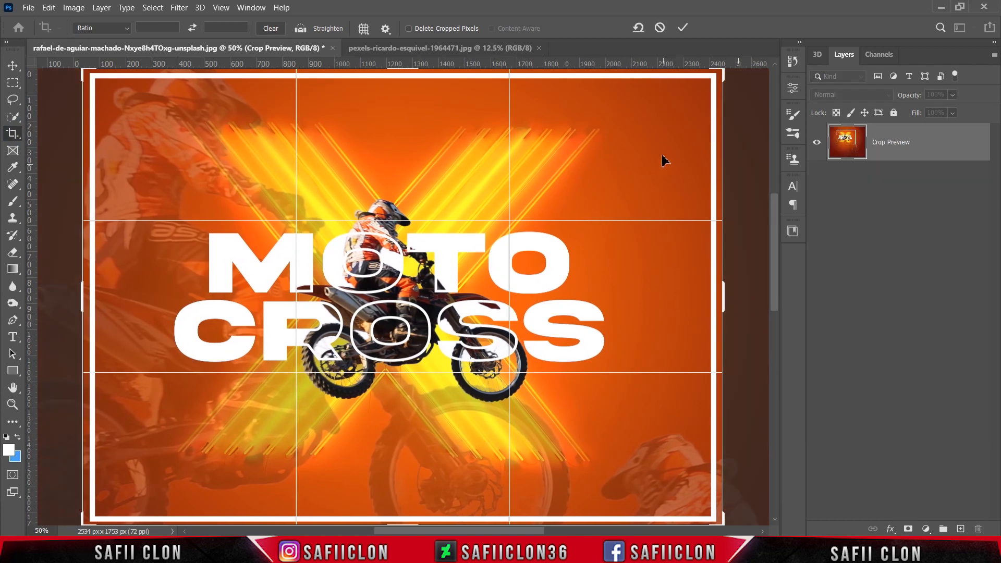
click(682, 28)
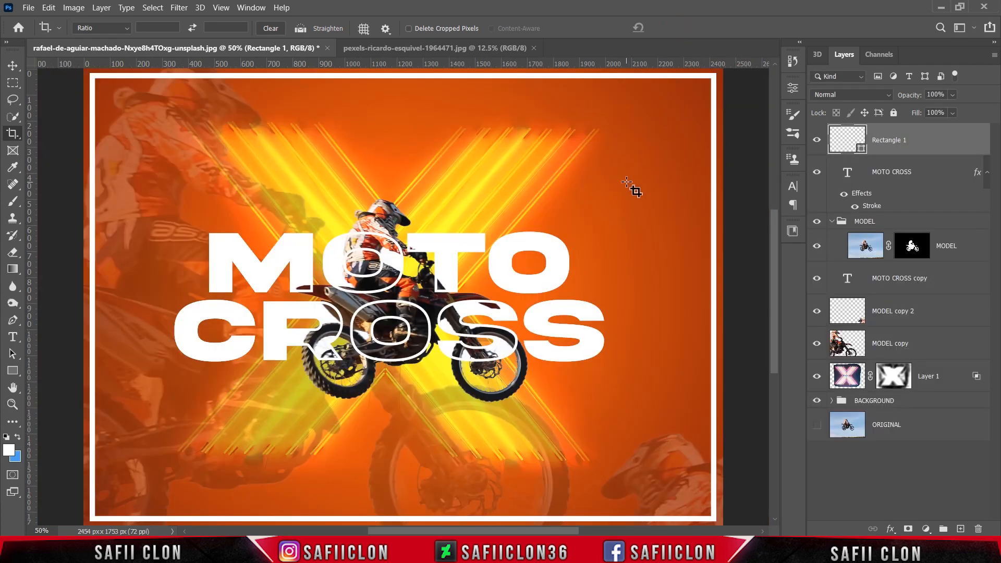
- Compare the poster with and without the white border frame by hiding and reshowing the Rectangle 1 layer
click(817, 142)
click(817, 142)
click(816, 142)
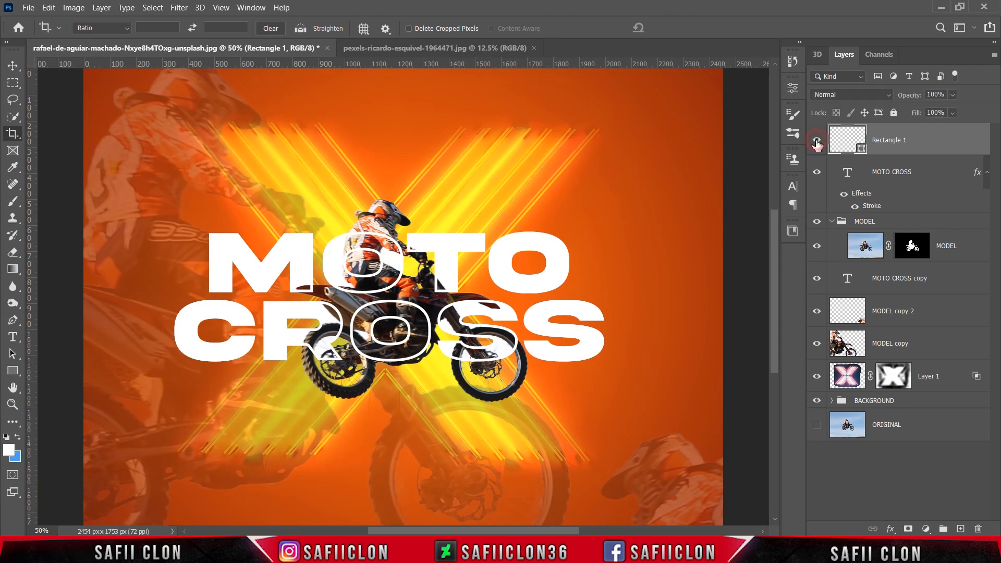
click(817, 142)
key(ctrl+minus)
key(ctrl+minus)
key(ctrl+minus)
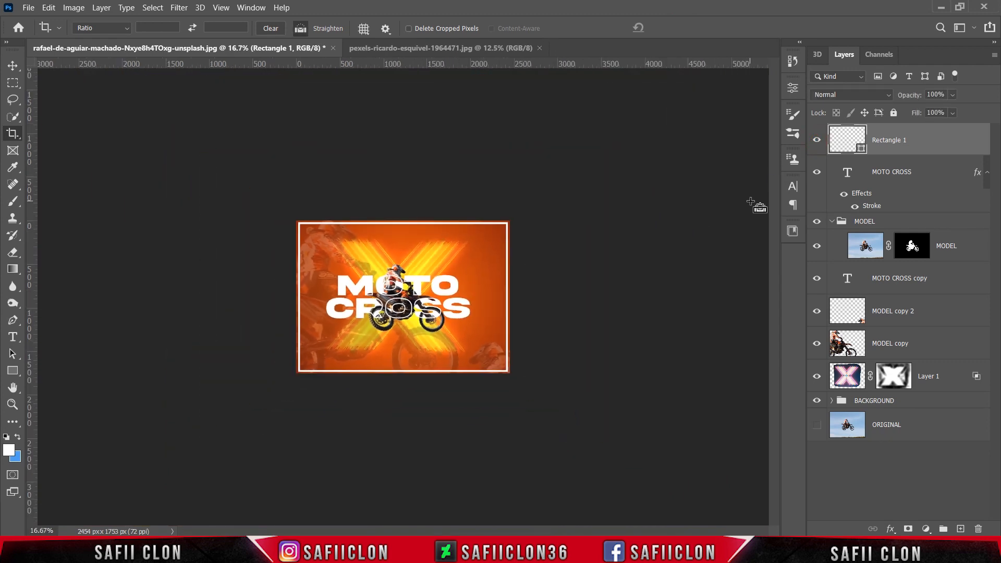
key(ctrl+plus)
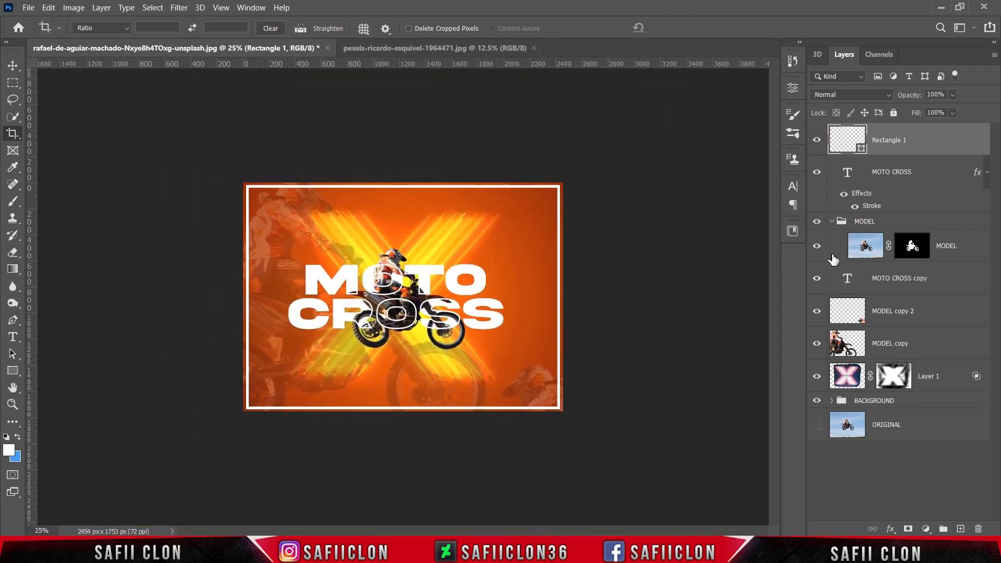
- Review the glowing X, both faded rider copies and the MODEL group by hiding and reshowing each, and collapse the MODEL group
click(817, 376)
click(818, 376)
click(817, 343)
click(817, 343)
click(817, 314)
click(818, 315)
click(820, 221)
click(818, 221)
click(833, 222)
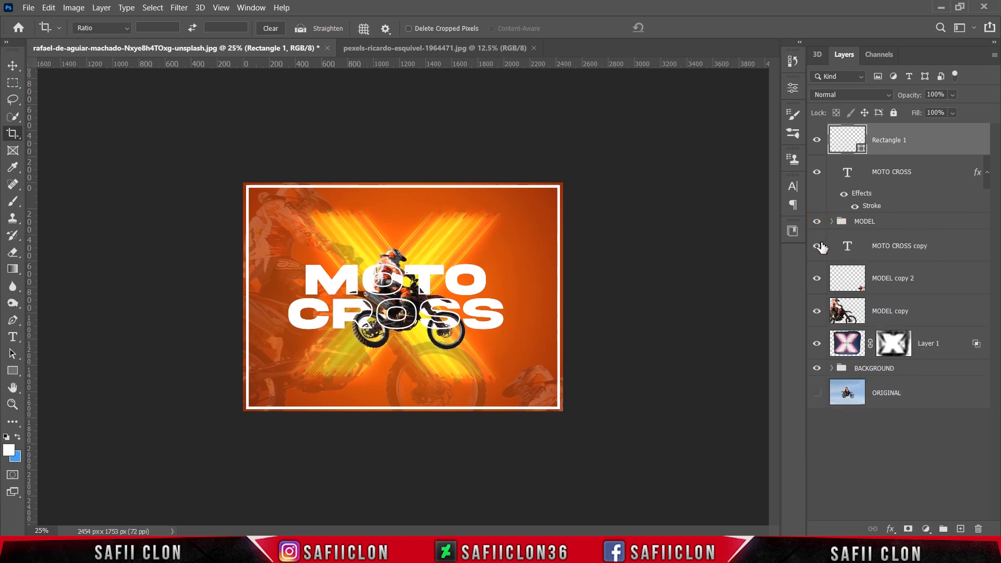
- Review the solid and outlined MOTO CROSS text layers and the BACKGROUND group by hiding and reshowing each
click(817, 246)
click(817, 246)
click(817, 173)
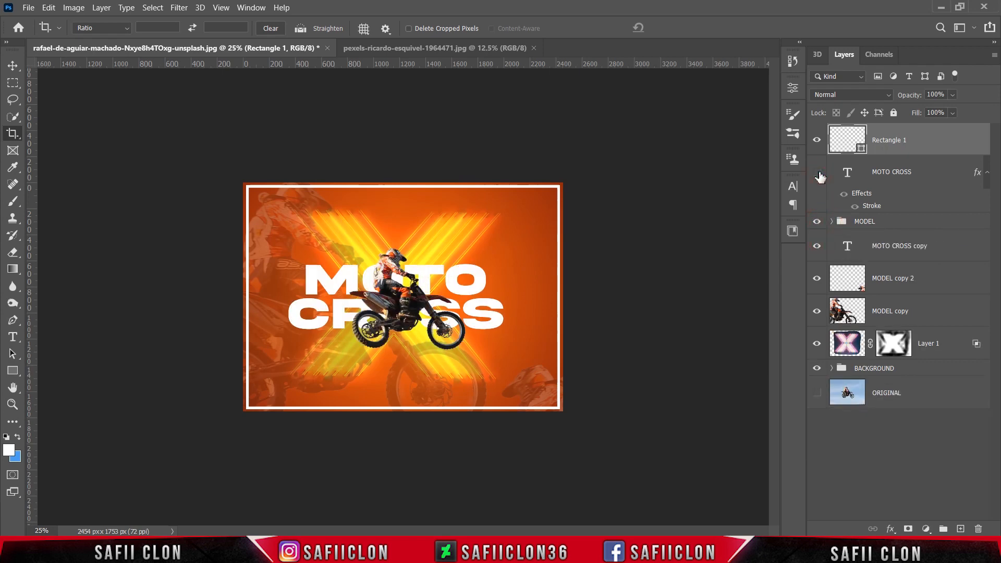
click(817, 173)
click(817, 369)
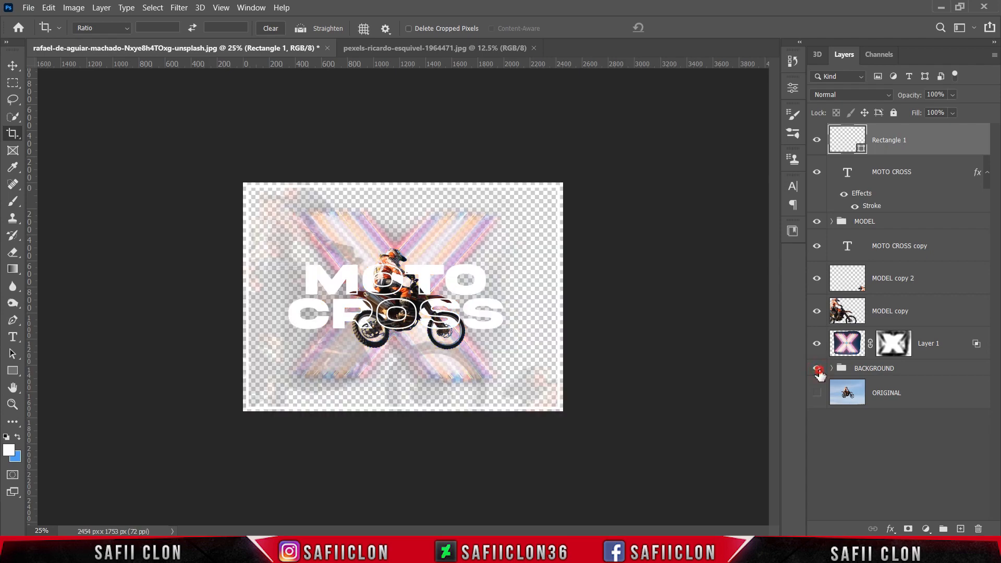
click(817, 368)
- Examine the complete poster composition both close up and as a whole
key(ctrl+plus)
key(ctrl+plus)
key(ctrl+plus)
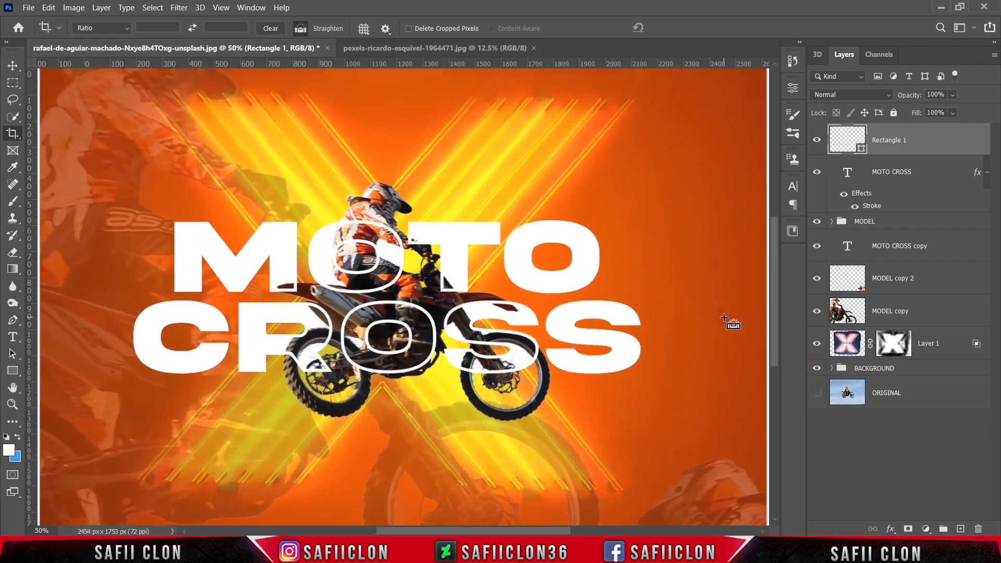
key(ctrl+minus)
key(ctrl+minus)
key(ctrl+minus)
key(ctrl+plus)
key(ctrl+plus)
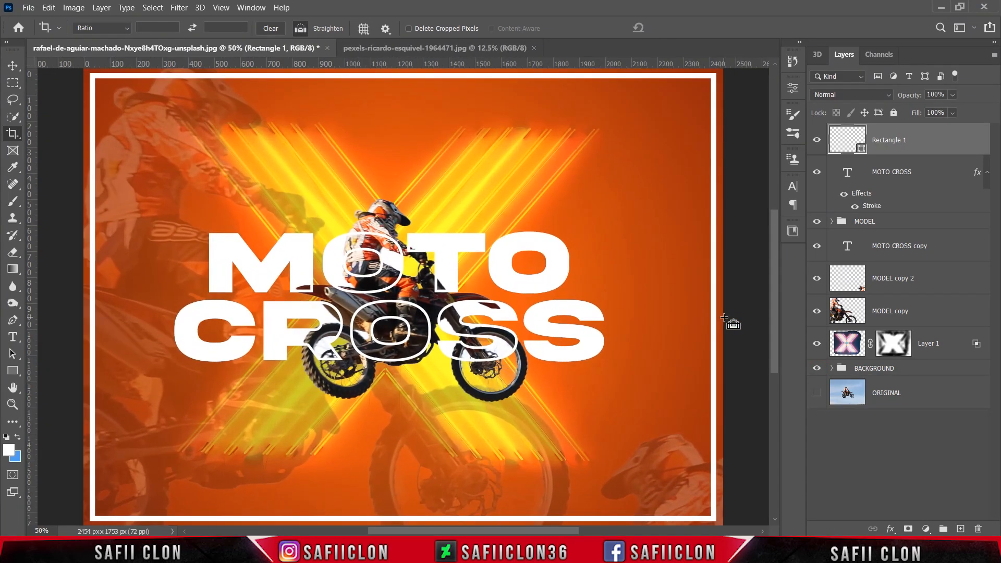
key(ctrl+minus)
key(ctrl+plus)
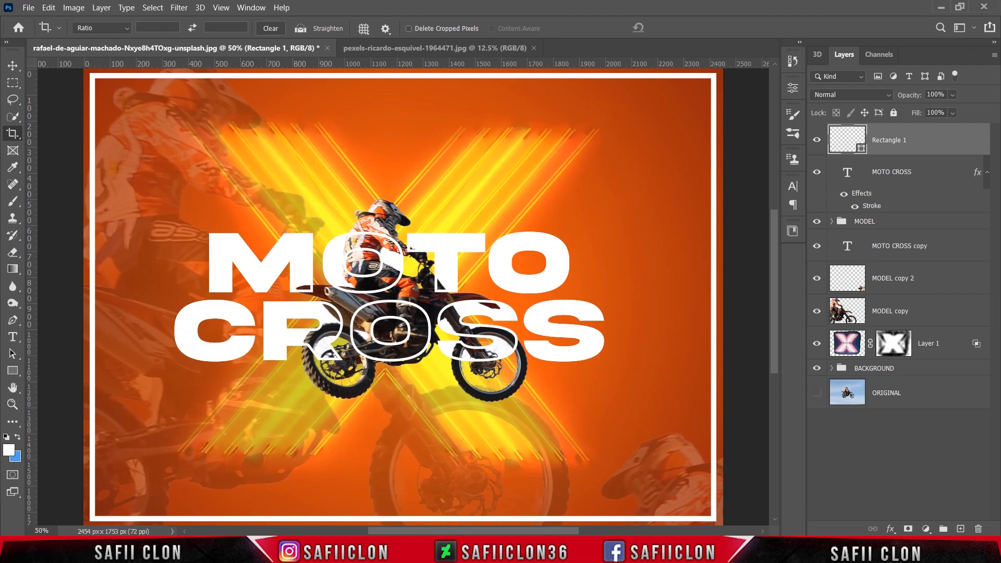